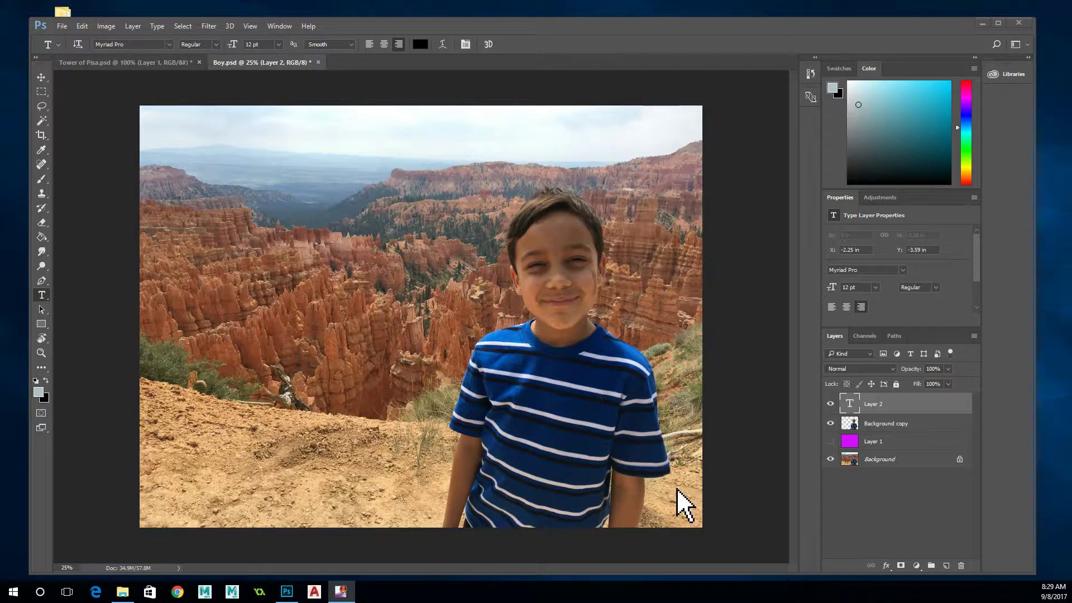
- Hide the Background layer in Boy.psd and show the boy cut-out on Layer 1 in Tower of Pisa.psd
{"action": "left_click", "coordinate": [139, 61]}
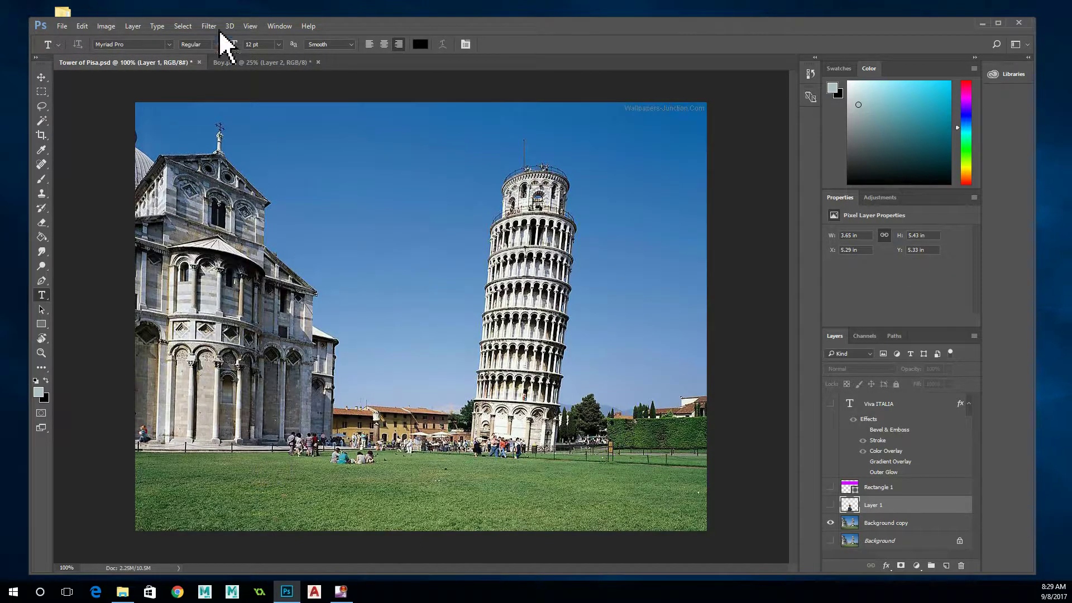
{"action": "left_click", "coordinate": [249, 65]}
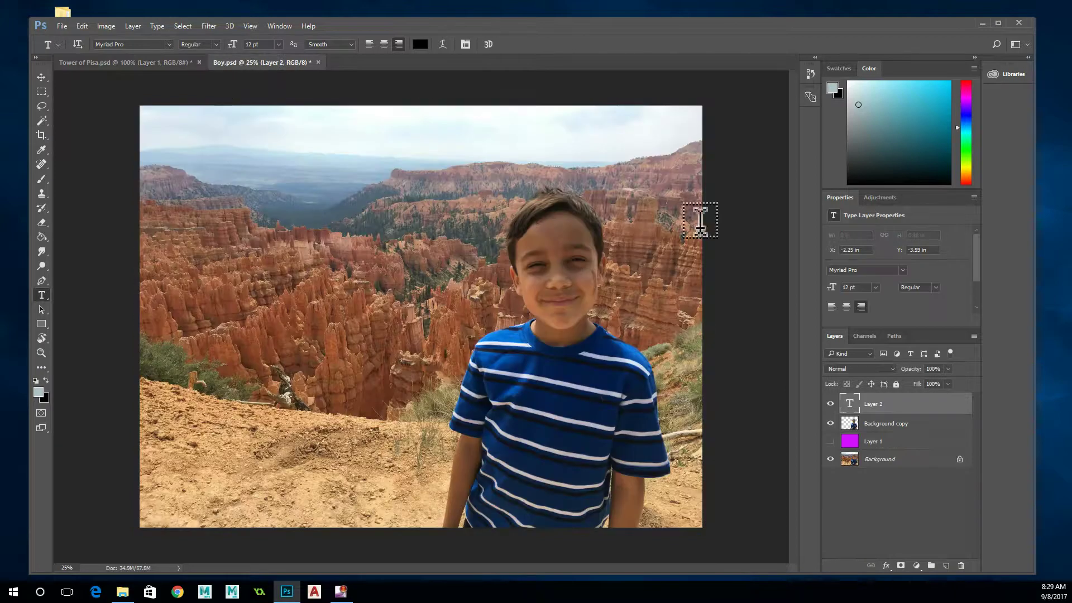
{"action": "left_click", "coordinate": [831, 460]}
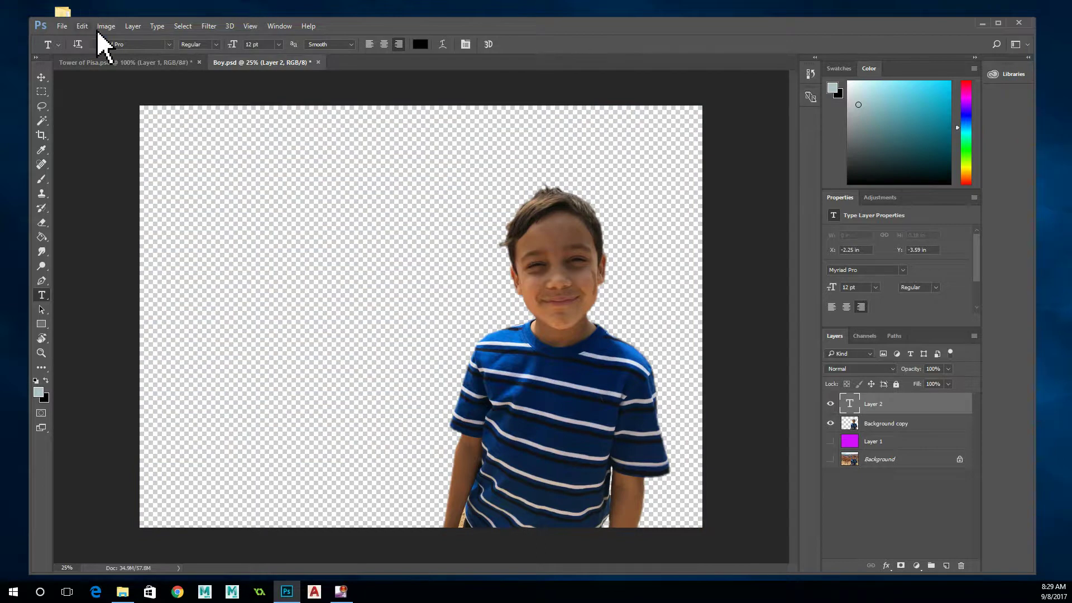
{"action": "left_click", "coordinate": [108, 62]}
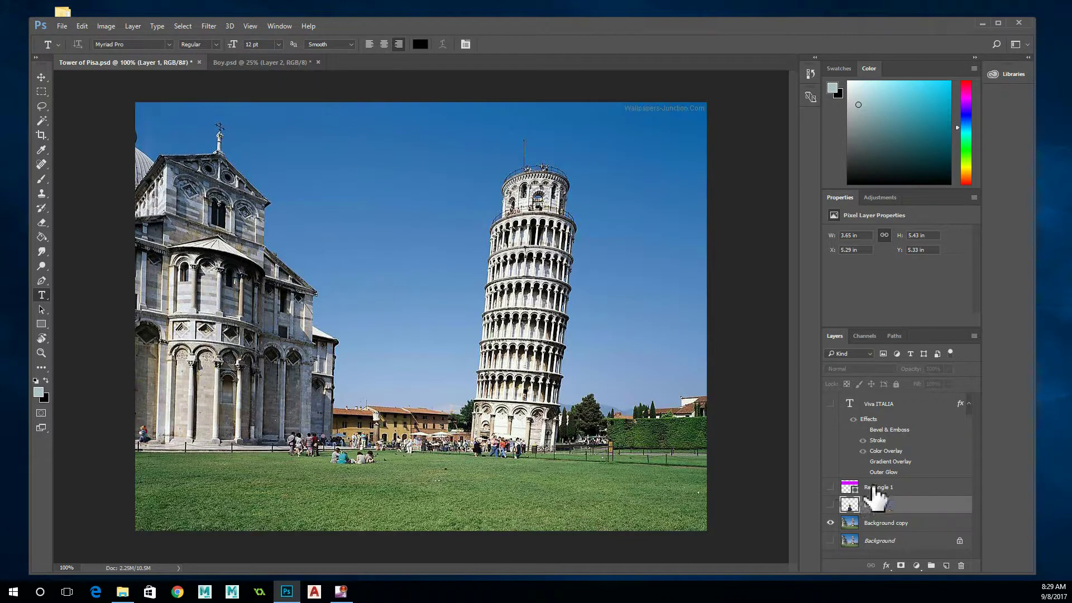
{"action": "left_click", "coordinate": [831, 505]}
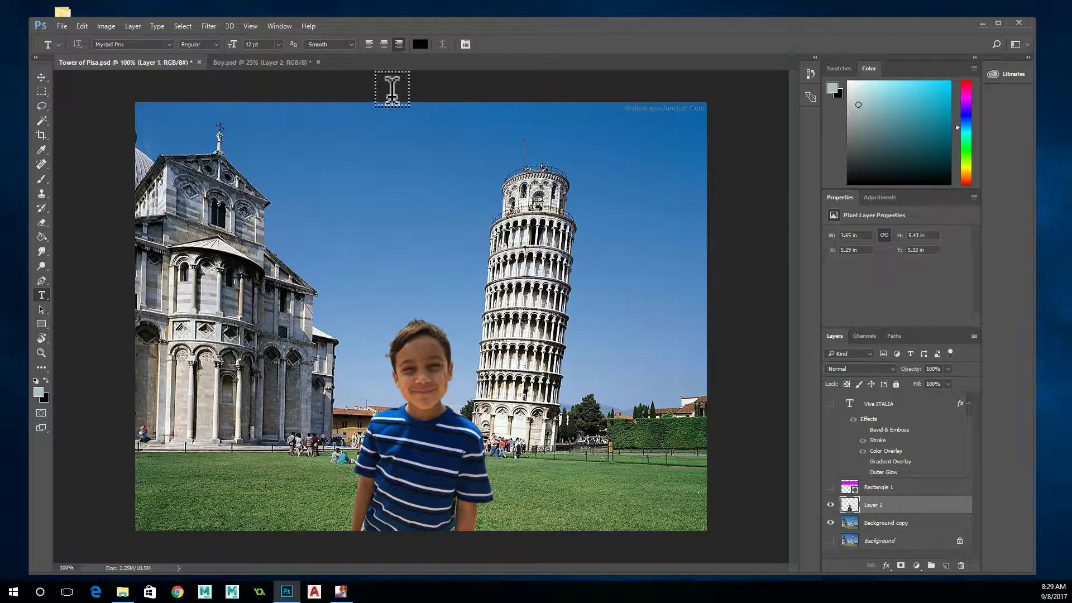
- Close Tower of Pisa.psd and Boy.psd, saving the changes to both documents
{"action": "left_click", "coordinate": [199, 62]}
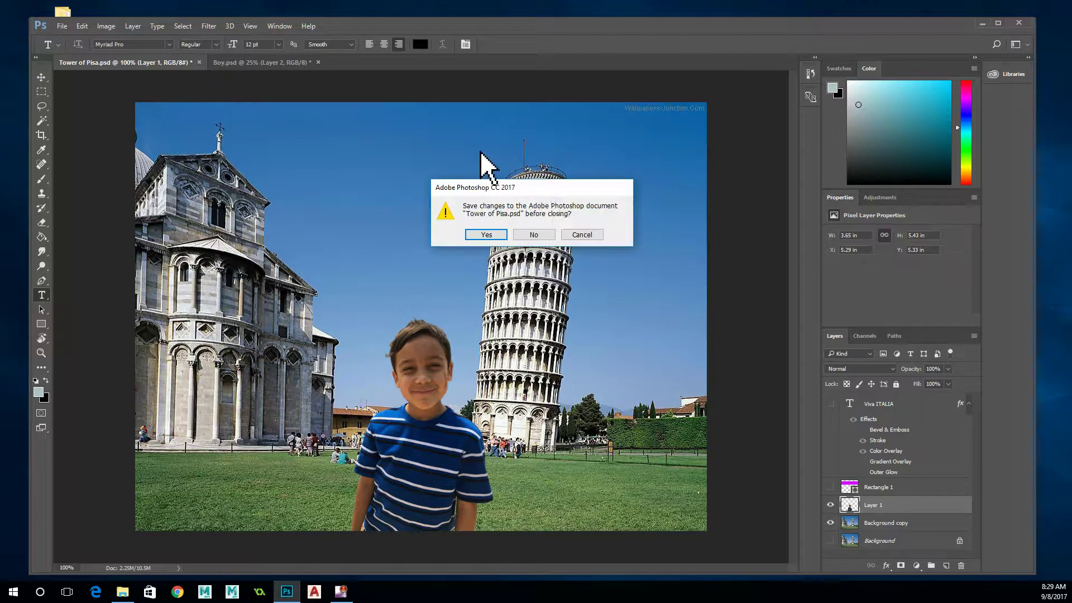
{"action": "left_click", "coordinate": [486, 235]}
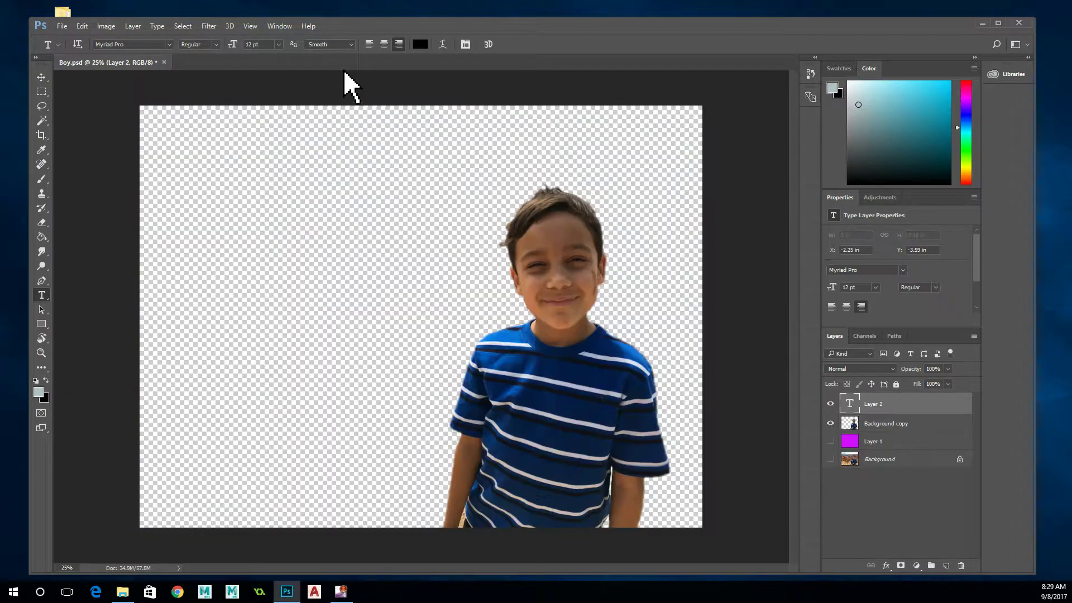
{"action": "left_click", "coordinate": [163, 62]}
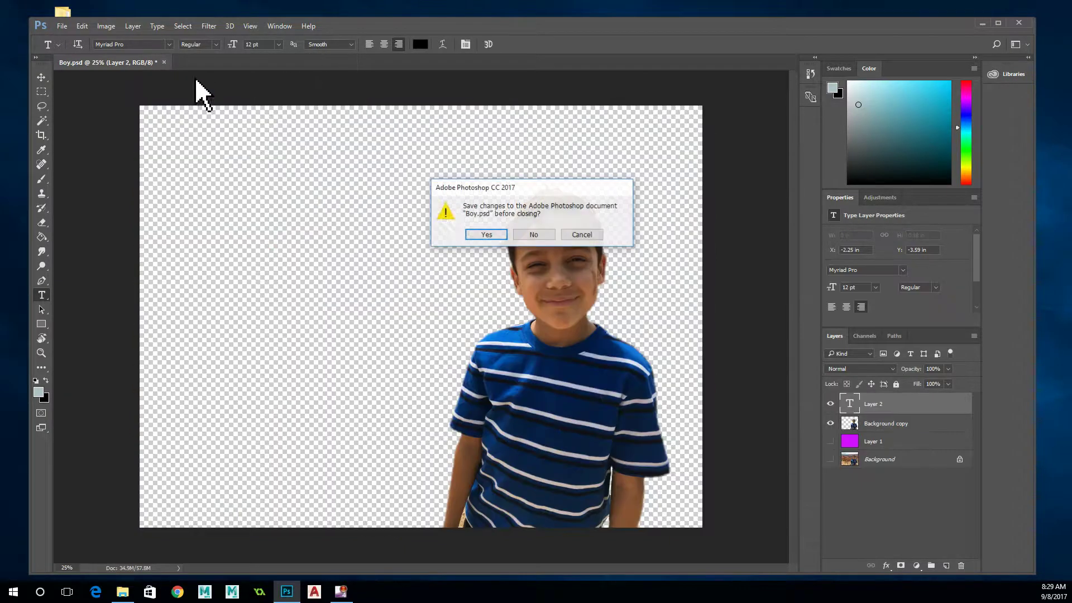
{"action": "left_click", "coordinate": [483, 236]}
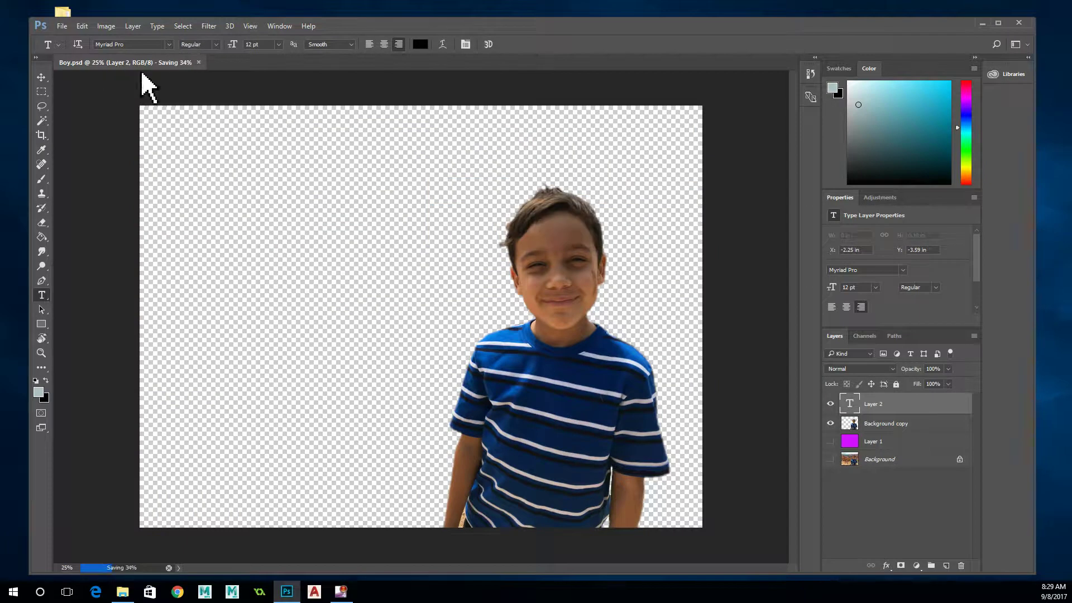
{"action": "left_click", "coordinate": [199, 62]}
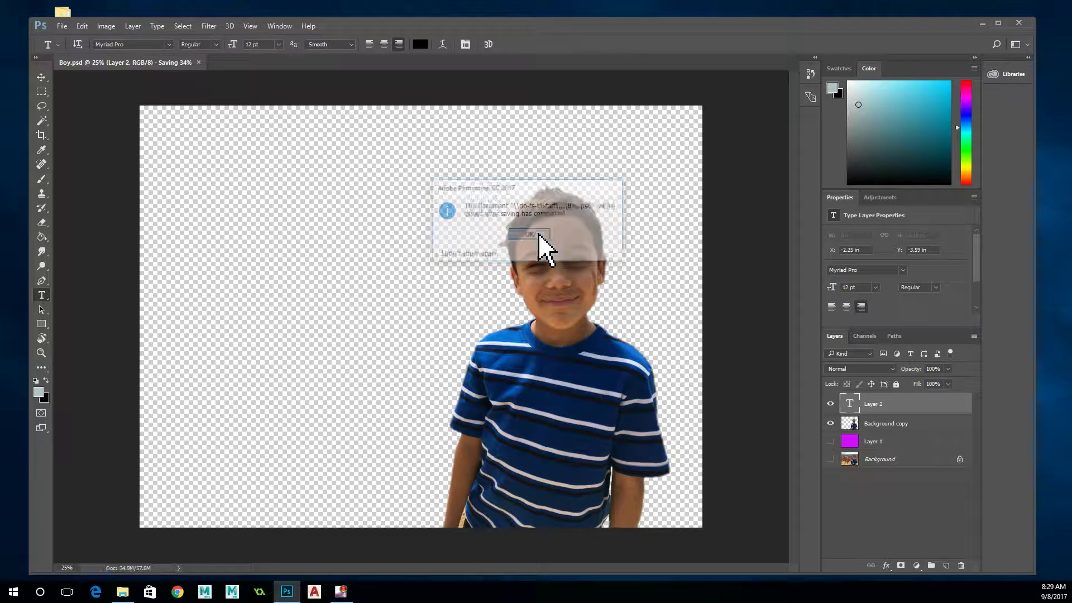
{"action": "left_click", "coordinate": [538, 235]}
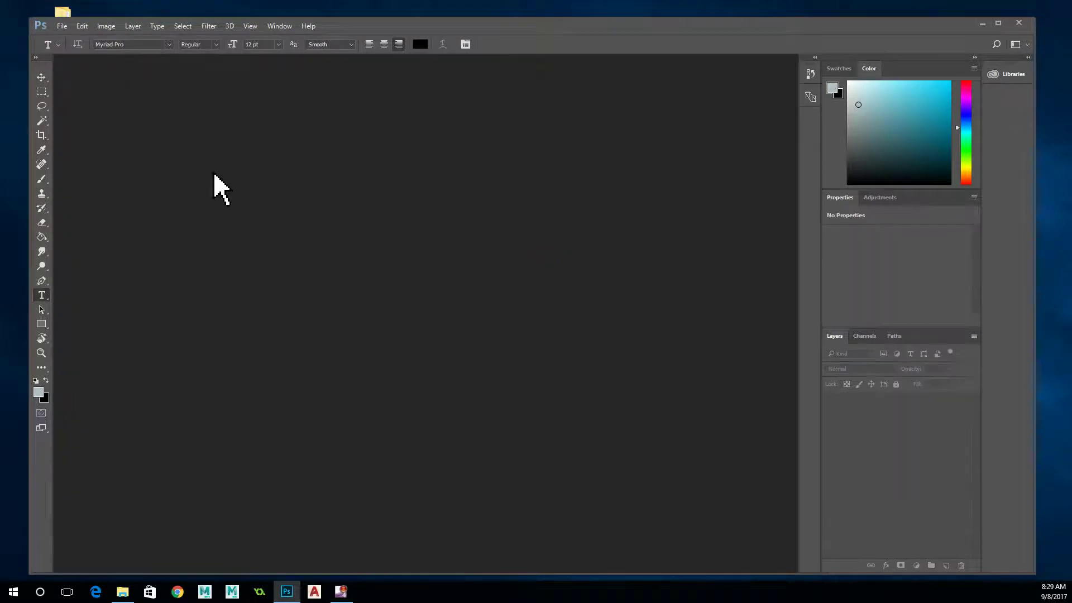
- Open Boy.JPG and Tower of Pisa.jpg together from the PSProject folder
{"action": "left_click", "coordinate": [65, 26]}
{"action": "left_click", "coordinate": [78, 51]}
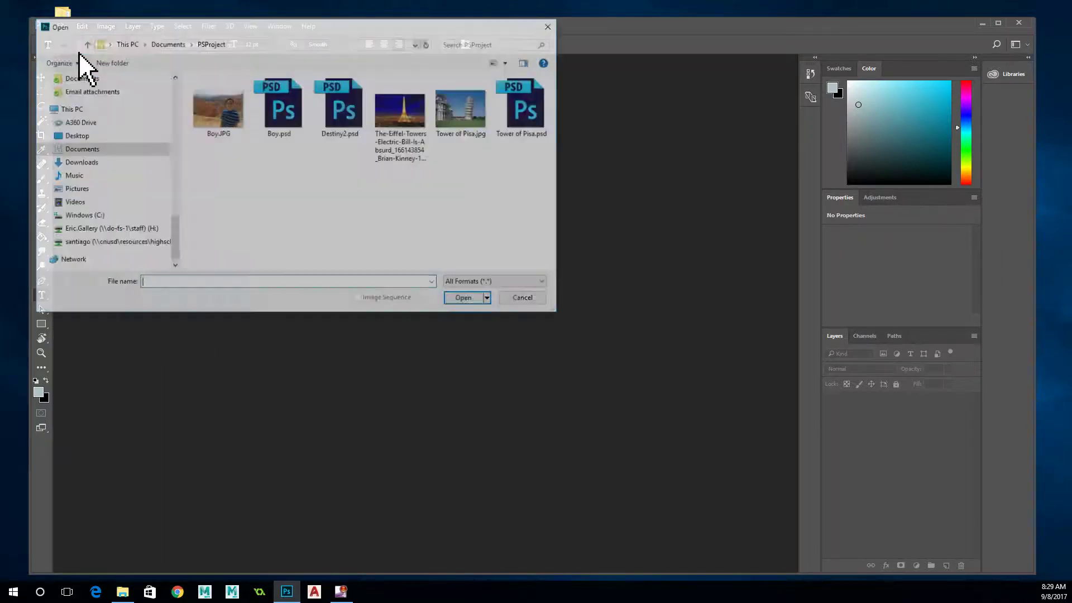
{"action": "left_click", "coordinate": [471, 121]}
{"action": "left_click", "coordinate": [229, 134], "text": "ctrl"}
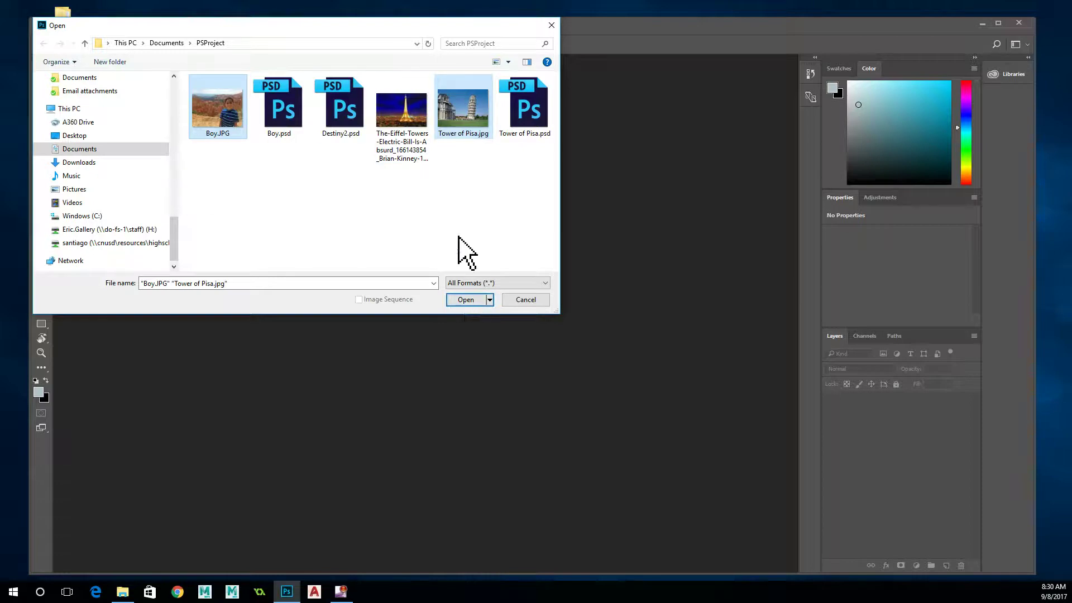
{"action": "left_click", "coordinate": [466, 300]}
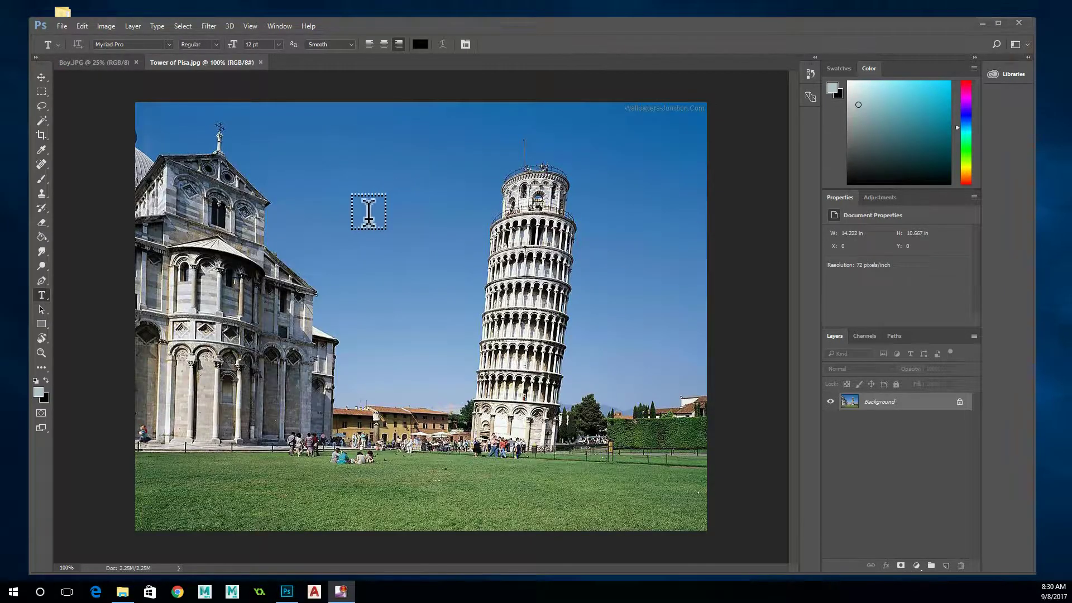
- Switch back and forth between the open Boy.JPG and Tower of Pisa.jpg documents to compare them
{"action": "left_click", "coordinate": [99, 63]}
{"action": "left_click", "coordinate": [163, 62]}
{"action": "left_click", "coordinate": [112, 76]}
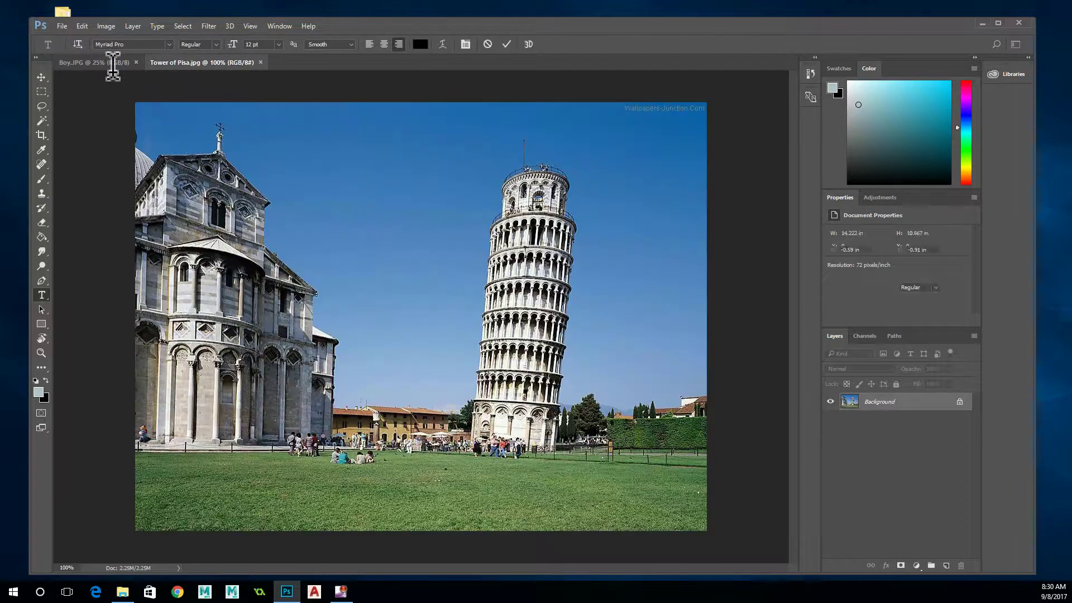
{"action": "left_click", "coordinate": [124, 65]}
{"action": "left_click", "coordinate": [208, 64]}
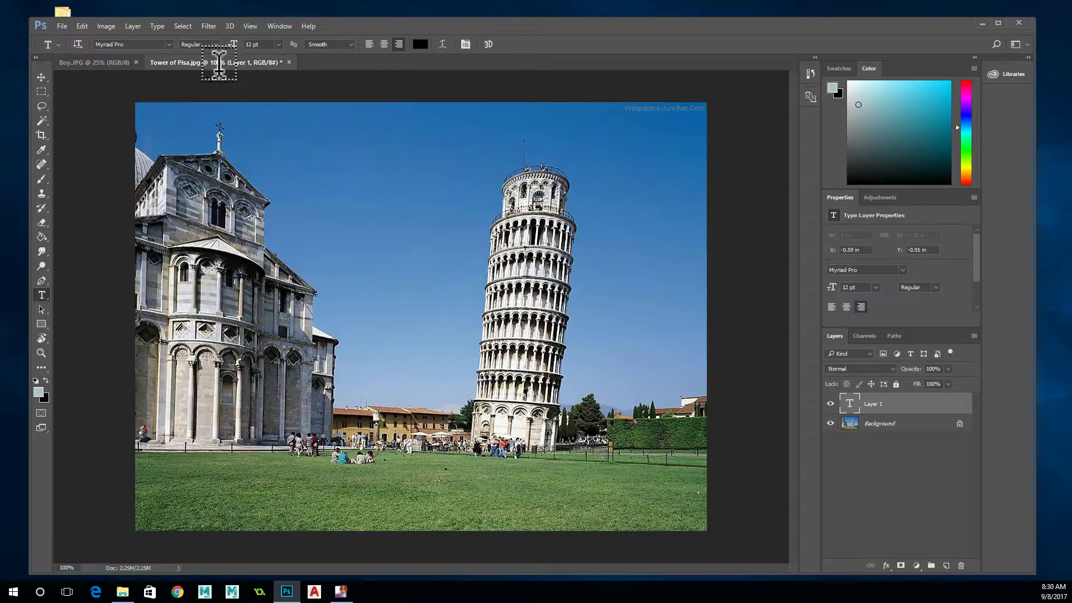
- Float the Tower of Pisa.jpg and Boy.JPG windows and dock both back as tabs, leaving Boy.JPG in front
{"action": "left_click_drag", "start_coordinate": [206, 63], "coordinate": [242, 101]}
{"action": "left_click_drag", "start_coordinate": [104, 59], "coordinate": [101, 113]}
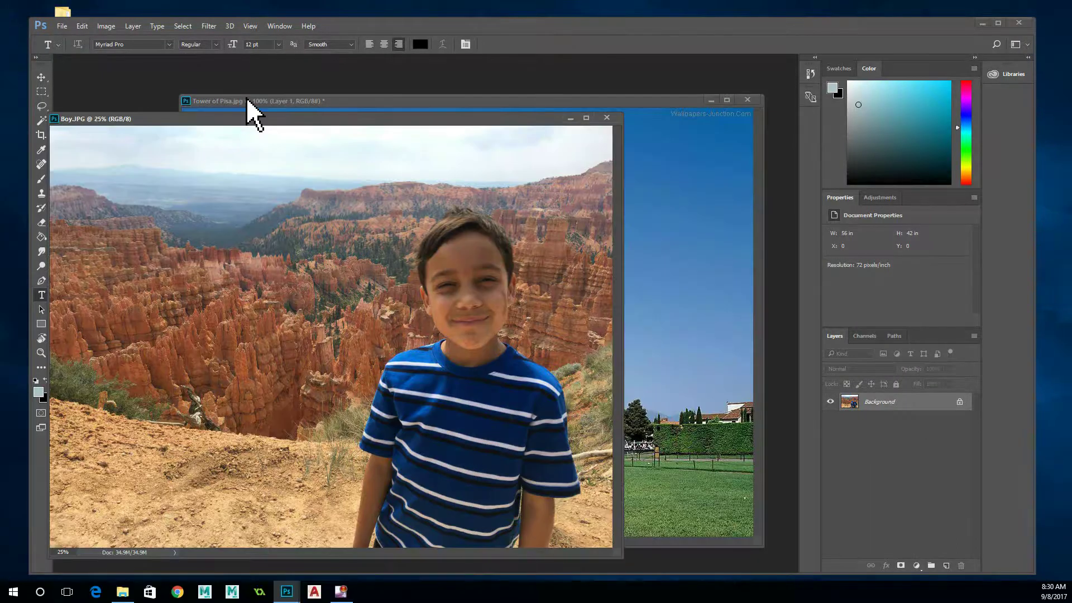
{"action": "left_click_drag", "start_coordinate": [354, 96], "coordinate": [338, 61]}
{"action": "left_click", "coordinate": [263, 119]}
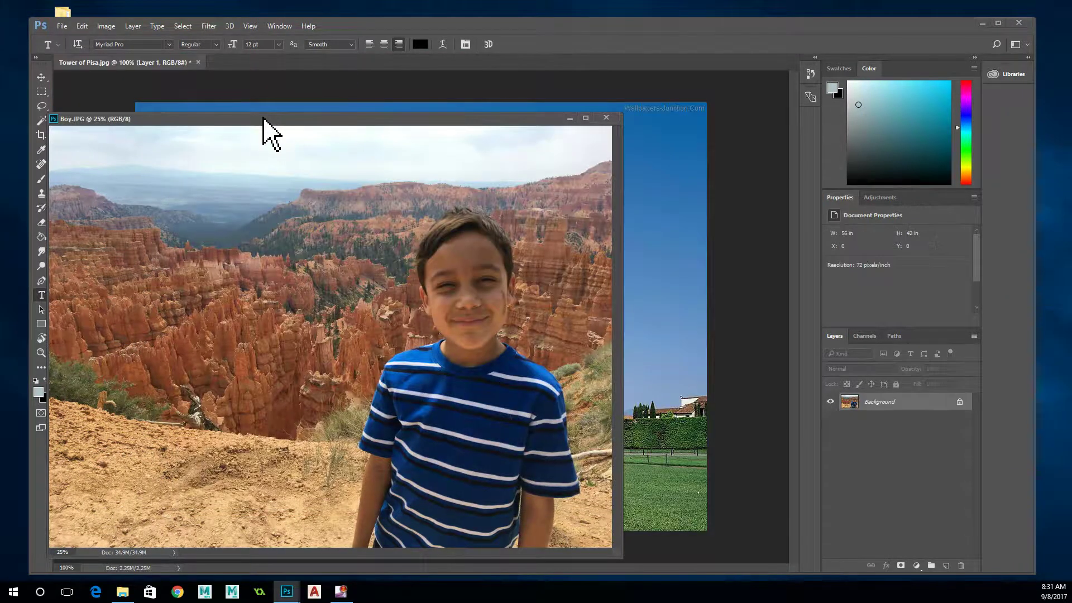
{"action": "left_click_drag", "start_coordinate": [263, 118], "coordinate": [291, 64]}
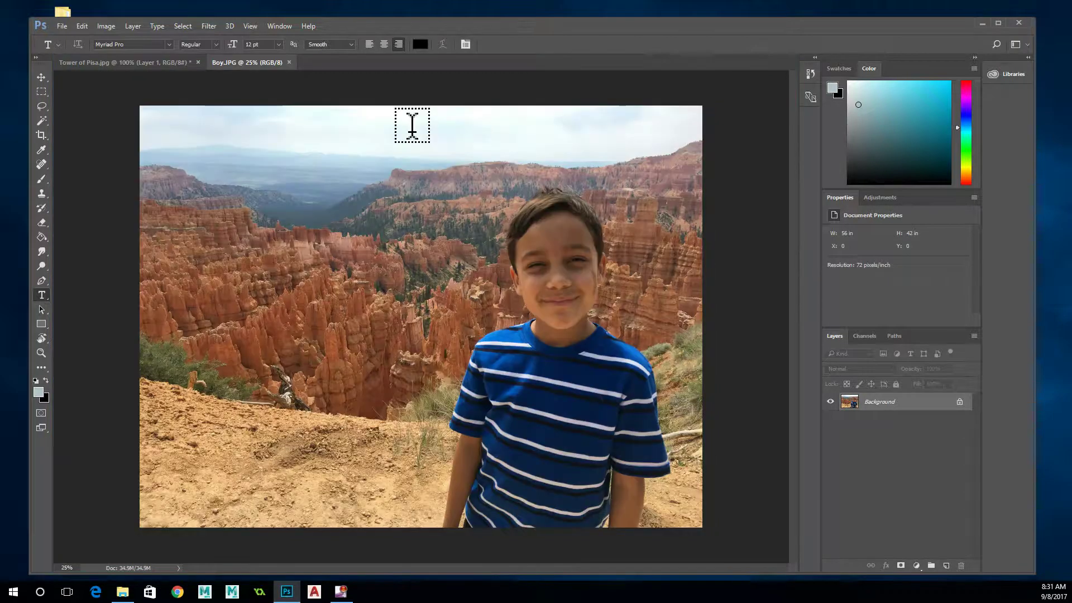
- Duplicate the Background layer of Boy.JPG within the same document, keeping the name Background copy
{"action": "left_click", "coordinate": [896, 411]}
{"action": "left_click", "coordinate": [910, 410]}
{"action": "right_click", "coordinate": [911, 410]}
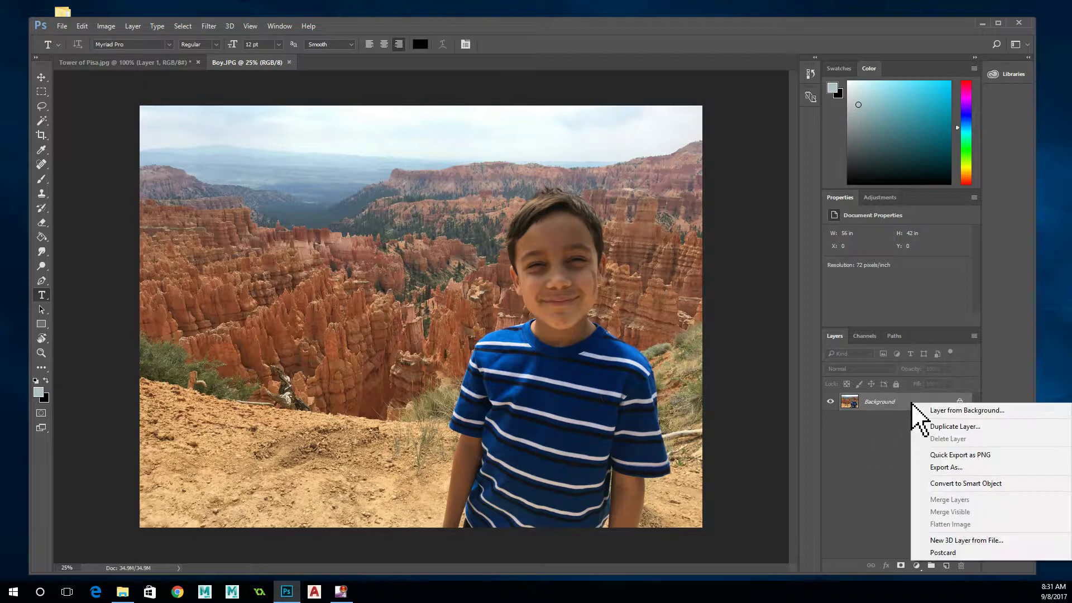
{"action": "left_click", "coordinate": [933, 425]}
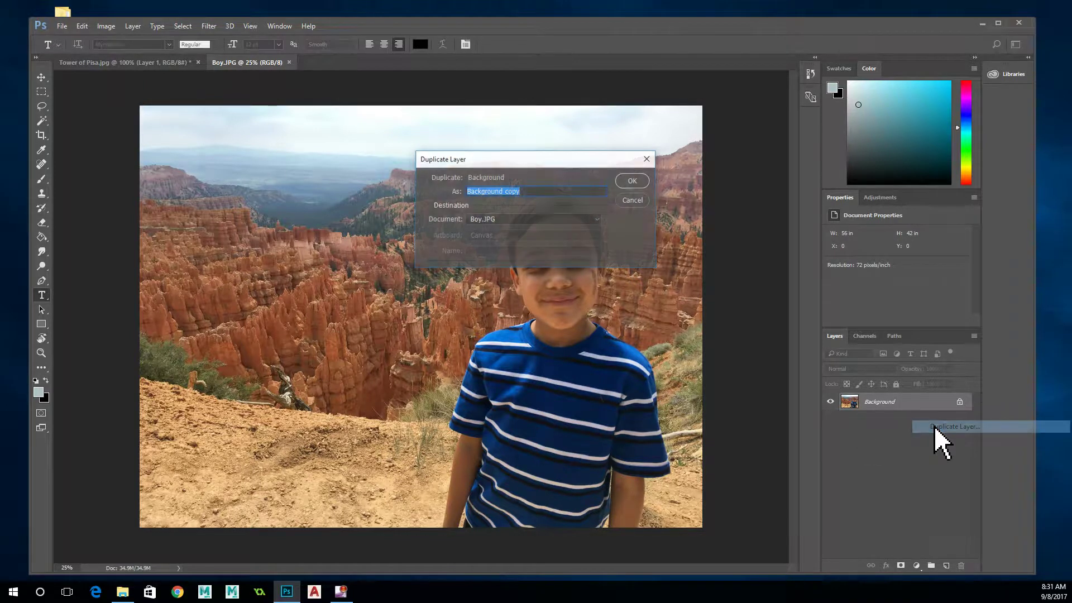
{"action": "left_click", "coordinate": [531, 191]}
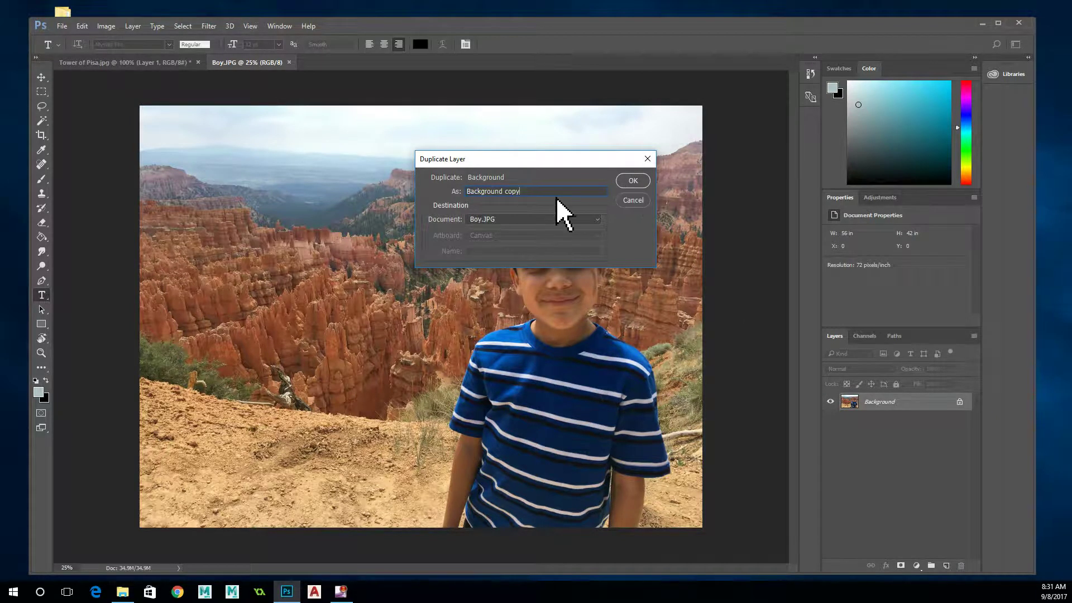
{"action": "left_click", "coordinate": [634, 181]}
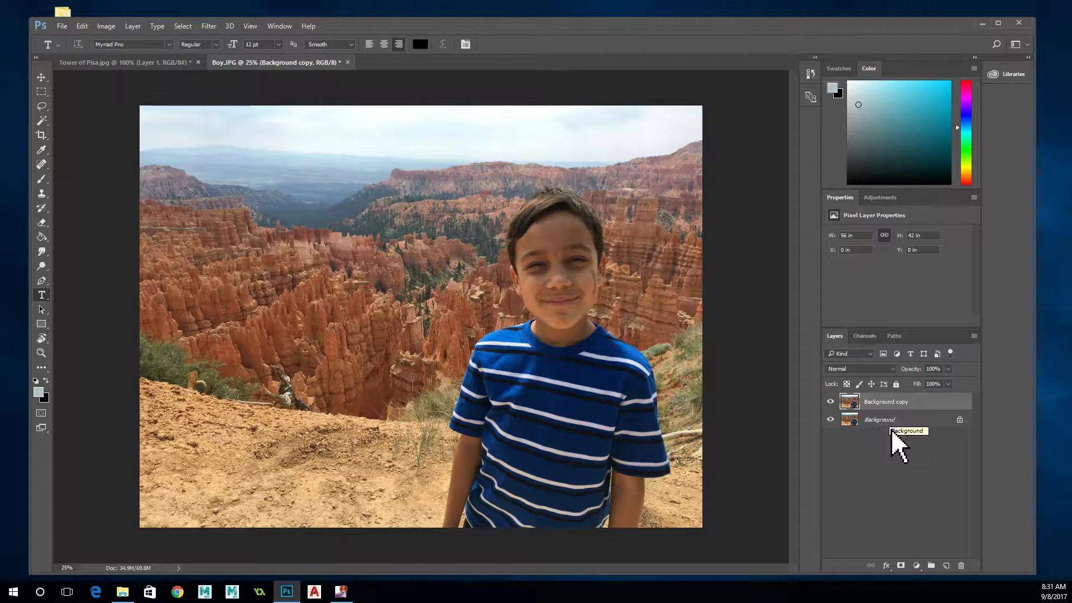
- Add a new empty layer to Boy.JPG and place it between Background copy and Background
{"action": "left_click", "coordinate": [946, 566]}
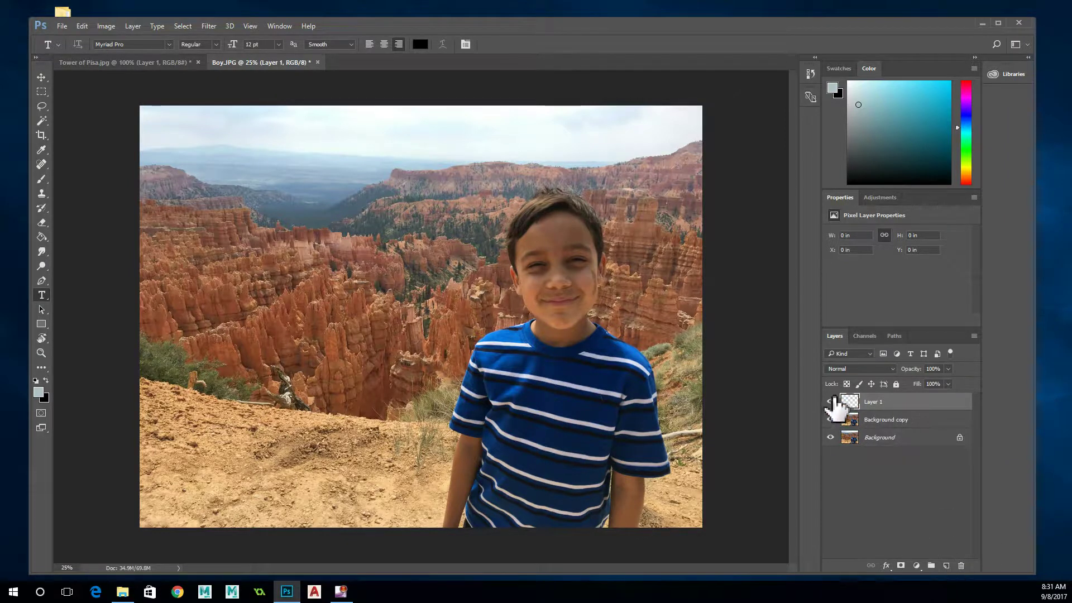
{"action": "left_click", "coordinate": [139, 26]}
{"action": "mouse_move", "coordinate": [142, 39]}
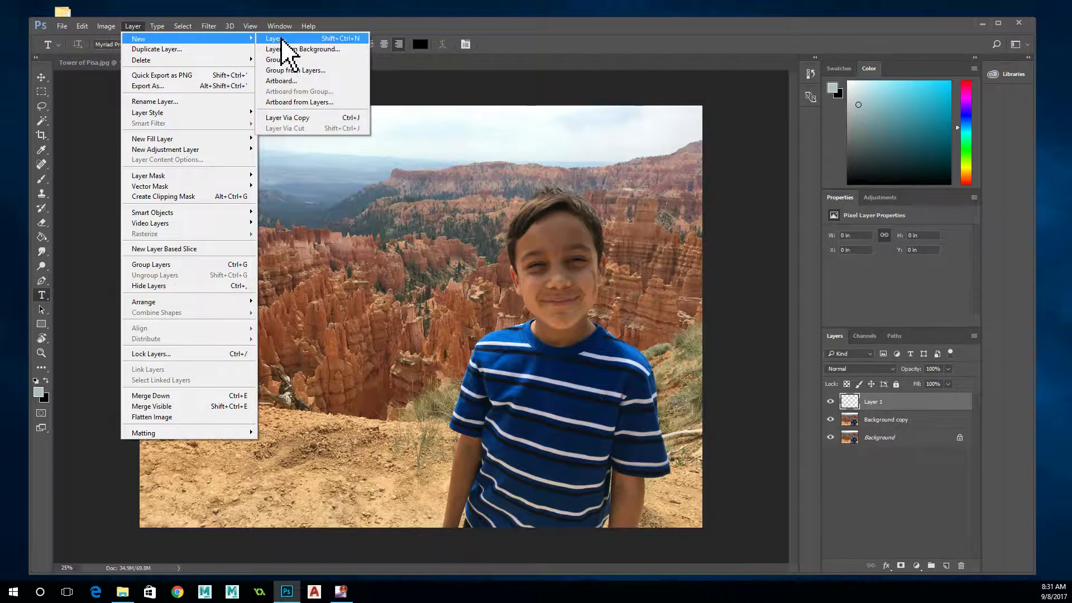
{"action": "left_click", "coordinate": [791, 96]}
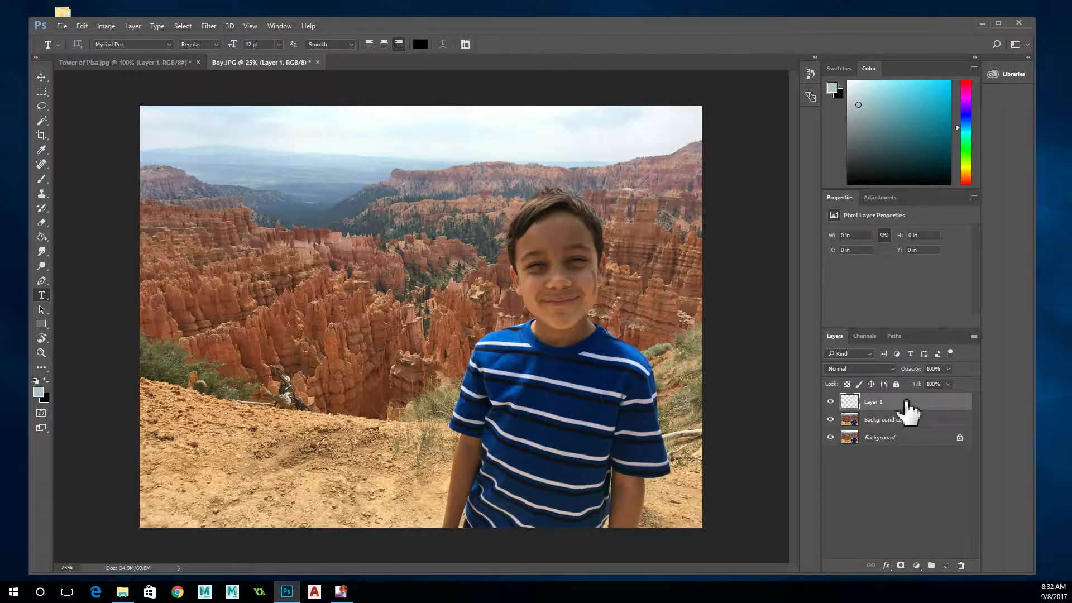
{"action": "left_click_drag", "start_coordinate": [907, 401], "coordinate": [911, 428]}
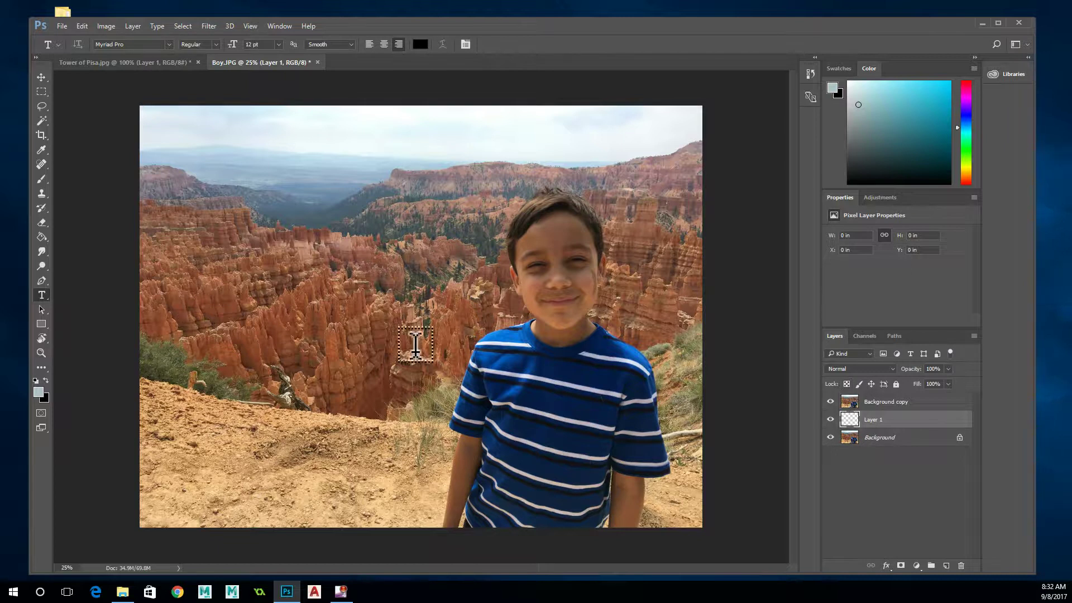
- Set the foreground color to bright magenta, hex fc03f9
{"action": "left_click", "coordinate": [39, 394]}
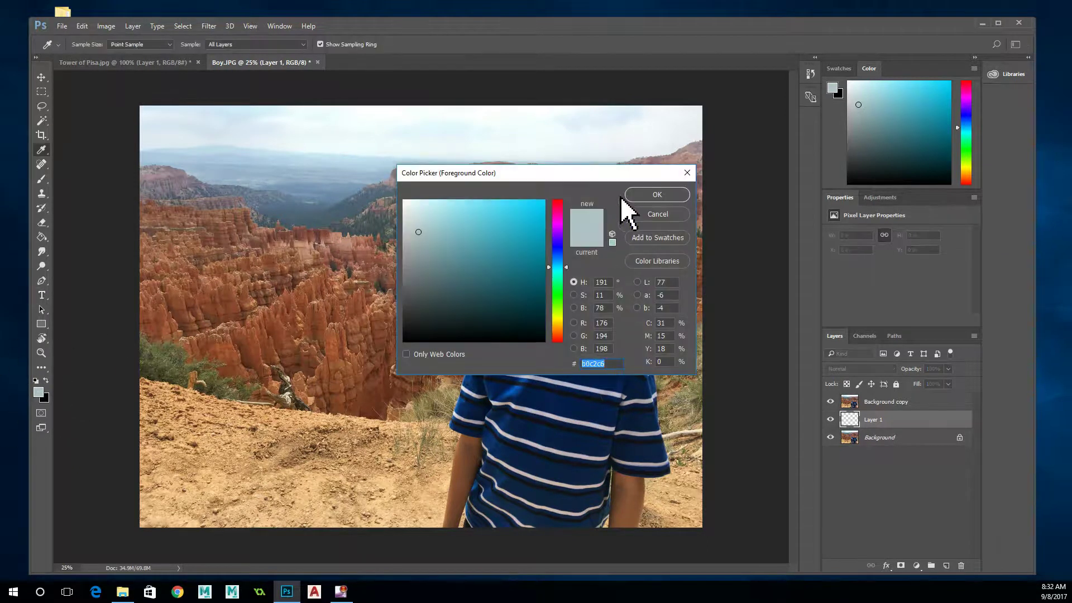
{"action": "left_click", "coordinate": [559, 223]}
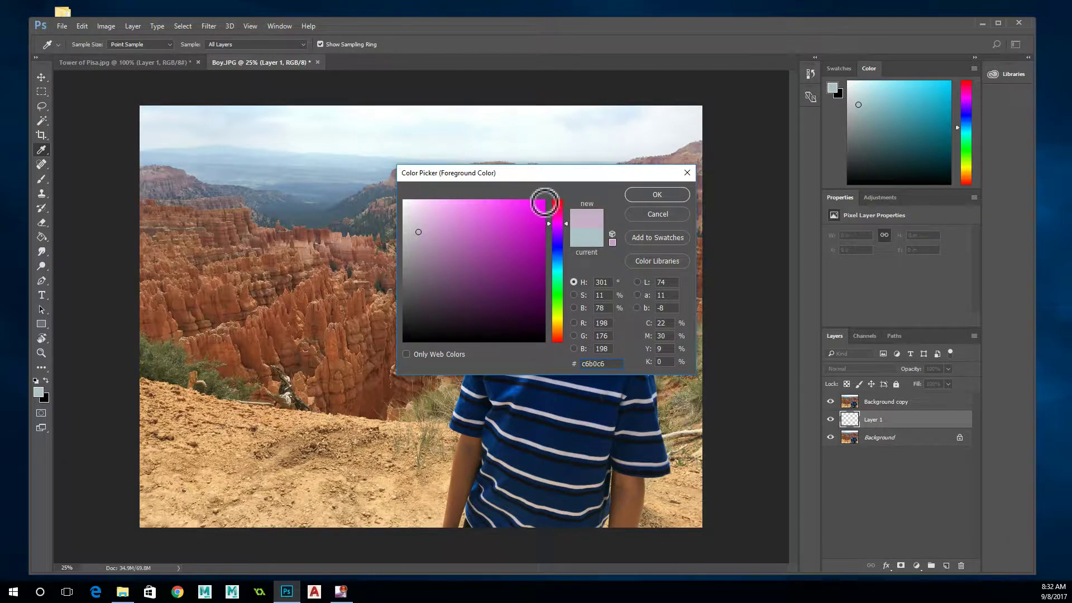
{"action": "left_click", "coordinate": [543, 202]}
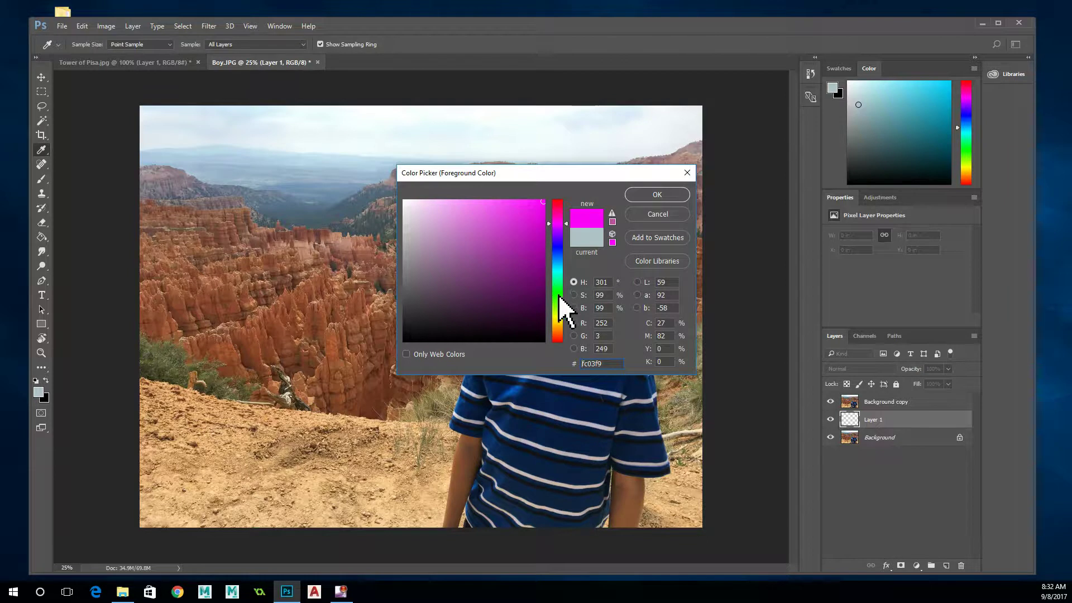
{"action": "left_click", "coordinate": [657, 195]}
{"action": "key", "text": "t"}
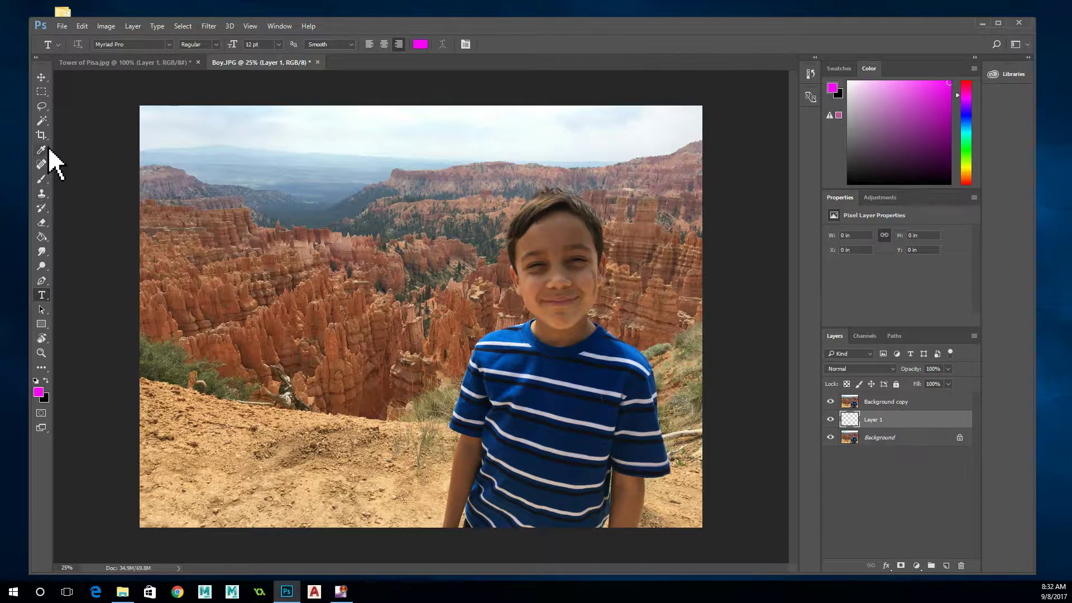
- Fill Layer 1 with the magenta foreground color using the Paint Bucket Tool
{"action": "left_click", "coordinate": [46, 240]}
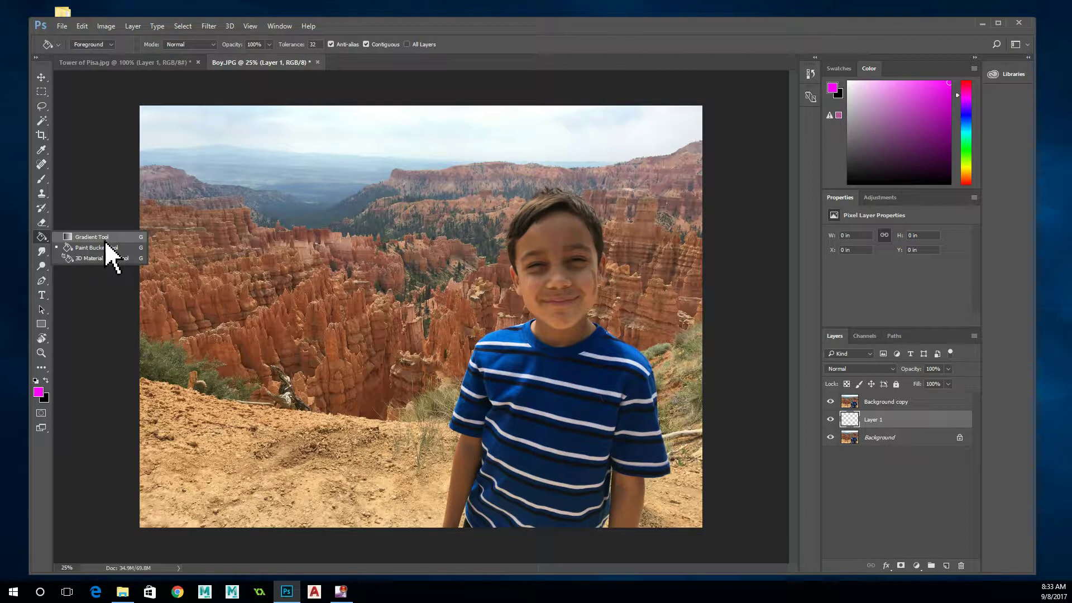
{"action": "left_click", "coordinate": [104, 237]}
{"action": "left_click", "coordinate": [49, 241]}
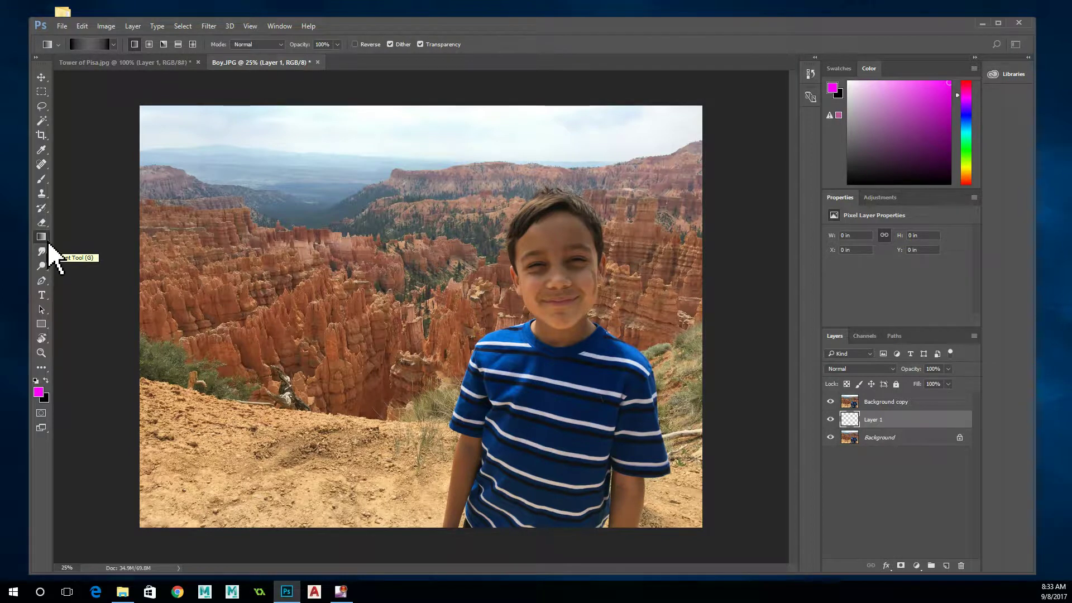
{"action": "left_click", "coordinate": [49, 244]}
{"action": "left_click", "coordinate": [49, 246]}
{"action": "right_click", "coordinate": [49, 245]}
{"action": "left_click", "coordinate": [92, 249]}
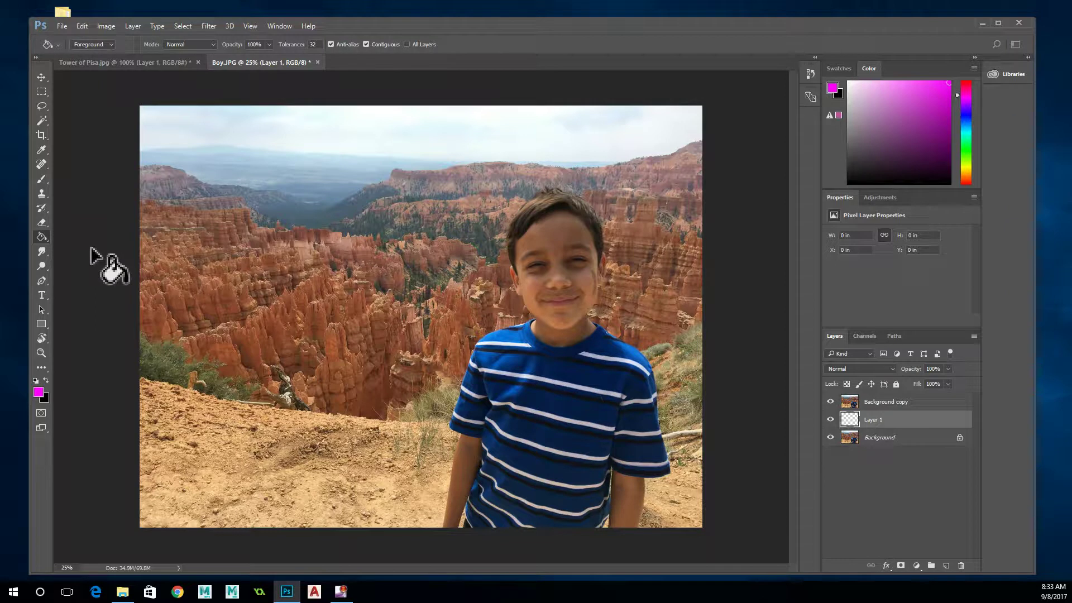
{"action": "left_click", "coordinate": [919, 422]}
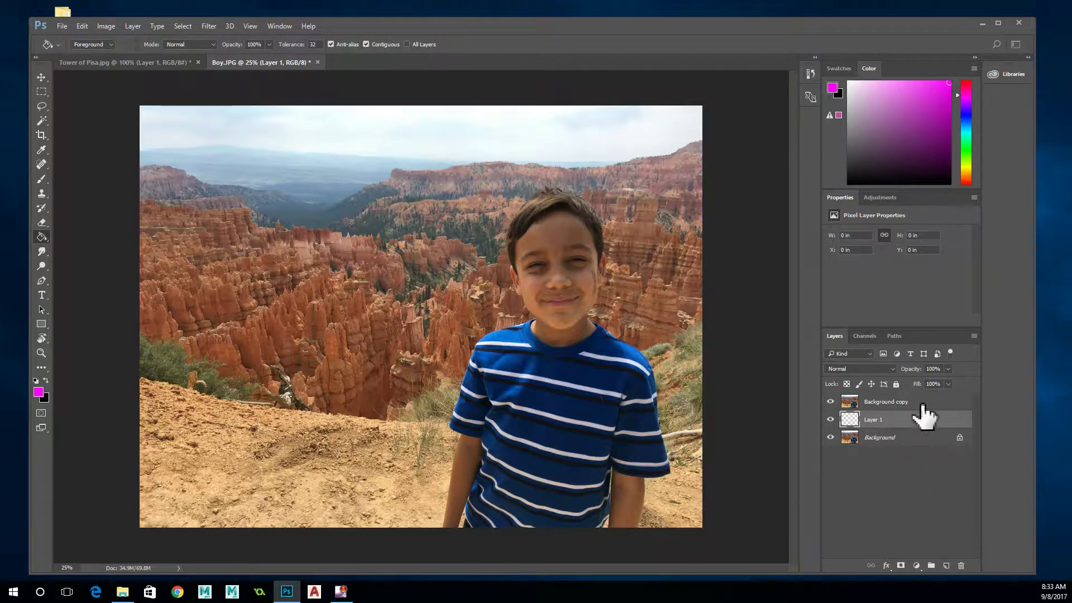
{"action": "left_click", "coordinate": [922, 403]}
{"action": "left_click", "coordinate": [920, 422]}
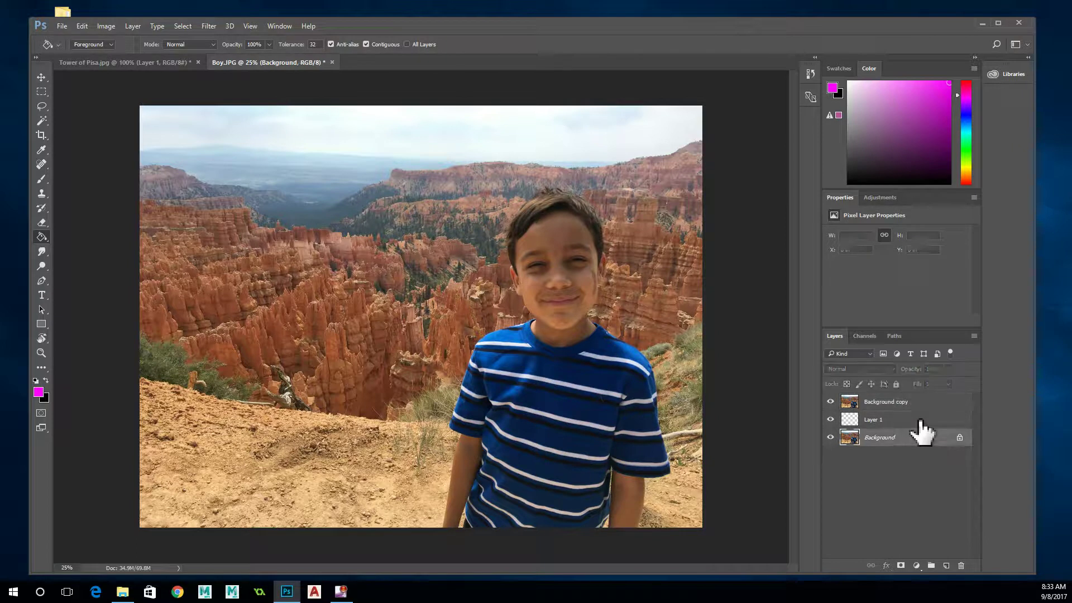
{"action": "left_click", "coordinate": [436, 287]}
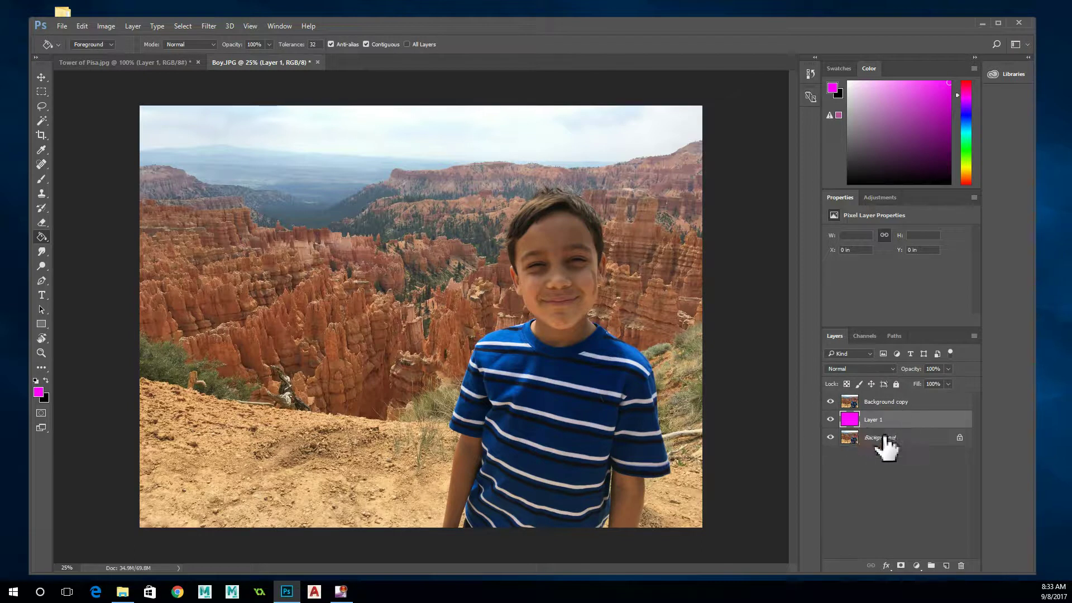
- Check the layer stack by hiding Background copy, Layer 1 and Background one after another, and show all three again
{"action": "left_click", "coordinate": [830, 419]}
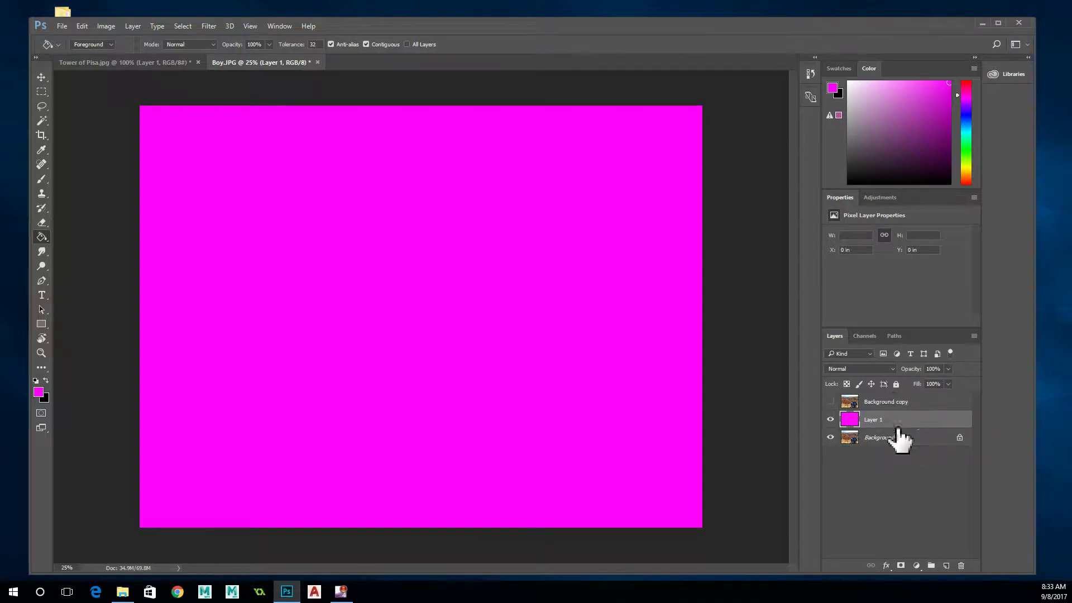
{"action": "left_click", "coordinate": [830, 420]}
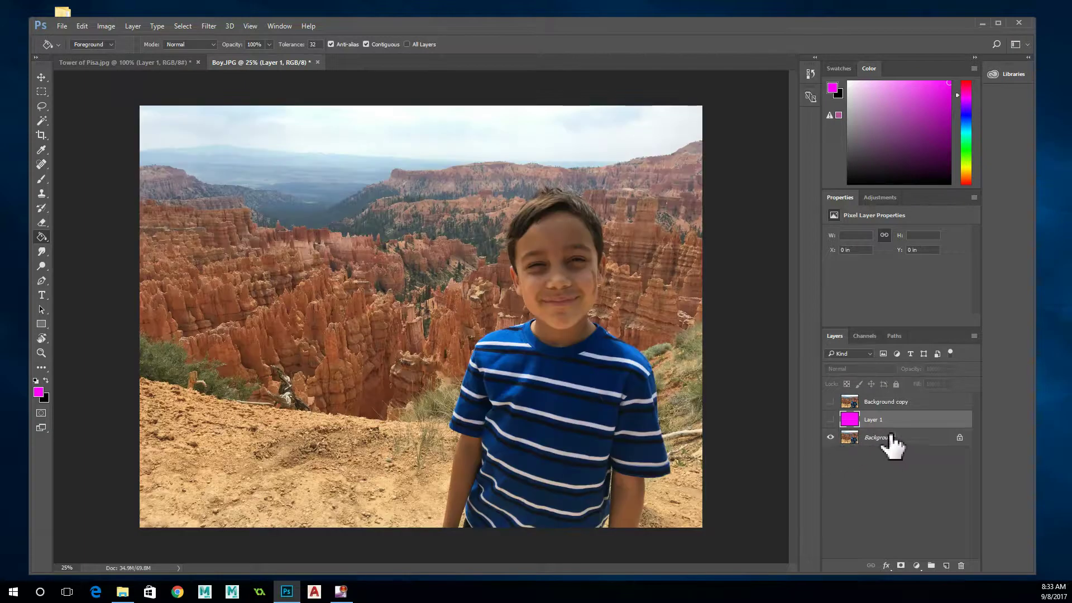
{"action": "left_click", "coordinate": [831, 438]}
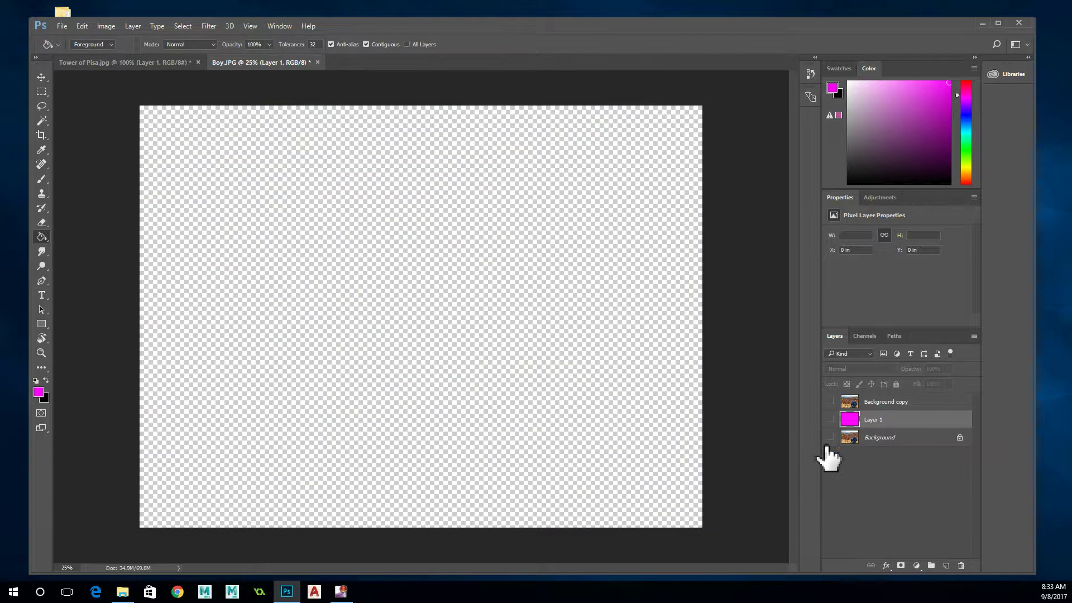
{"action": "left_click", "coordinate": [831, 438]}
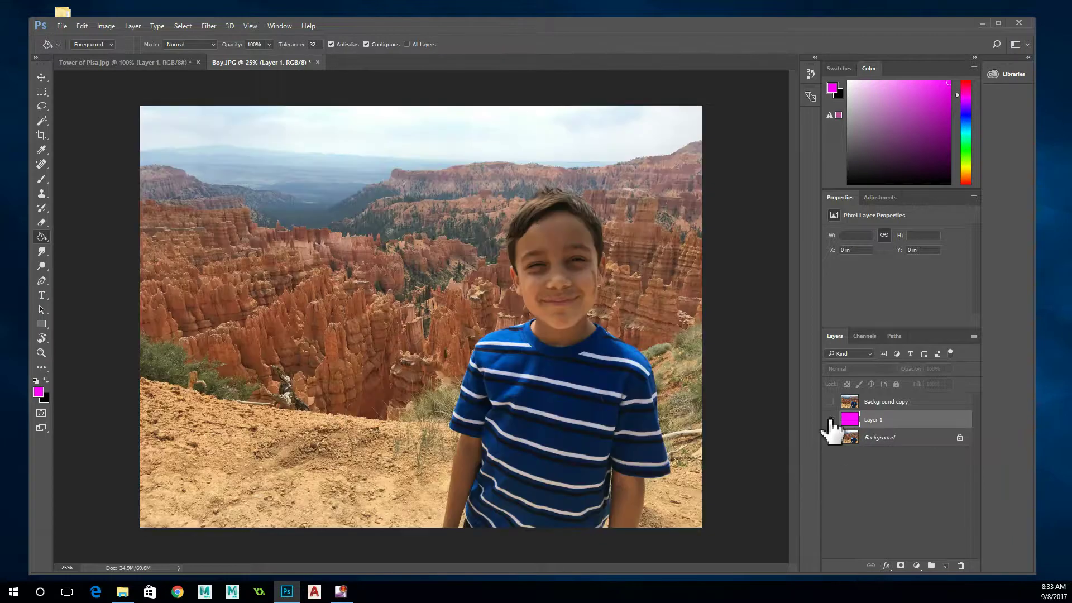
{"action": "left_click", "coordinate": [831, 421]}
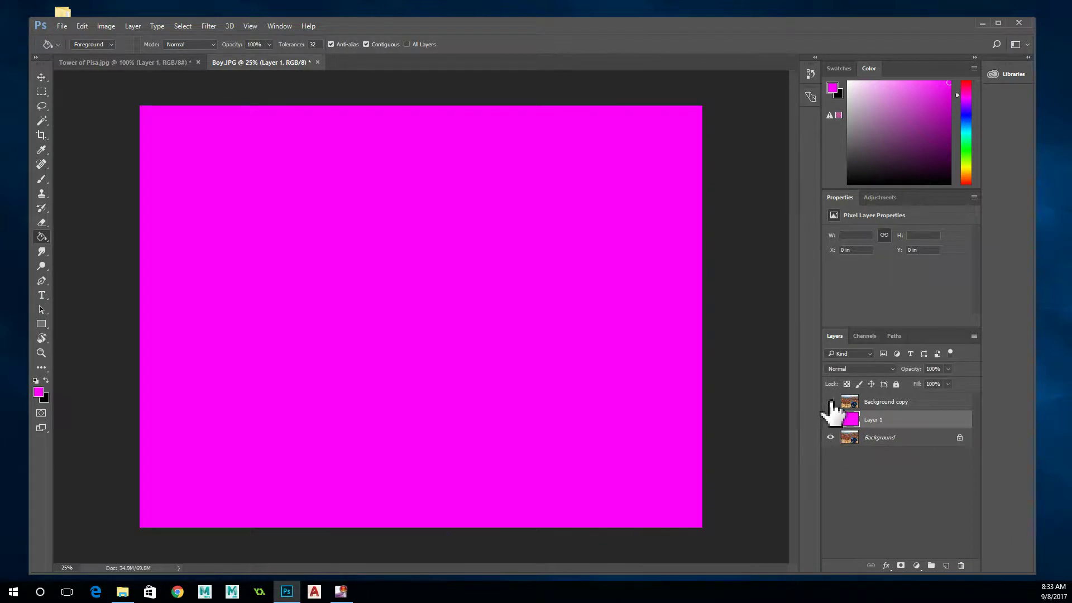
{"action": "left_click", "coordinate": [832, 403]}
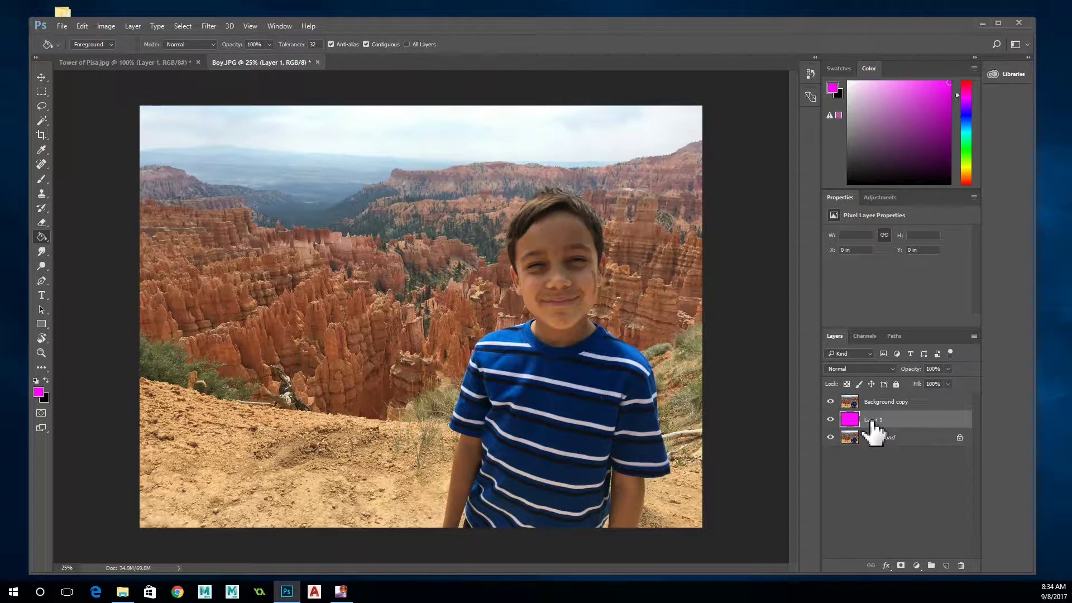
- Hide the Background layer and activate the Eraser Tool with Background copy as the target layer
{"action": "left_click", "coordinate": [830, 437]}
{"action": "left_click", "coordinate": [917, 401]}
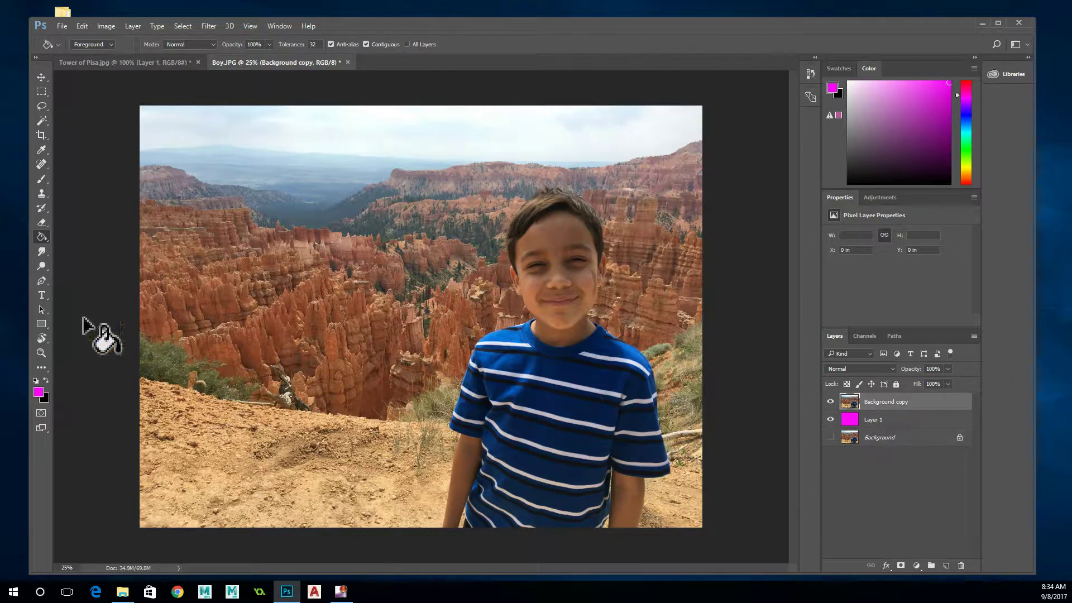
{"action": "left_click", "coordinate": [47, 226]}
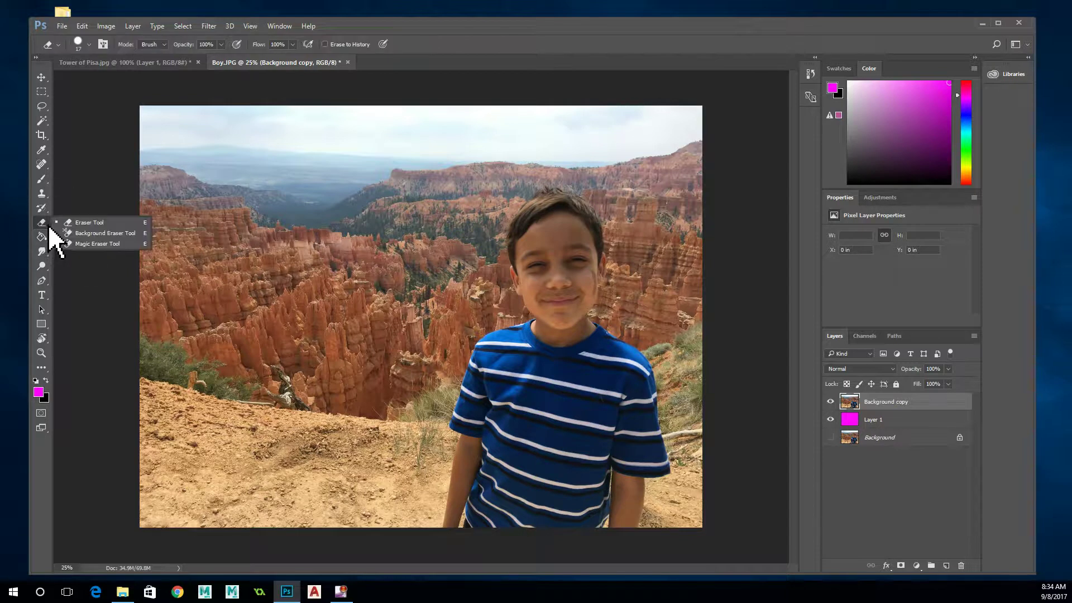
{"action": "left_click", "coordinate": [49, 226]}
{"action": "left_click", "coordinate": [50, 226]}
{"action": "left_click", "coordinate": [95, 232]}
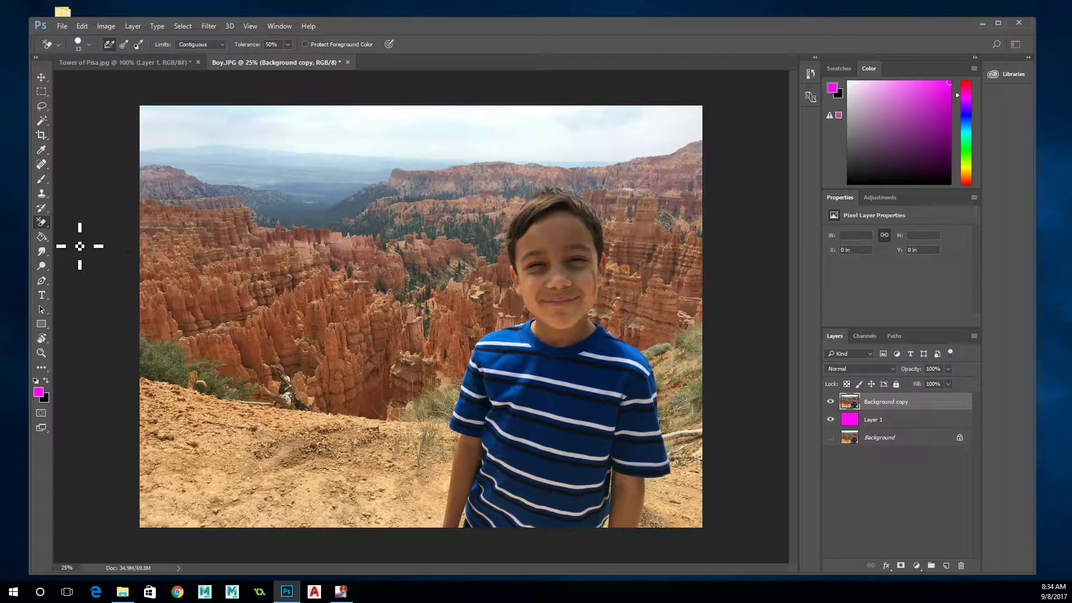
{"action": "left_click", "coordinate": [46, 226]}
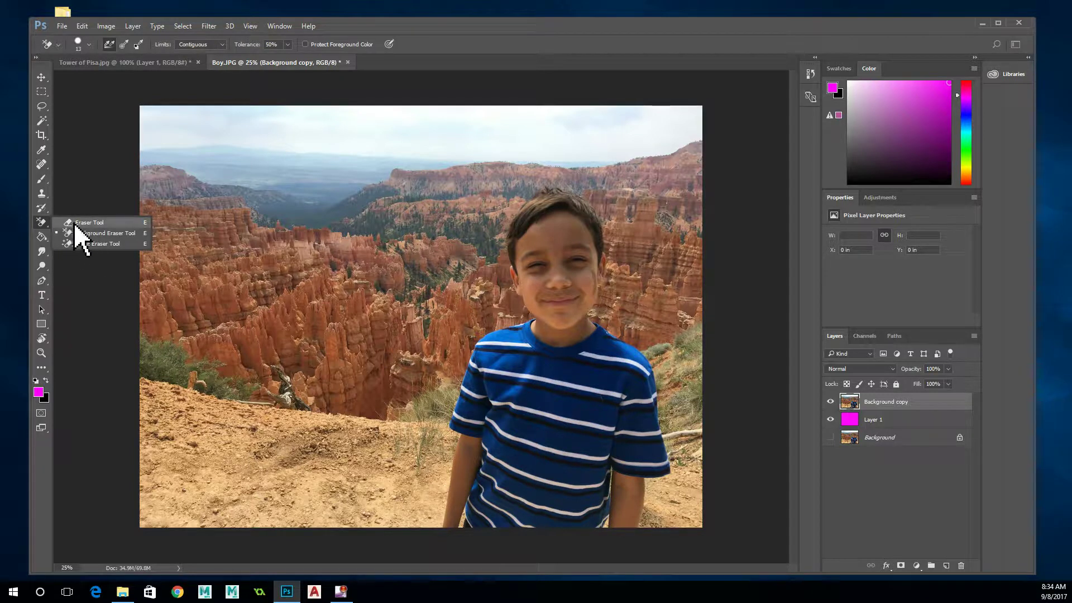
{"action": "left_click", "coordinate": [88, 224]}
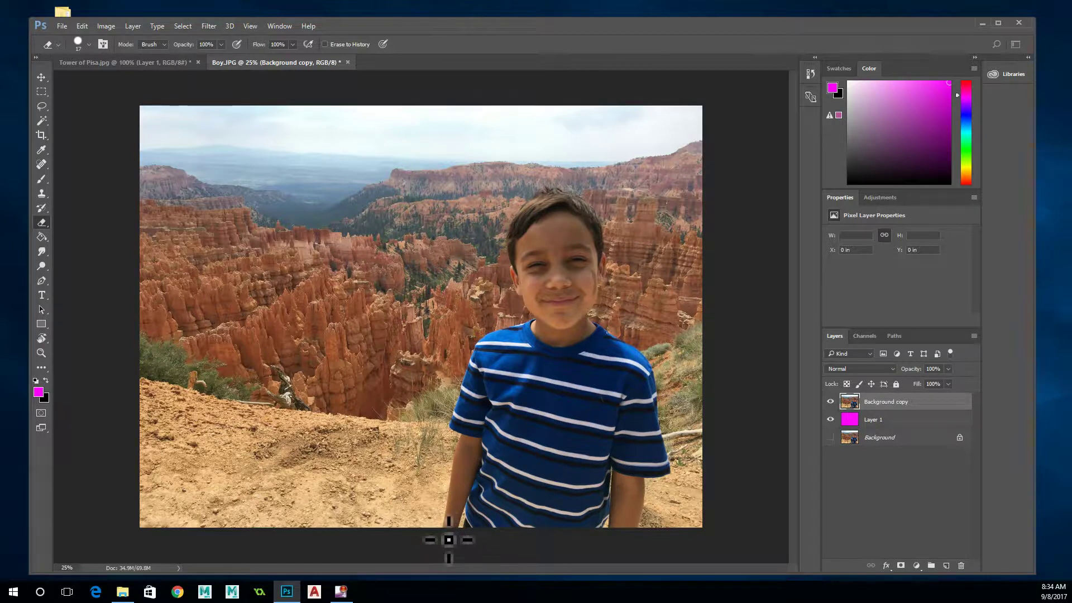
- Set the eraser brush to 25 px size and 0% hardness for working along the boy's forearm
{"action": "scroll", "coordinate": [449, 540], "scroll_direction": "up", "scroll_amount": 5}
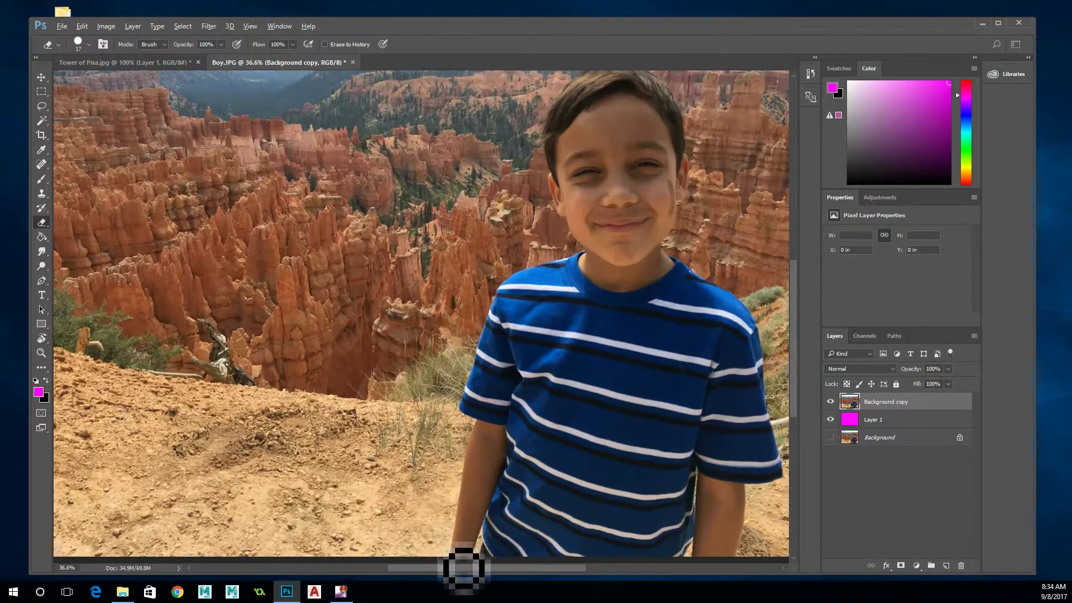
{"action": "scroll", "coordinate": [461, 566], "scroll_direction": "up", "scroll_amount": 4}
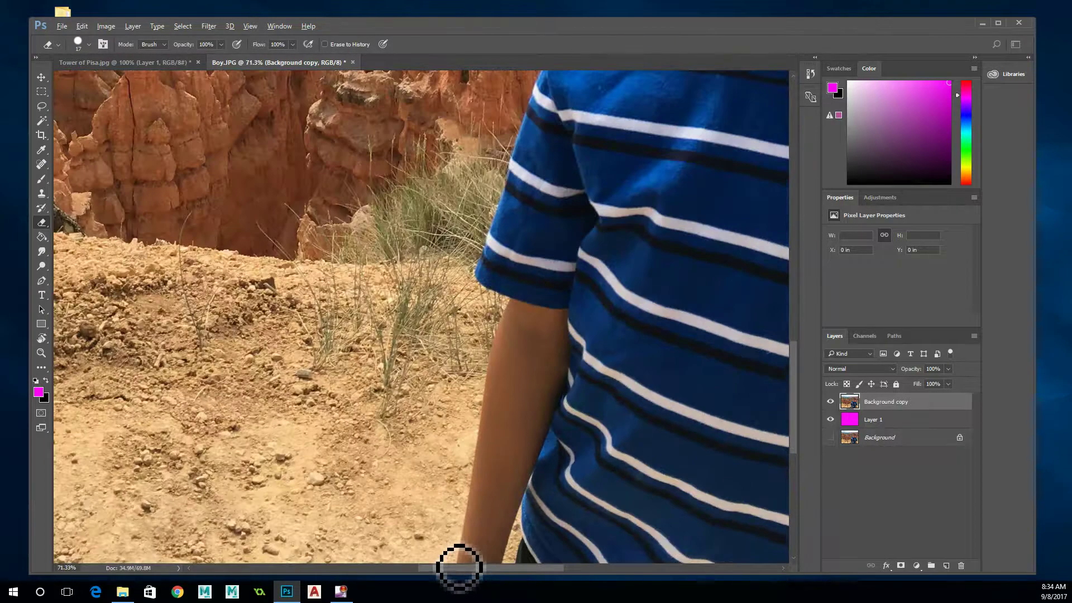
{"action": "scroll", "coordinate": [459, 567], "scroll_direction": "up", "scroll_amount": 3}
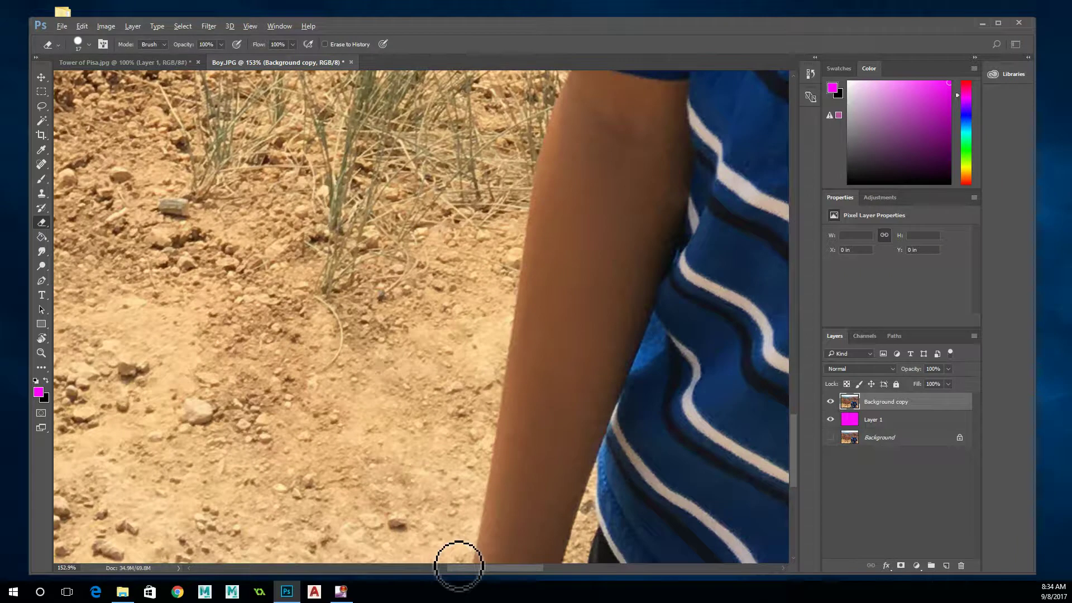
{"action": "scroll", "coordinate": [449, 556], "scroll_direction": "up", "scroll_amount": 3}
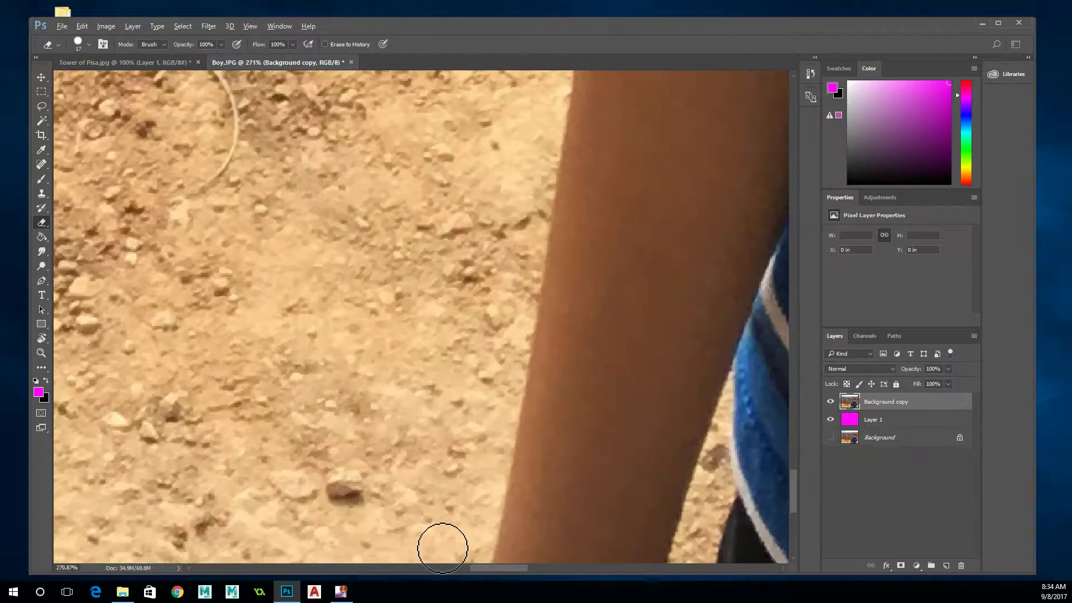
{"action": "scroll", "coordinate": [795, 502], "scroll_direction": "down", "scroll_amount": 5}
{"action": "scroll", "coordinate": [795, 506], "scroll_direction": "up", "scroll_amount": 2}
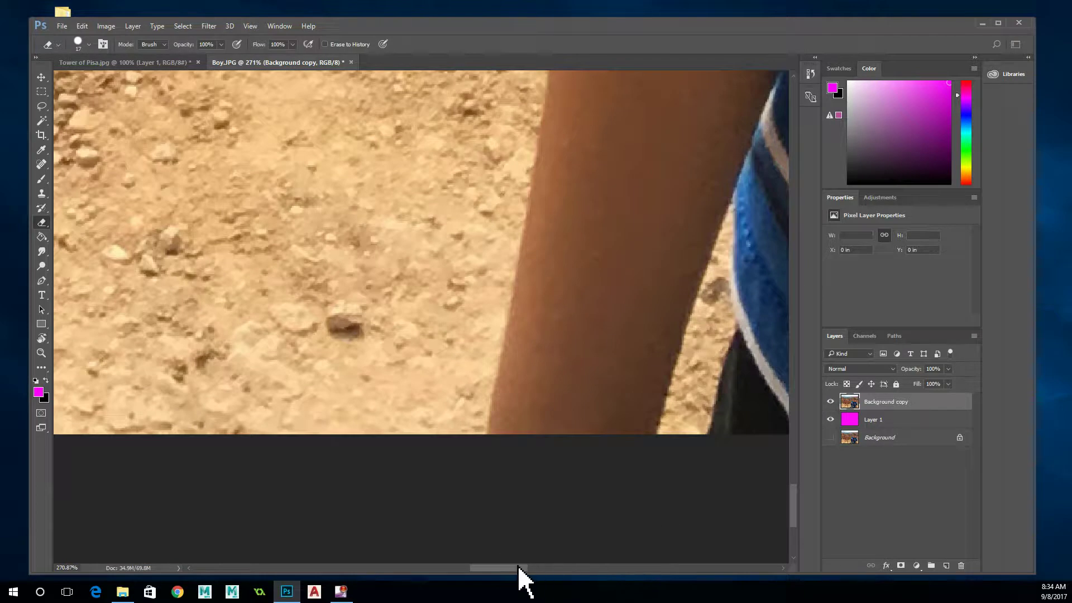
{"action": "left_click_drag", "start_coordinate": [519, 570], "coordinate": [523, 570]}
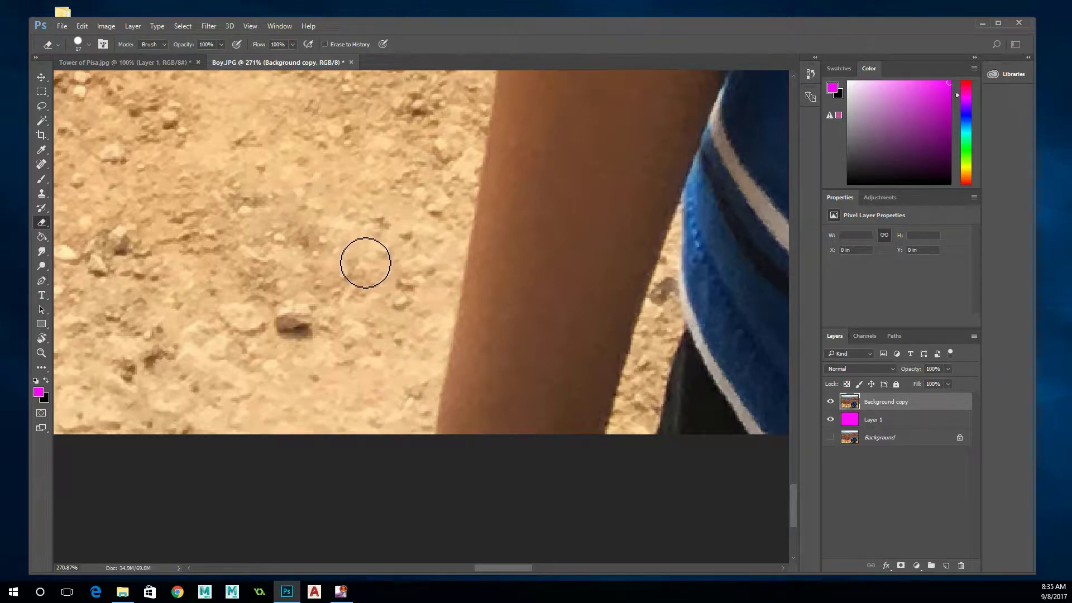
{"action": "right_click", "coordinate": [366, 278]}
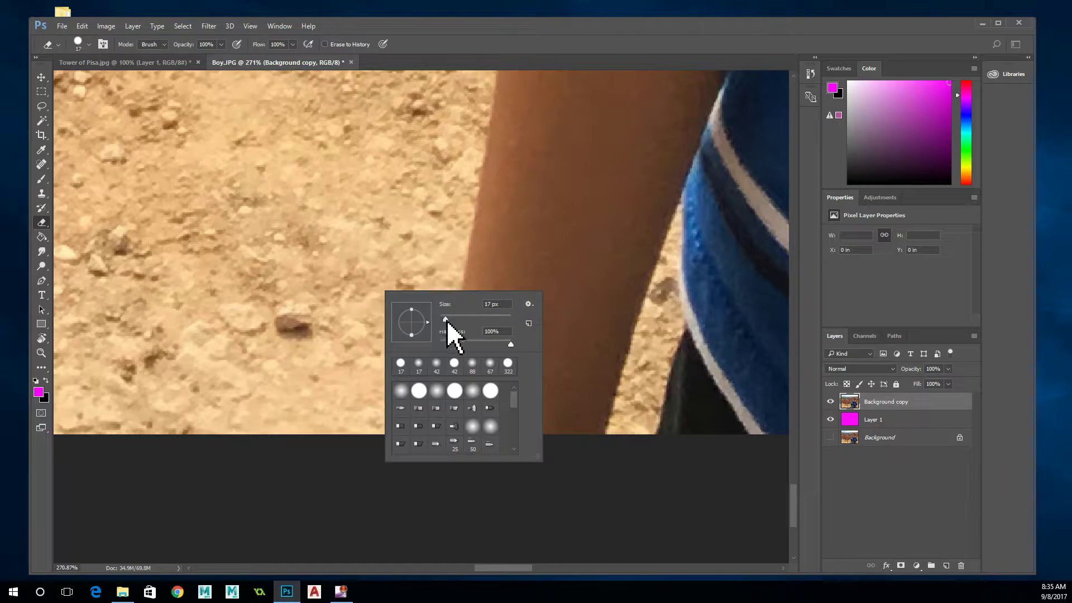
{"action": "left_click", "coordinate": [446, 320]}
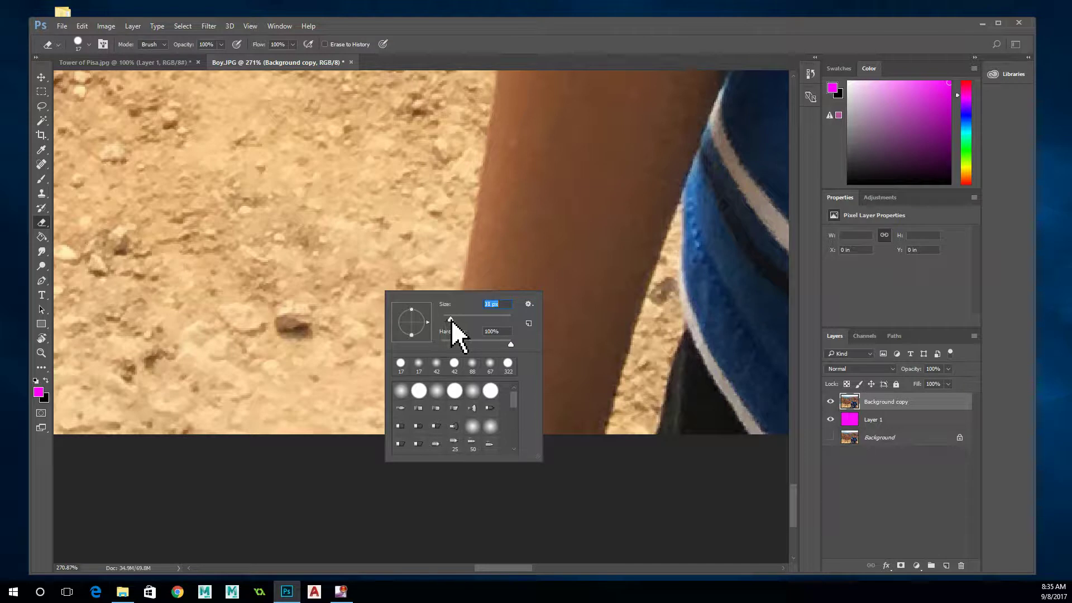
{"action": "mouse_move", "coordinate": [453, 320]}
{"action": "left_mouse_down"}
{"action": "mouse_move", "coordinate": [443, 306]}
{"action": "mouse_move", "coordinate": [449, 319]}
{"action": "left_mouse_up"}
{"action": "left_click_drag", "start_coordinate": [511, 344], "coordinate": [457, 351]}
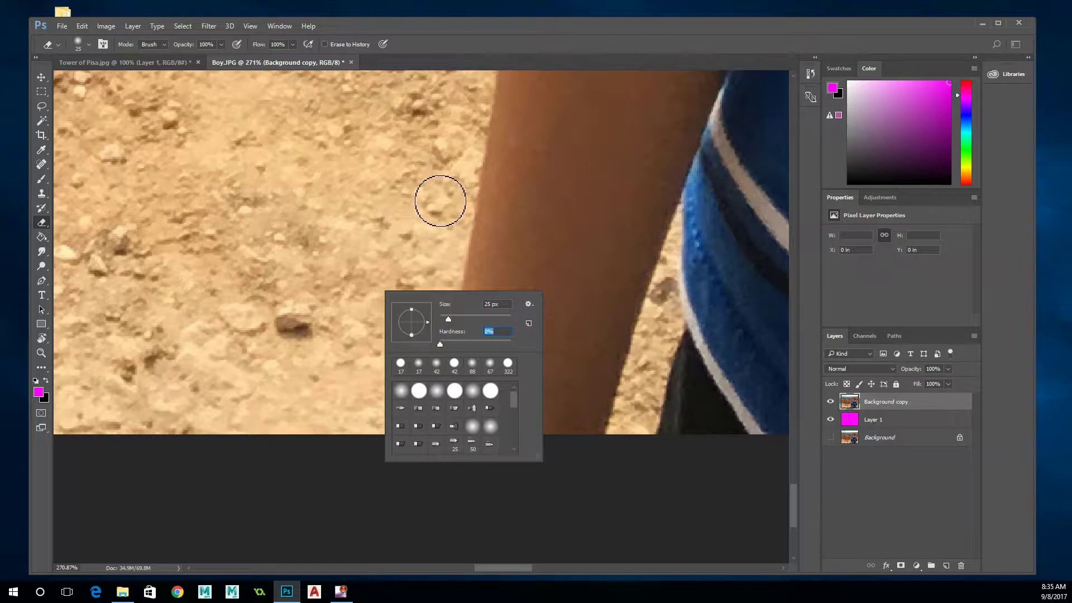
{"action": "left_click", "coordinate": [924, 405]}
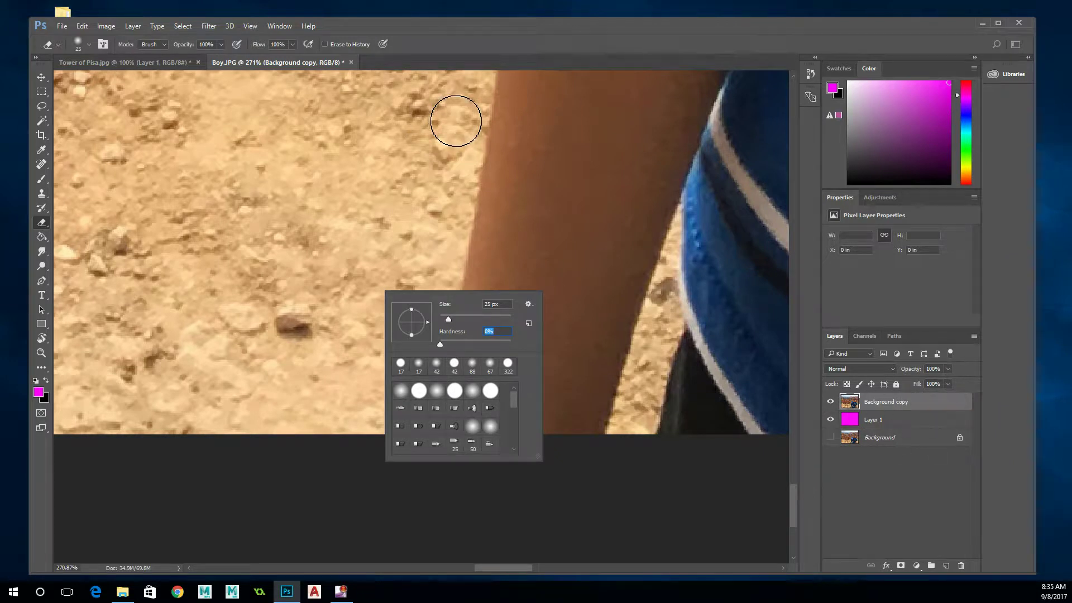
{"action": "key", "text": "Return"}
- Erase a strip of sandy ground on Background copy along the outer edge of the boy's forearm, down to the image's bottom edge
{"action": "mouse_move", "coordinate": [472, 142]}
{"action": "left_mouse_down"}
{"action": "mouse_move", "coordinate": [454, 124]}
{"action": "mouse_move", "coordinate": [434, 218]}
{"action": "mouse_move", "coordinate": [445, 136]}
{"action": "mouse_move", "coordinate": [452, 127]}
{"action": "mouse_move", "coordinate": [440, 249]}
{"action": "mouse_move", "coordinate": [433, 229]}
{"action": "mouse_move", "coordinate": [413, 339]}
{"action": "left_mouse_up"}
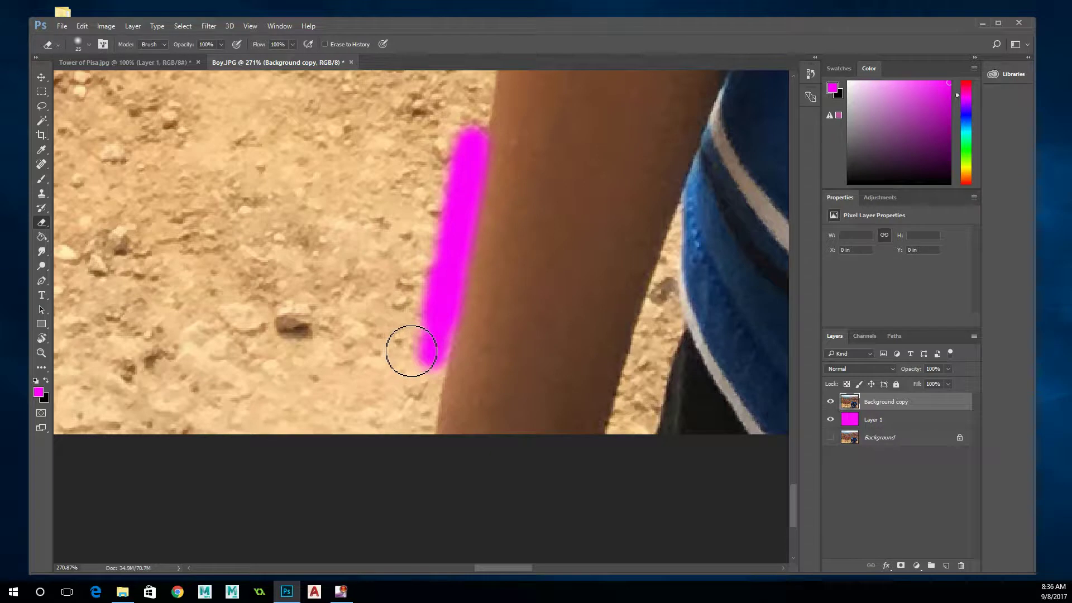
{"action": "mouse_move", "coordinate": [412, 350]}
{"action": "left_mouse_down"}
{"action": "mouse_move", "coordinate": [417, 323]}
{"action": "mouse_move", "coordinate": [400, 370]}
{"action": "mouse_move", "coordinate": [401, 415]}
{"action": "mouse_move", "coordinate": [404, 383]}
{"action": "left_mouse_up"}
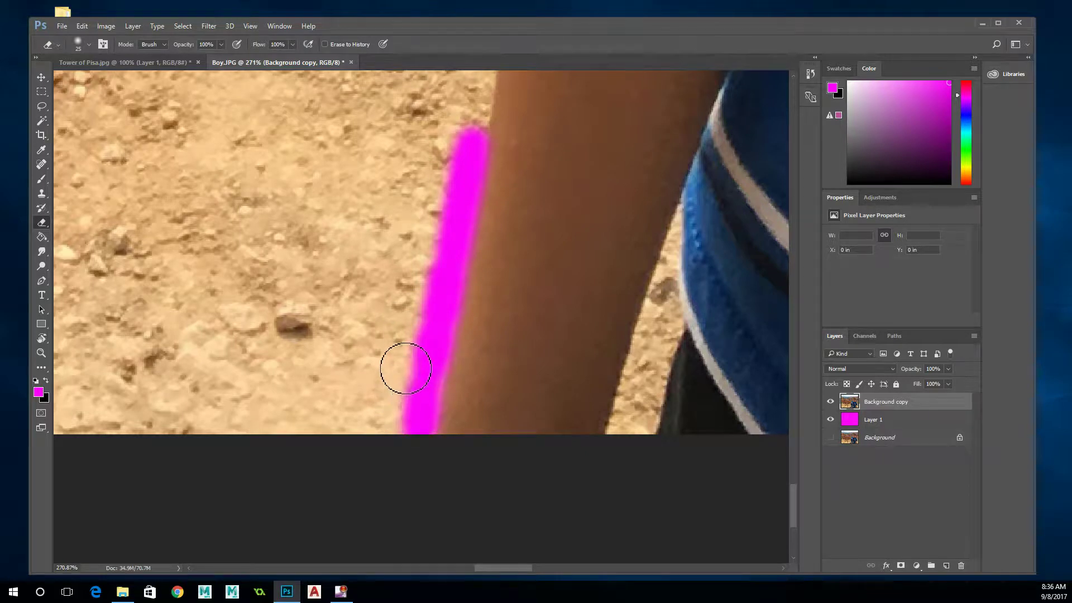
{"action": "mouse_move", "coordinate": [442, 116]}
{"action": "left_mouse_down"}
{"action": "mouse_move", "coordinate": [456, 82]}
{"action": "mouse_move", "coordinate": [460, 95]}
{"action": "mouse_move", "coordinate": [463, 57]}
{"action": "mouse_move", "coordinate": [453, 68]}
{"action": "left_mouse_up"}
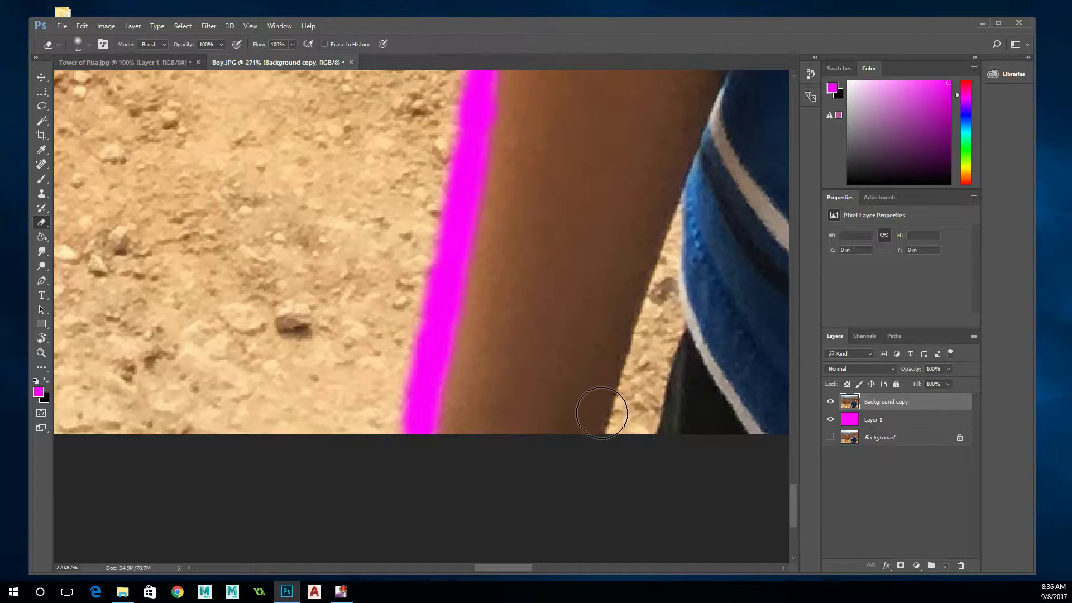
- Erase the sandy ground in the gap between the boy's forearm and his shirt, down to the image's bottom edge
{"action": "mouse_move", "coordinate": [600, 414]}
{"action": "left_mouse_down"}
{"action": "mouse_move", "coordinate": [600, 369]}
{"action": "mouse_move", "coordinate": [613, 354]}
{"action": "mouse_move", "coordinate": [616, 364]}
{"action": "mouse_move", "coordinate": [627, 311]}
{"action": "left_mouse_up"}
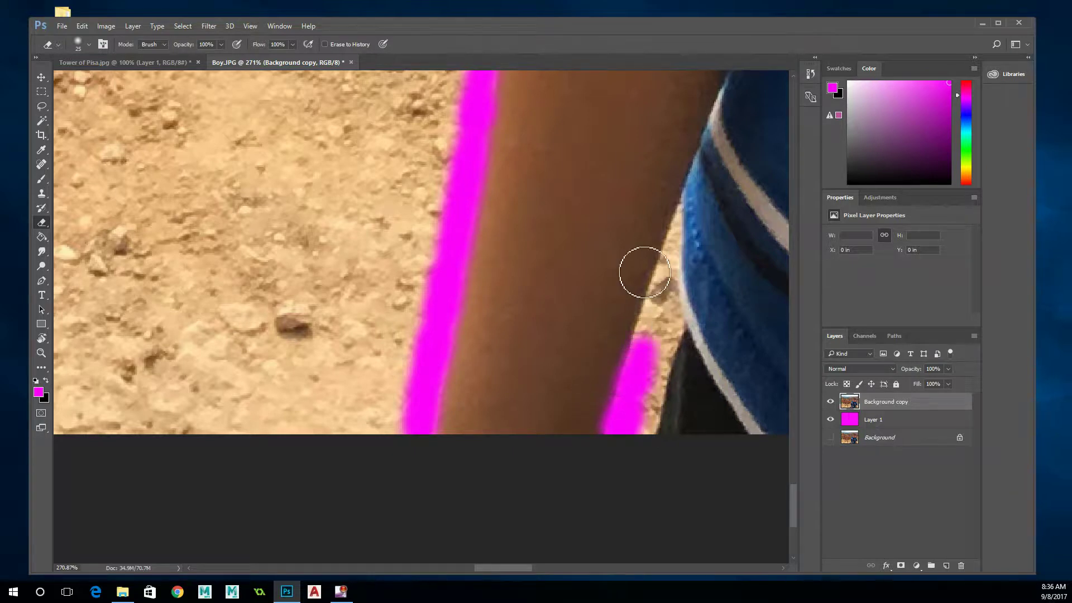
{"action": "left_click_drag", "start_coordinate": [643, 273], "coordinate": [627, 323]}
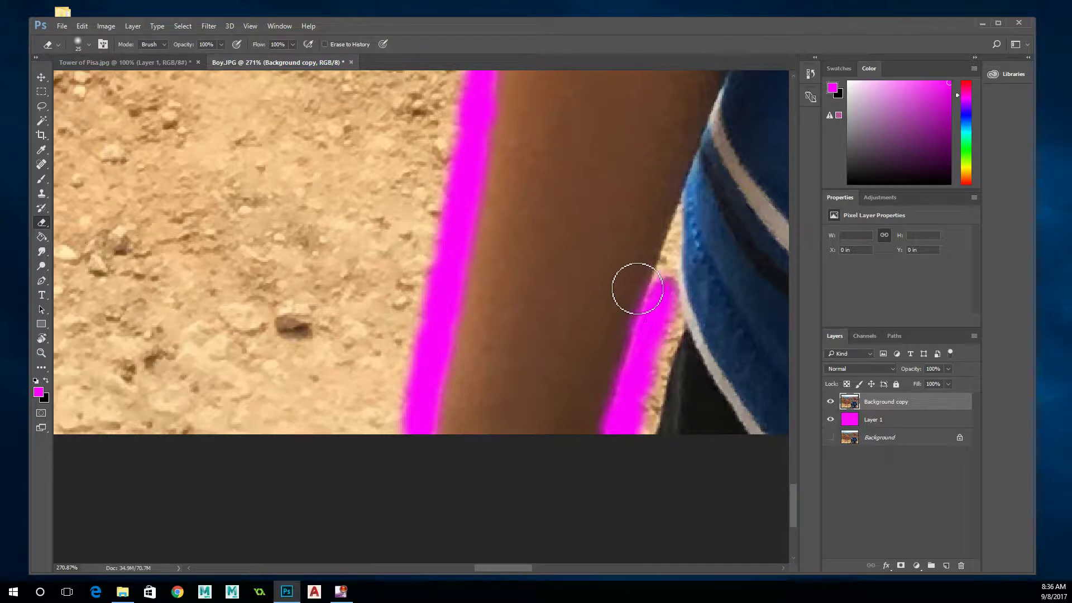
{"action": "mouse_move", "coordinate": [648, 312]}
{"action": "left_mouse_down"}
{"action": "mouse_move", "coordinate": [632, 324]}
{"action": "mouse_move", "coordinate": [643, 342]}
{"action": "mouse_move", "coordinate": [624, 412]}
{"action": "left_mouse_up"}
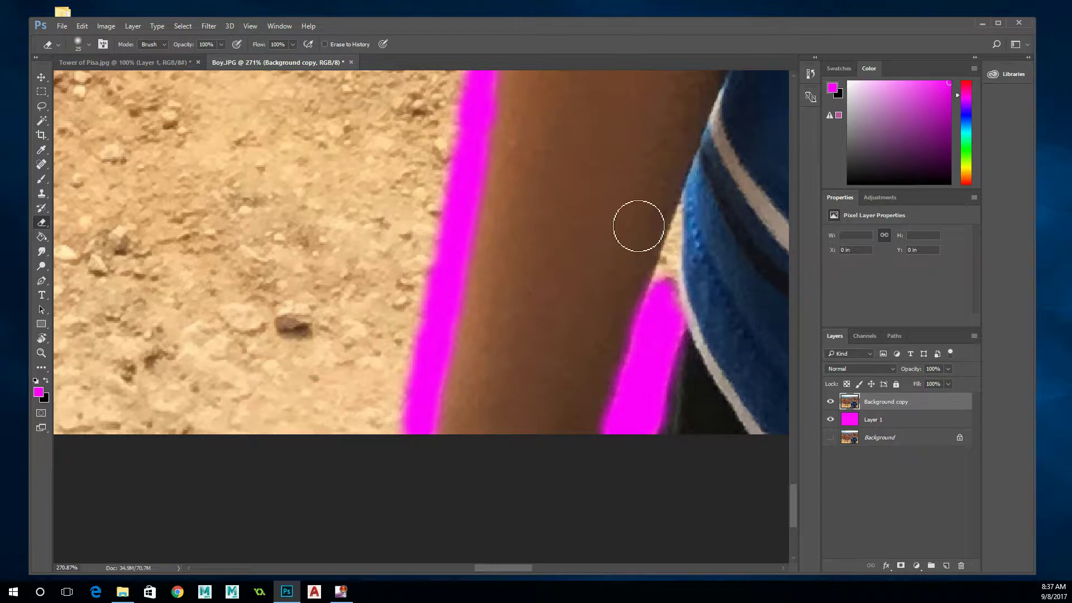
- Reduce the eraser to 9 px and 4 px to clear the narrow upper tip of the gap between forearm and shirt
{"action": "right_click", "coordinate": [639, 226]}
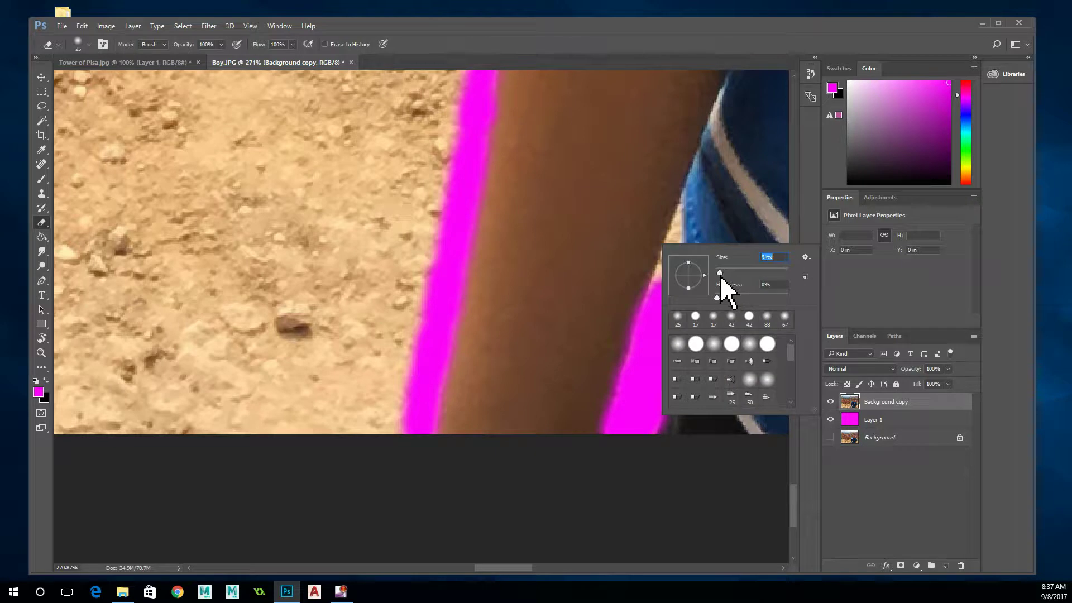
{"action": "left_click", "coordinate": [684, 246]}
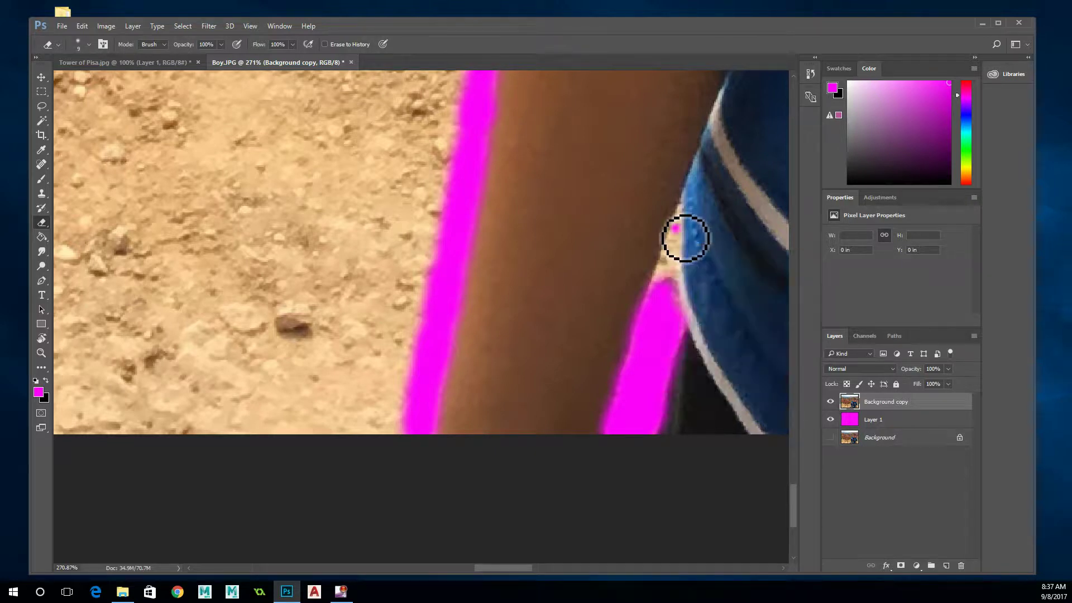
{"action": "mouse_move", "coordinate": [682, 250]}
{"action": "left_mouse_down"}
{"action": "mouse_move", "coordinate": [682, 240]}
{"action": "mouse_move", "coordinate": [668, 306]}
{"action": "mouse_move", "coordinate": [677, 294]}
{"action": "mouse_move", "coordinate": [684, 301]}
{"action": "mouse_move", "coordinate": [686, 232]}
{"action": "mouse_move", "coordinate": [739, 251]}
{"action": "left_mouse_up"}
{"action": "right_click", "coordinate": [686, 232]}
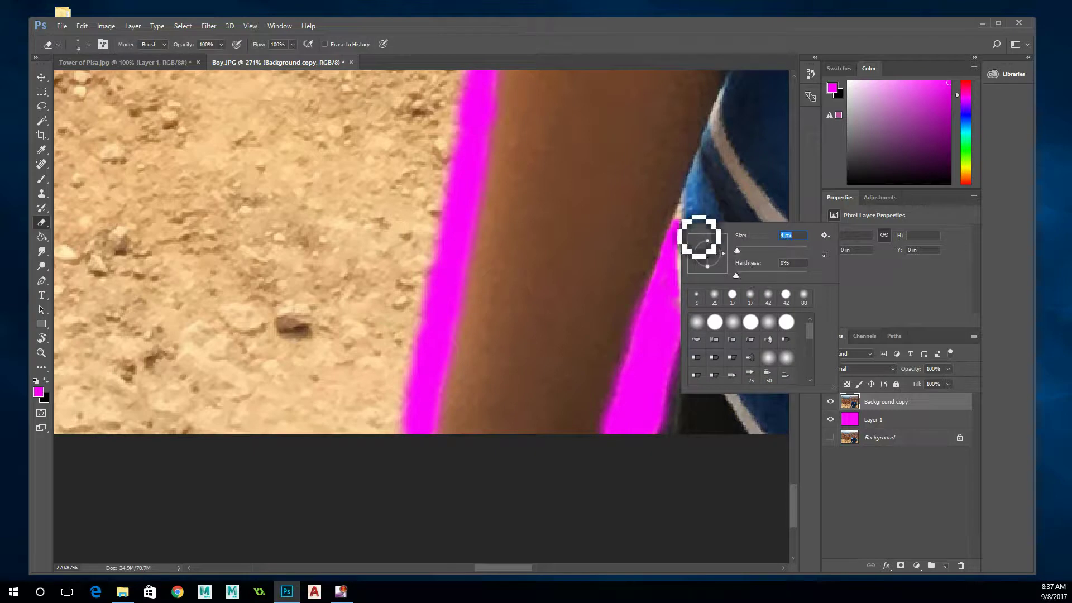
{"action": "key", "text": "Return"}
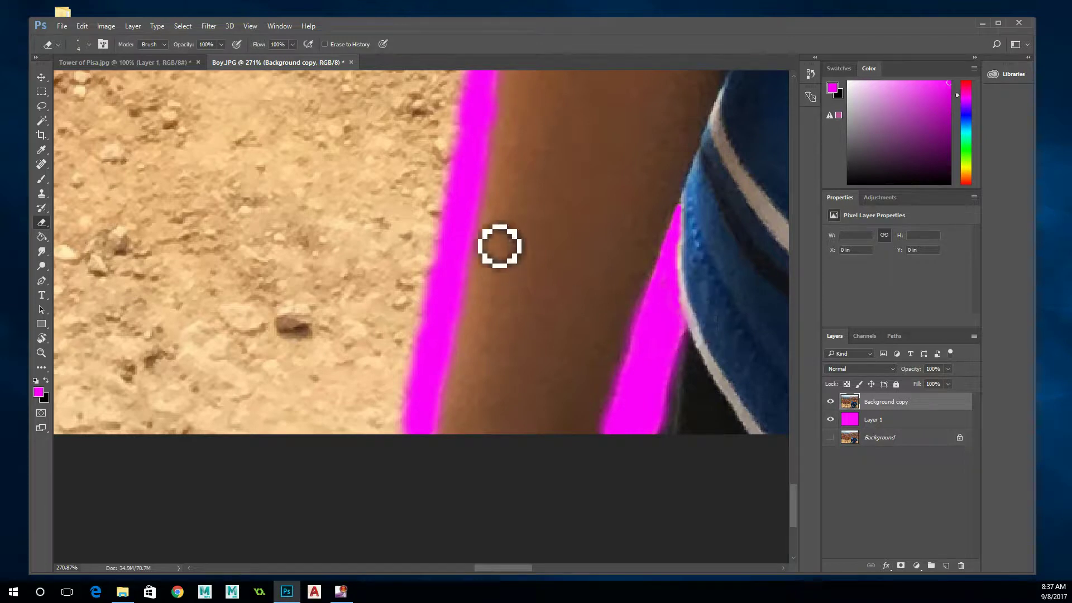
- Enlarge the eraser to 28 px and extend the erased strip of ground upward along the outer edge of the boy's arm
{"action": "right_click", "coordinate": [413, 223]}
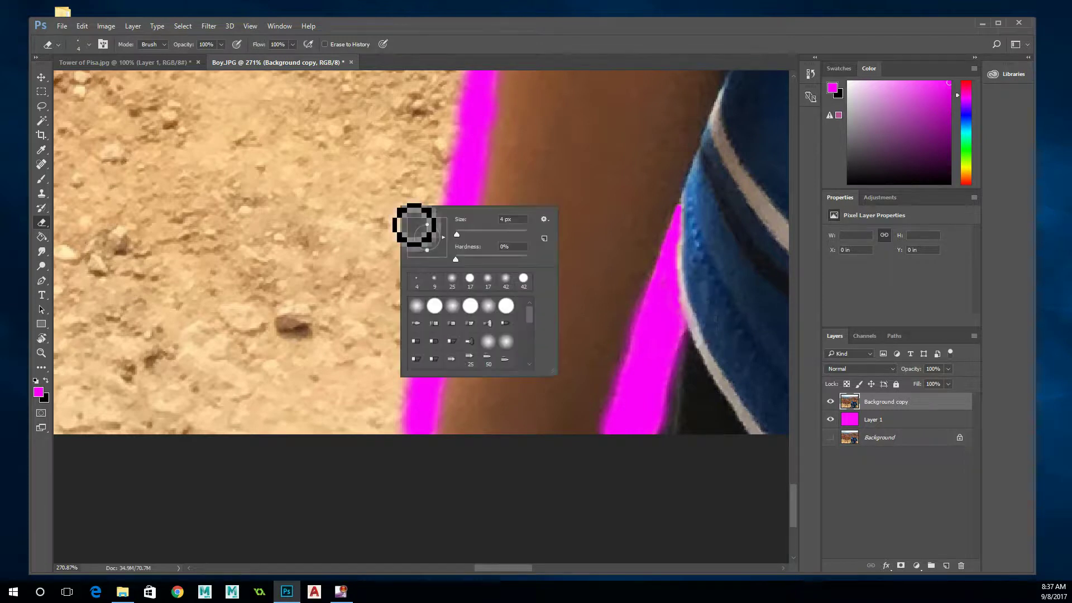
{"action": "left_click", "coordinate": [457, 234]}
{"action": "left_click_drag", "start_coordinate": [457, 236], "coordinate": [466, 239]}
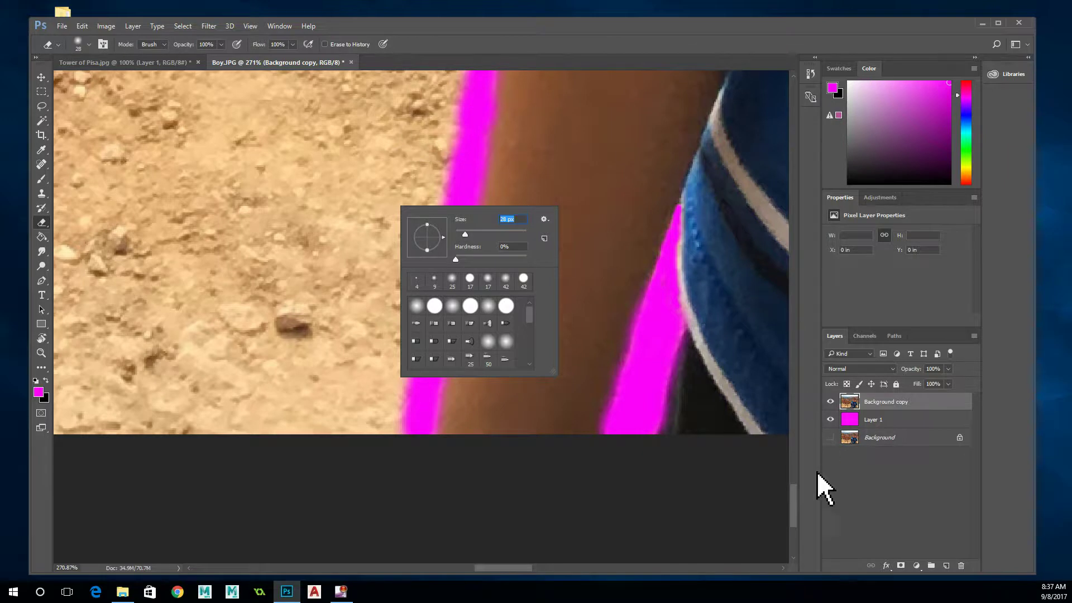
{"action": "left_click_drag", "start_coordinate": [798, 497], "coordinate": [794, 447]}
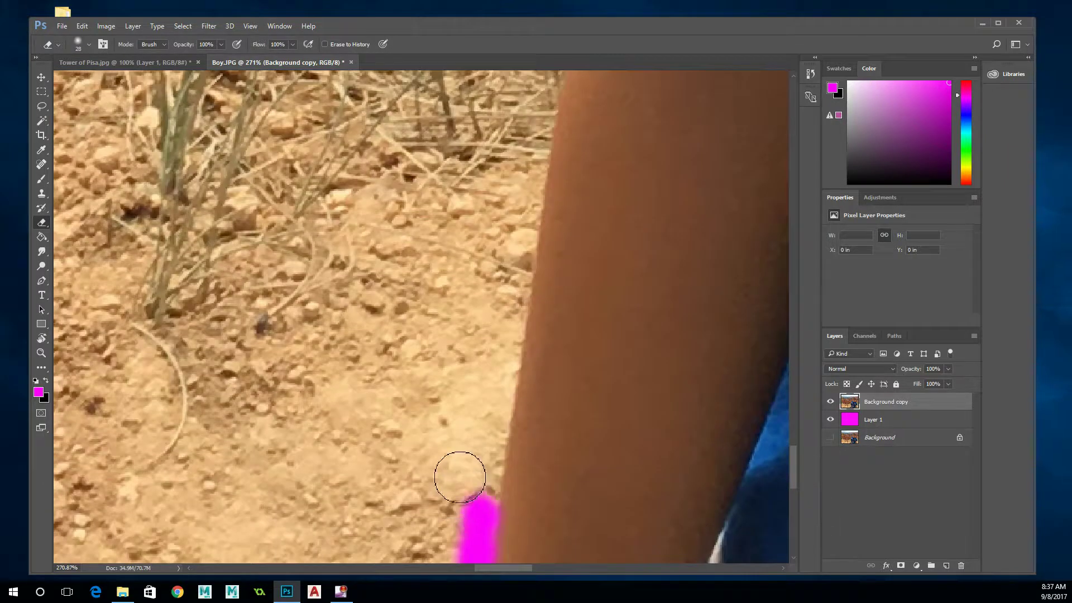
{"action": "mouse_move", "coordinate": [485, 306]}
{"action": "left_mouse_down"}
{"action": "mouse_move", "coordinate": [506, 340]}
{"action": "mouse_move", "coordinate": [475, 343]}
{"action": "mouse_move", "coordinate": [454, 455]}
{"action": "mouse_move", "coordinate": [464, 442]}
{"action": "left_mouse_up"}
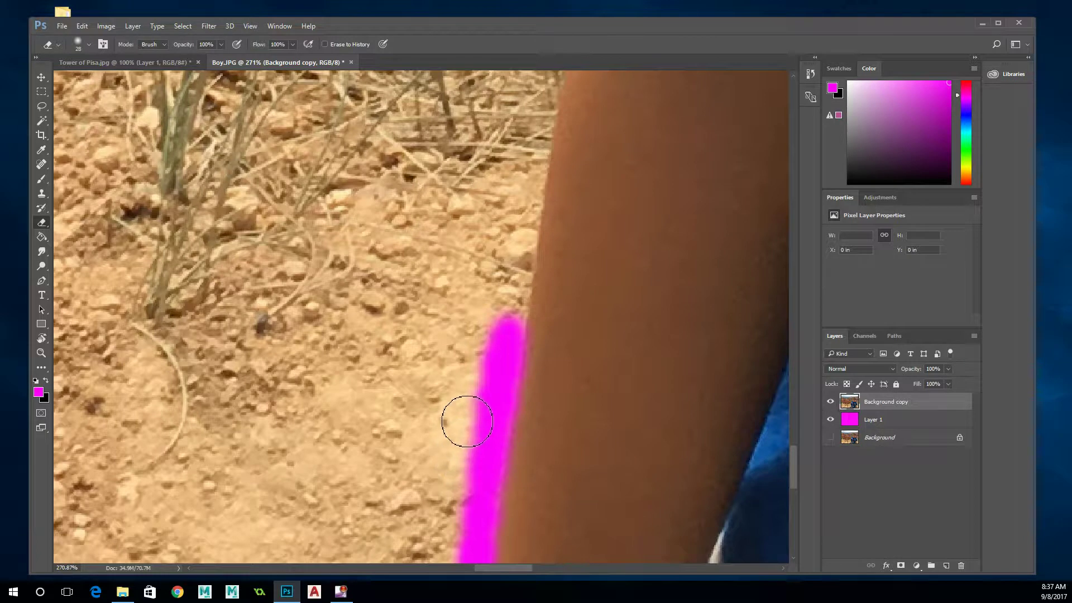
{"action": "left_click_drag", "start_coordinate": [493, 268], "coordinate": [481, 328]}
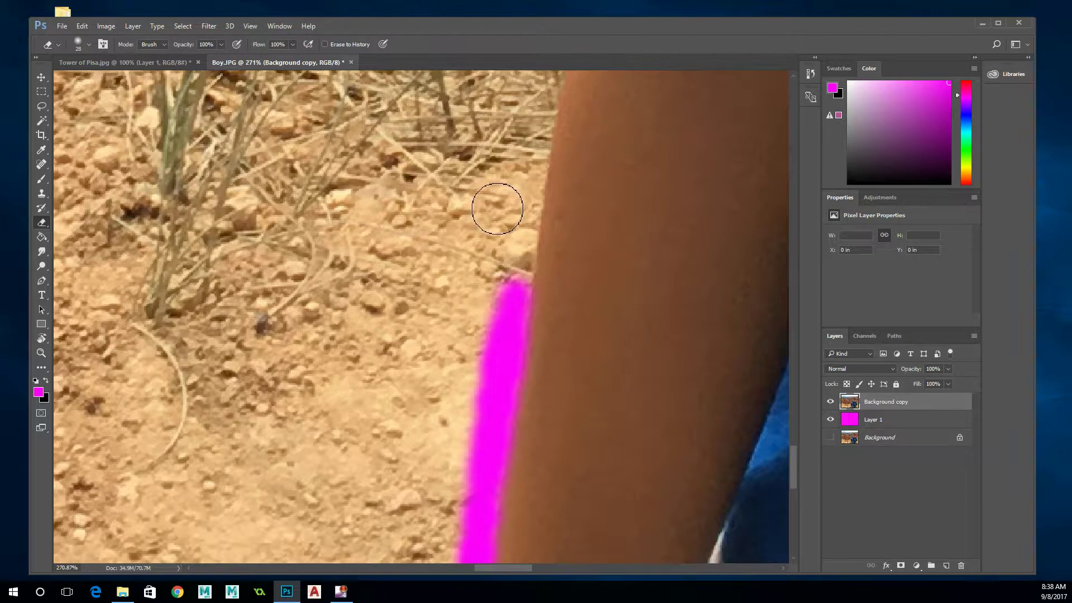
{"action": "mouse_move", "coordinate": [500, 208]}
{"action": "left_mouse_down"}
{"action": "mouse_move", "coordinate": [511, 237]}
{"action": "mouse_move", "coordinate": [489, 272]}
{"action": "left_mouse_up"}
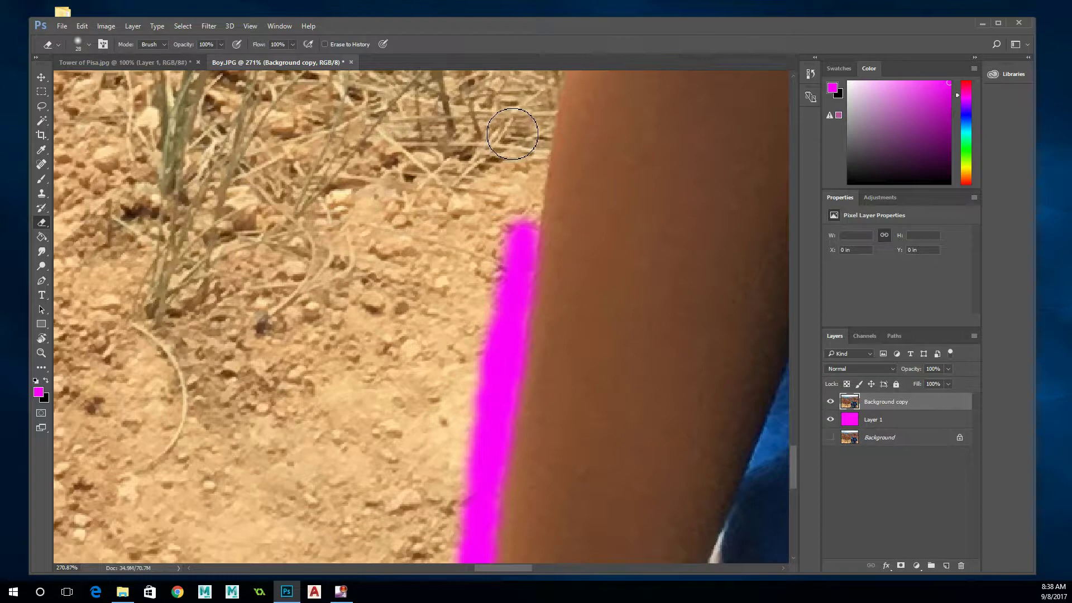
{"action": "left_click", "coordinate": [534, 160]}
{"action": "left_click_drag", "start_coordinate": [511, 146], "coordinate": [497, 225]}
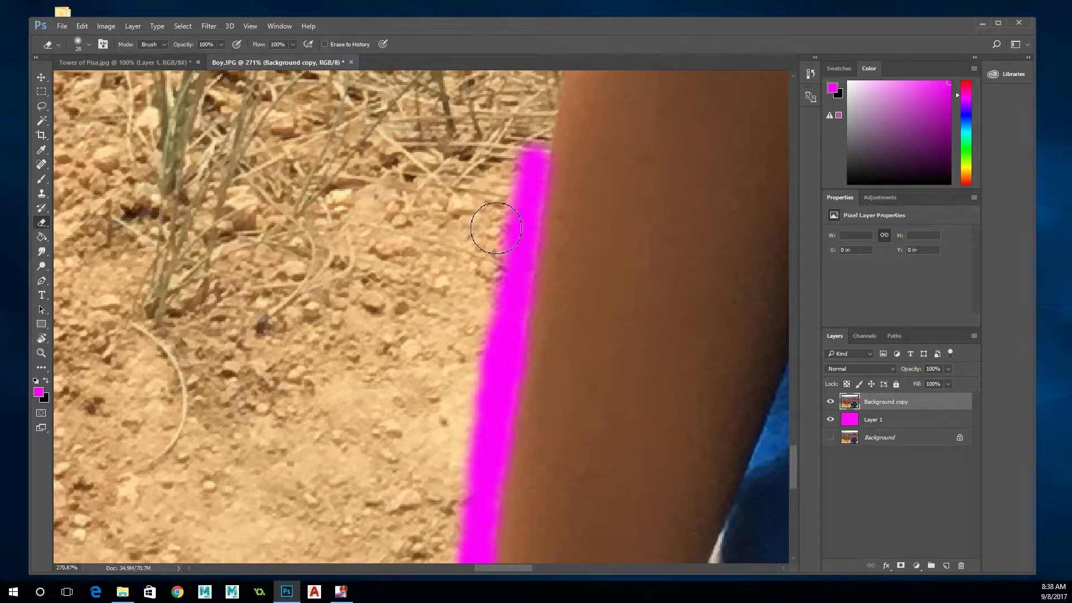
{"action": "left_click_drag", "start_coordinate": [511, 126], "coordinate": [520, 88]}
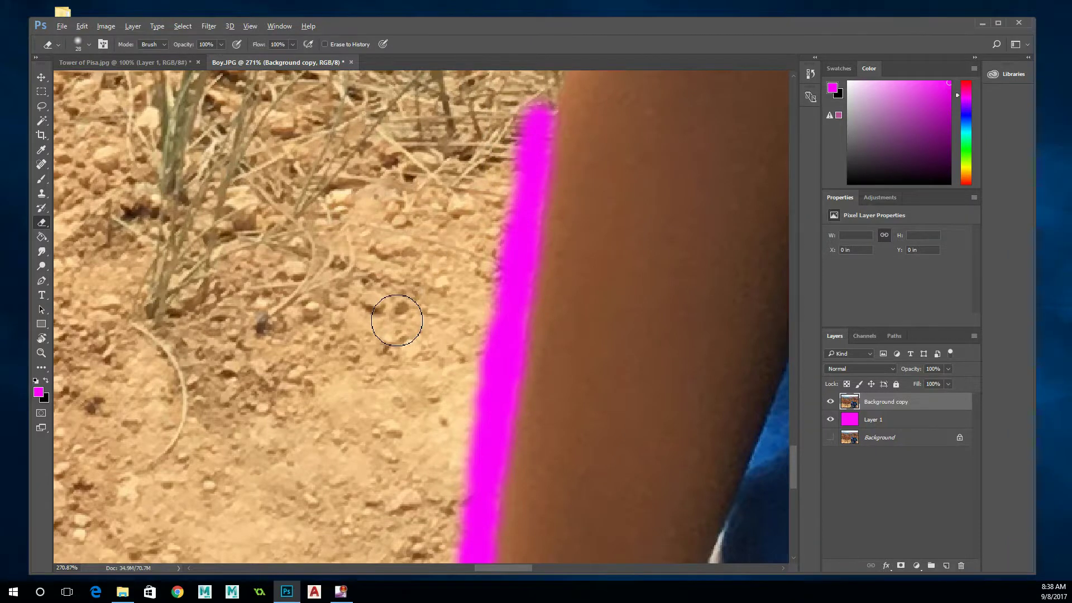
- Erase a strip of canyon background along the boy's hairline, from the temple up and over the top of his head
{"action": "scroll", "coordinate": [396, 320], "scroll_direction": "down", "scroll_amount": 8}
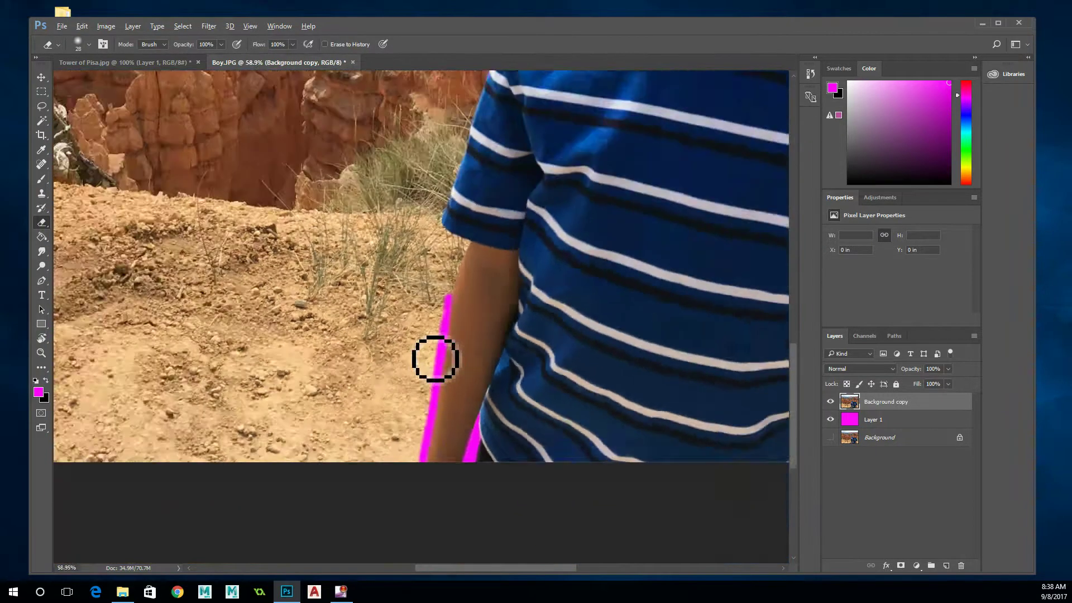
{"action": "scroll", "coordinate": [436, 359], "scroll_direction": "down", "scroll_amount": 3}
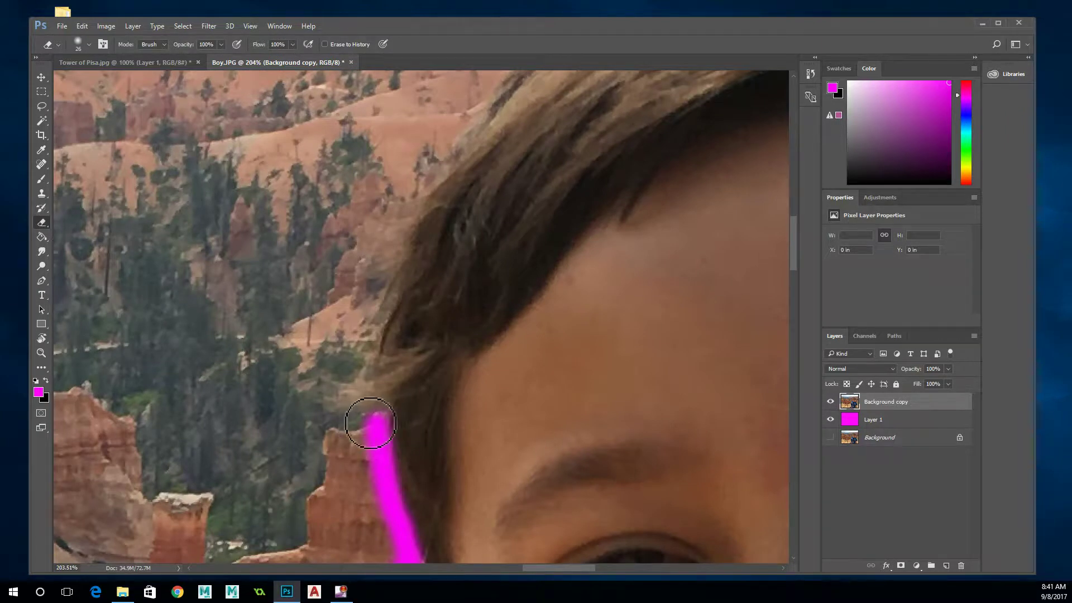
{"action": "mouse_move", "coordinate": [370, 413]}
{"action": "left_mouse_down"}
{"action": "mouse_move", "coordinate": [333, 425]}
{"action": "mouse_move", "coordinate": [324, 422]}
{"action": "mouse_move", "coordinate": [331, 411]}
{"action": "mouse_move", "coordinate": [278, 398]}
{"action": "mouse_move", "coordinate": [317, 379]}
{"action": "mouse_move", "coordinate": [313, 367]}
{"action": "mouse_move", "coordinate": [326, 358]}
{"action": "mouse_move", "coordinate": [340, 364]}
{"action": "mouse_move", "coordinate": [357, 325]}
{"action": "mouse_move", "coordinate": [368, 275]}
{"action": "mouse_move", "coordinate": [350, 268]}
{"action": "mouse_move", "coordinate": [360, 227]}
{"action": "mouse_move", "coordinate": [339, 214]}
{"action": "mouse_move", "coordinate": [348, 201]}
{"action": "mouse_move", "coordinate": [399, 199]}
{"action": "mouse_move", "coordinate": [408, 158]}
{"action": "mouse_move", "coordinate": [475, 108]}
{"action": "left_mouse_up"}
{"action": "scroll", "coordinate": [797, 254], "scroll_direction": "up", "scroll_amount": 3}
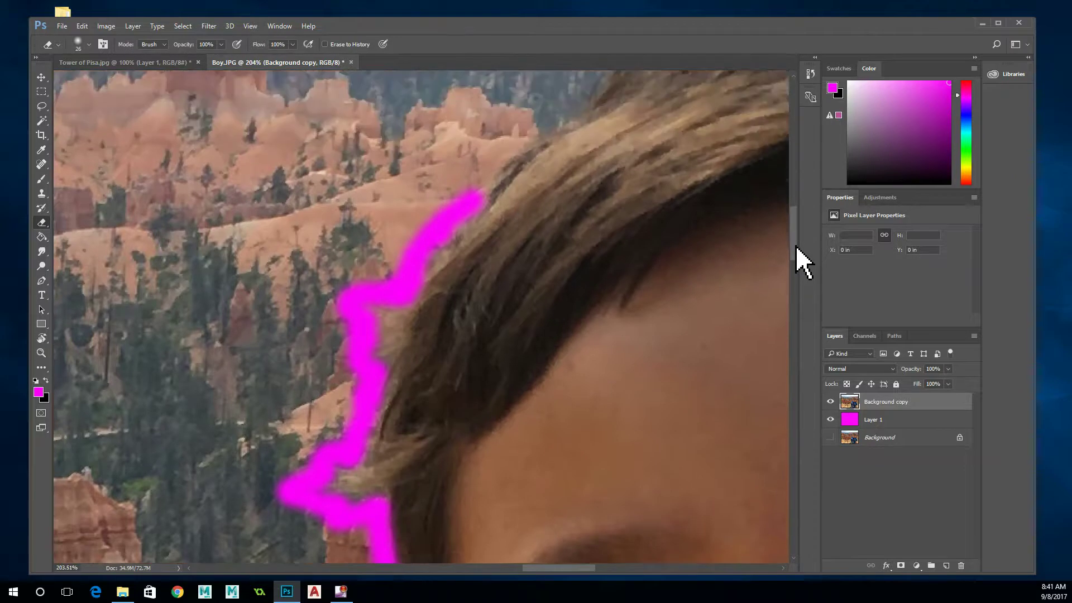
{"action": "mouse_move", "coordinate": [569, 133]}
{"action": "left_mouse_down"}
{"action": "mouse_move", "coordinate": [502, 171]}
{"action": "mouse_move", "coordinate": [475, 225]}
{"action": "left_mouse_up"}
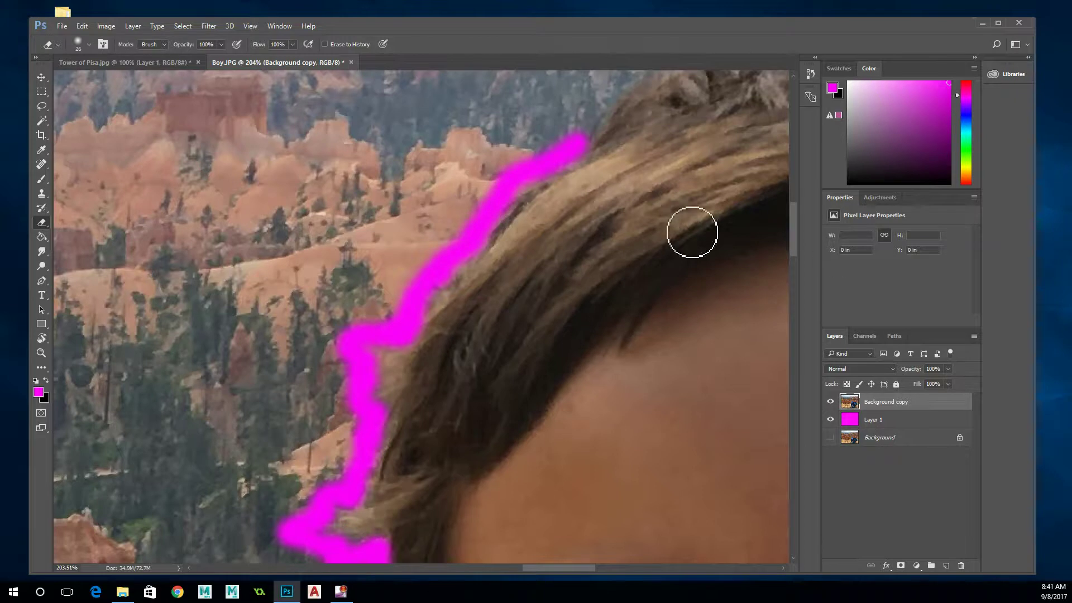
{"action": "scroll", "coordinate": [793, 240], "scroll_direction": "up", "scroll_amount": 4}
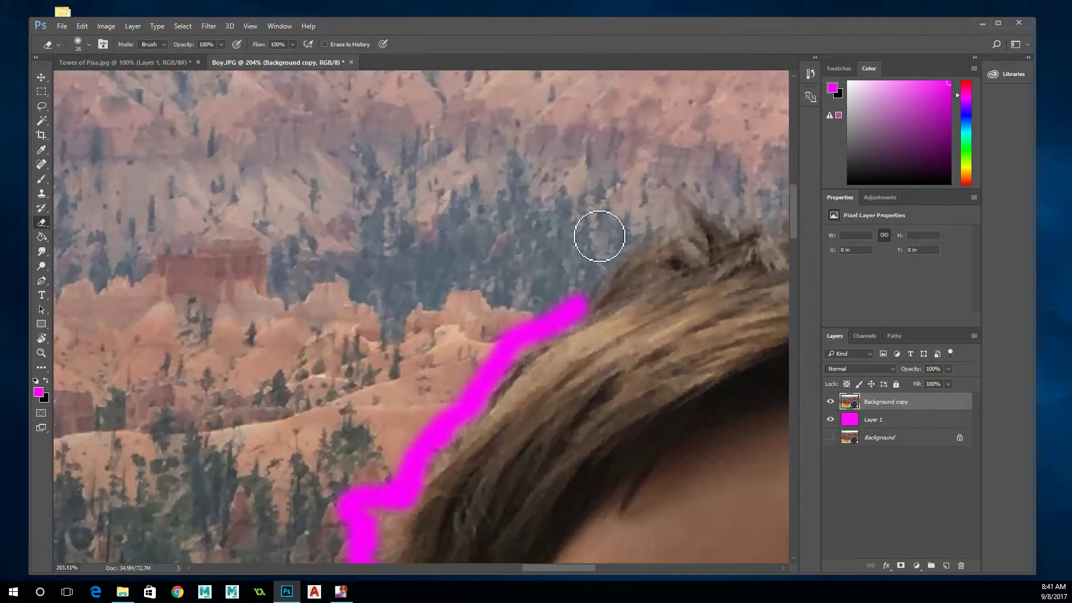
{"action": "mouse_move", "coordinate": [565, 292]}
{"action": "left_mouse_down"}
{"action": "mouse_move", "coordinate": [588, 255]}
{"action": "mouse_move", "coordinate": [587, 279]}
{"action": "mouse_move", "coordinate": [578, 287]}
{"action": "mouse_move", "coordinate": [610, 235]}
{"action": "mouse_move", "coordinate": [679, 213]}
{"action": "mouse_move", "coordinate": [653, 185]}
{"action": "mouse_move", "coordinate": [657, 169]}
{"action": "mouse_move", "coordinate": [692, 172]}
{"action": "mouse_move", "coordinate": [700, 181]}
{"action": "mouse_move", "coordinate": [689, 181]}
{"action": "mouse_move", "coordinate": [734, 216]}
{"action": "mouse_move", "coordinate": [734, 194]}
{"action": "mouse_move", "coordinate": [766, 211]}
{"action": "left_mouse_up"}
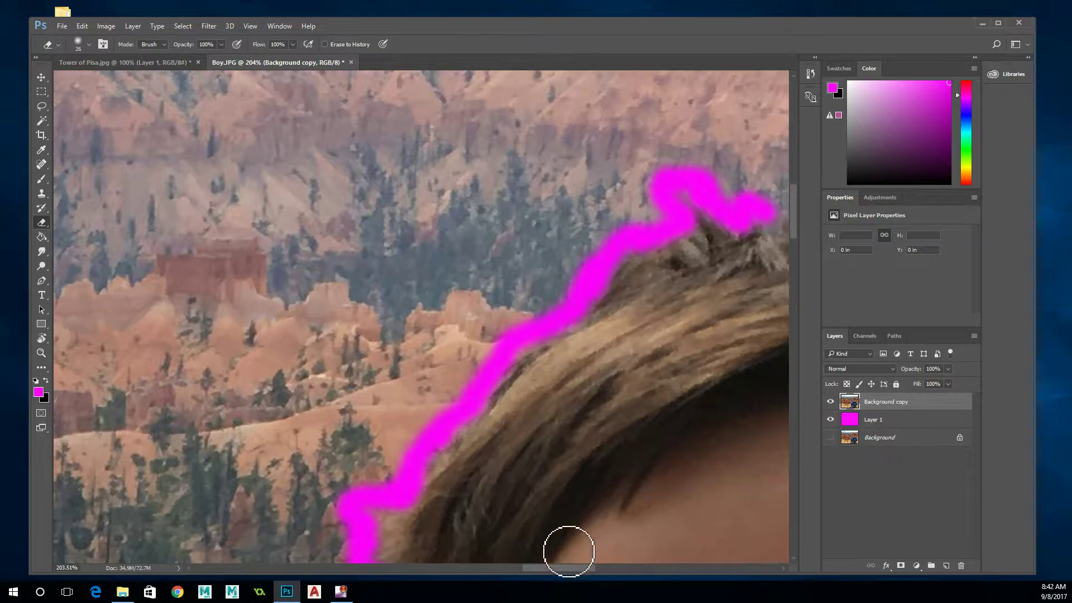
{"action": "left_click_drag", "start_coordinate": [575, 570], "coordinate": [621, 571]}
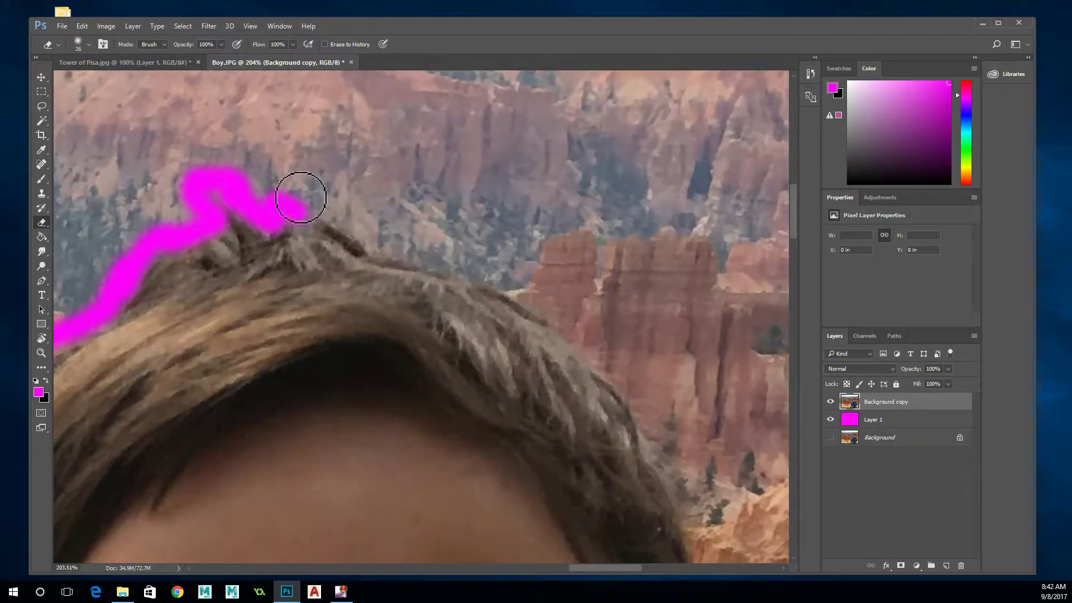
{"action": "mouse_move", "coordinate": [291, 193]}
{"action": "left_mouse_down"}
{"action": "mouse_move", "coordinate": [340, 207]}
{"action": "mouse_move", "coordinate": [380, 241]}
{"action": "mouse_move", "coordinate": [521, 288]}
{"action": "left_mouse_up"}
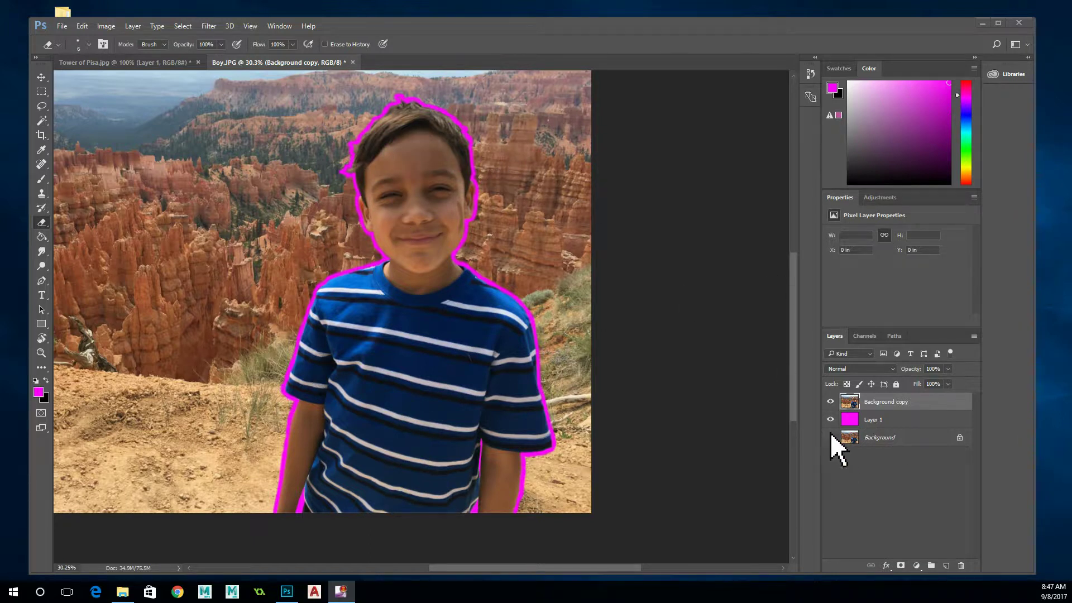
- Check the erased outline by hiding Background copy and Layer 1, showing Background copy alone over transparency, and showing Layer 1 again
{"action": "left_click", "coordinate": [830, 402]}
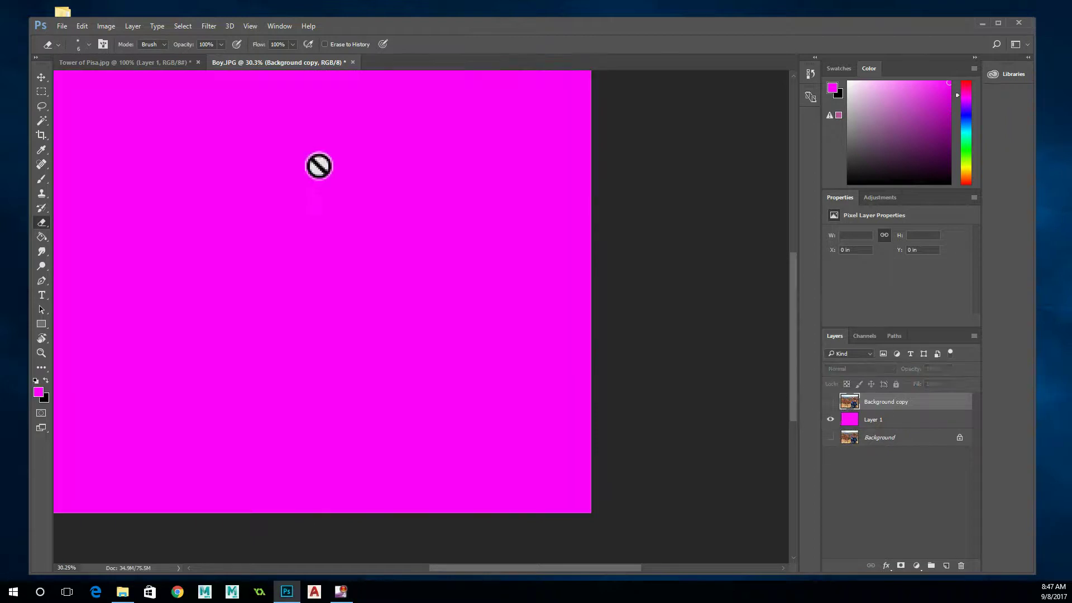
{"action": "left_click", "coordinate": [830, 403]}
{"action": "left_click", "coordinate": [830, 404]}
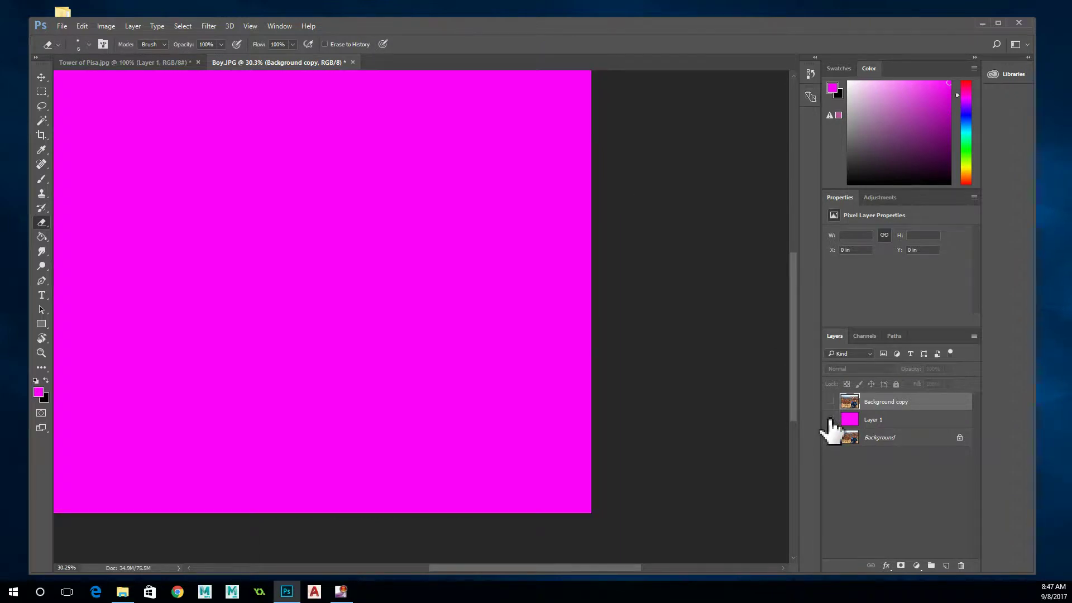
{"action": "left_click", "coordinate": [830, 419]}
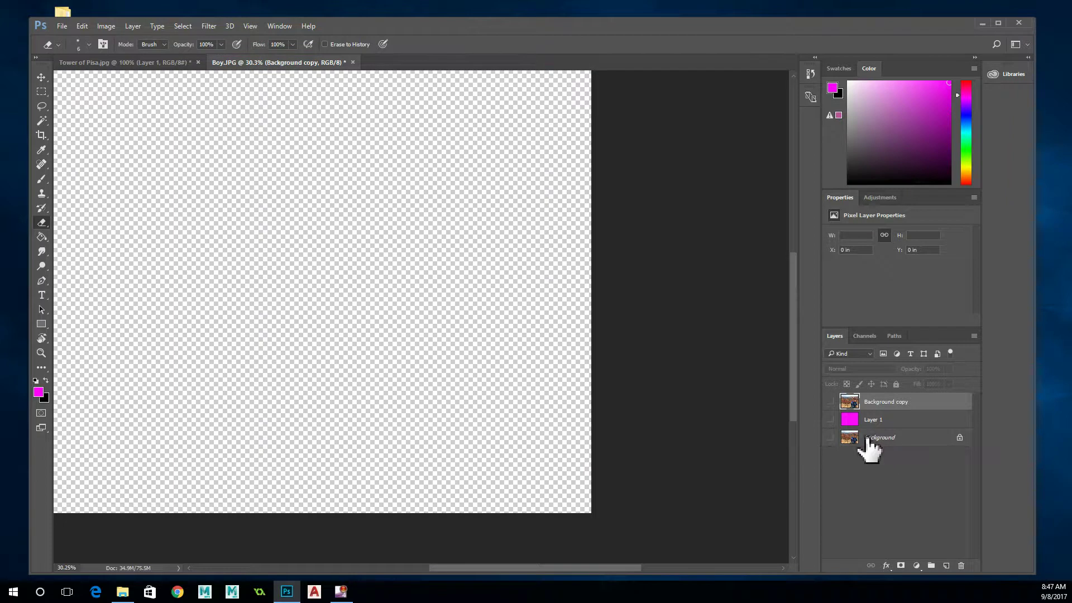
{"action": "left_click", "coordinate": [830, 402]}
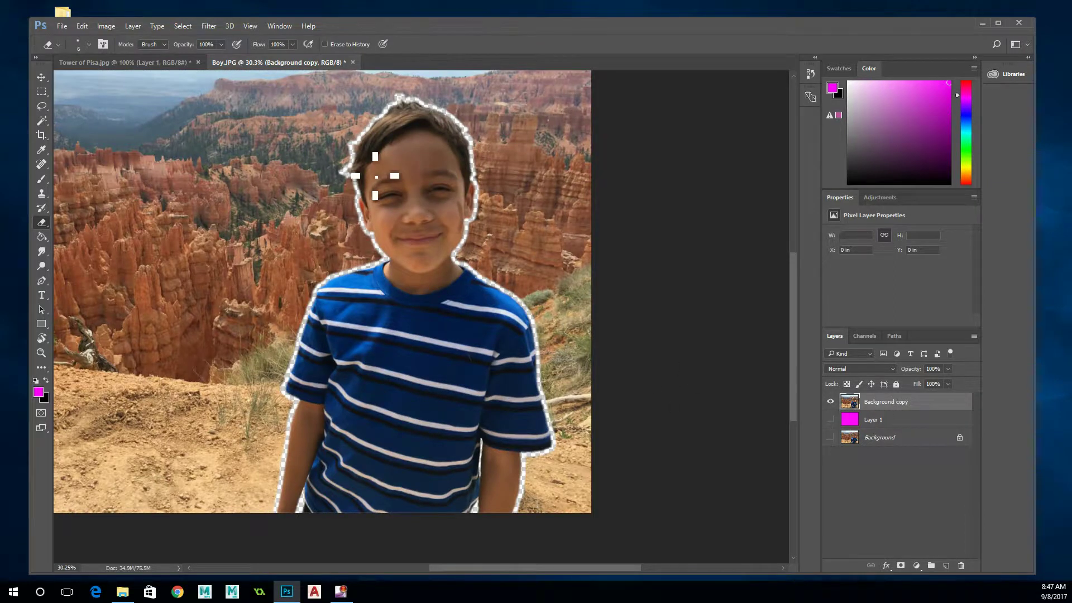
{"action": "scroll", "coordinate": [375, 175], "scroll_direction": "up", "scroll_amount": 2}
{"action": "scroll", "coordinate": [369, 216], "scroll_direction": "up", "scroll_amount": 2}
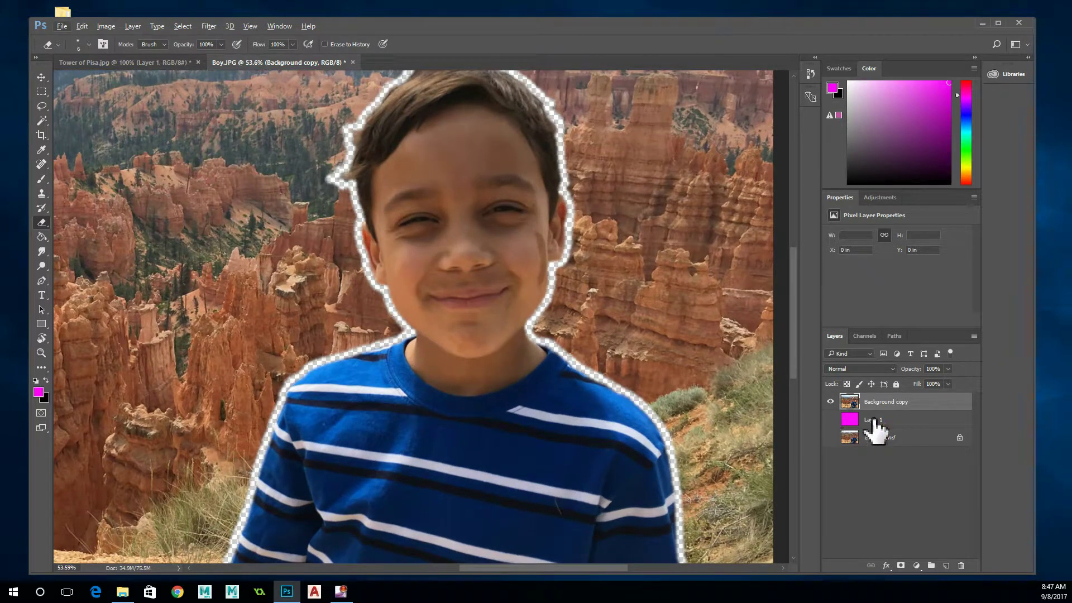
{"action": "left_click", "coordinate": [830, 420]}
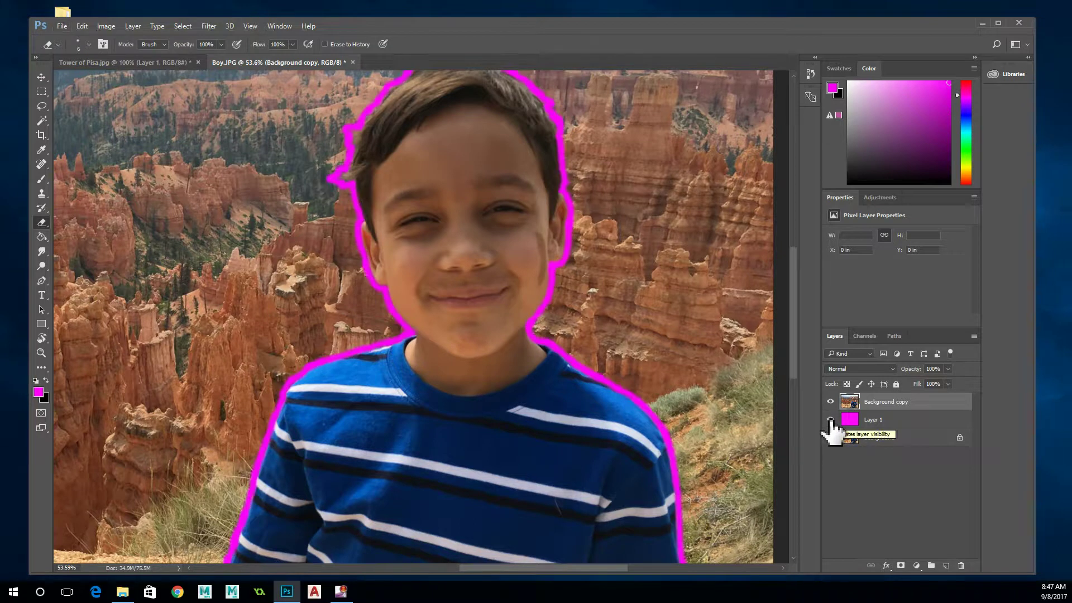
- Set the eraser to 25 px and erase a short patch of ground beside the boy's lower forearm on the picture's left side
{"action": "scroll", "coordinate": [797, 384], "scroll_direction": "down", "scroll_amount": 1}
{"action": "left_click_drag", "start_coordinate": [794, 373], "coordinate": [788, 454]}
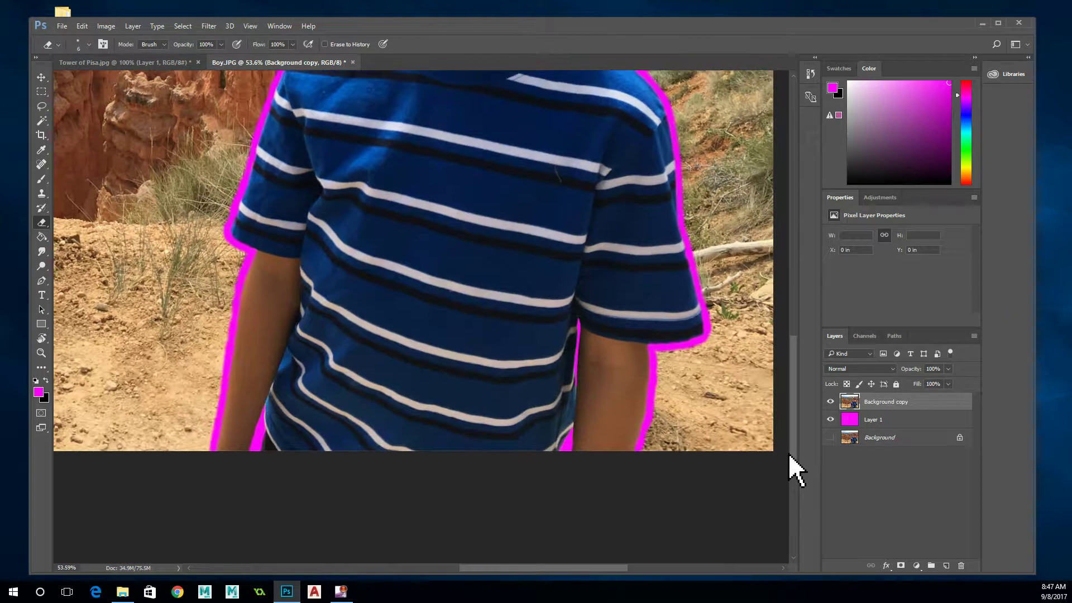
{"action": "scroll", "coordinate": [686, 525], "scroll_direction": "up", "scroll_amount": 1}
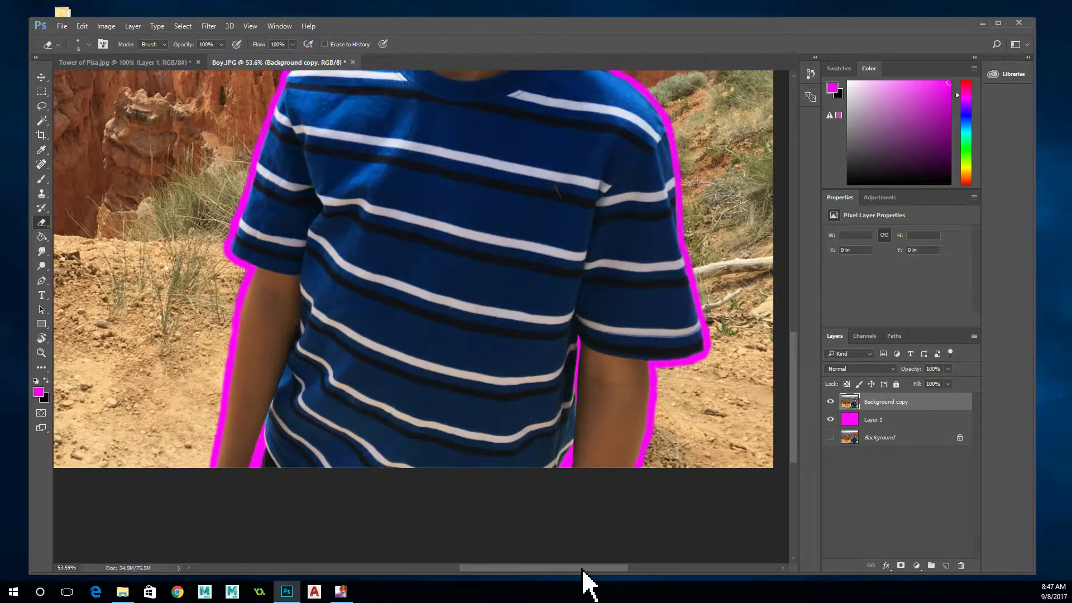
{"action": "left_click_drag", "start_coordinate": [583, 568], "coordinate": [499, 567]}
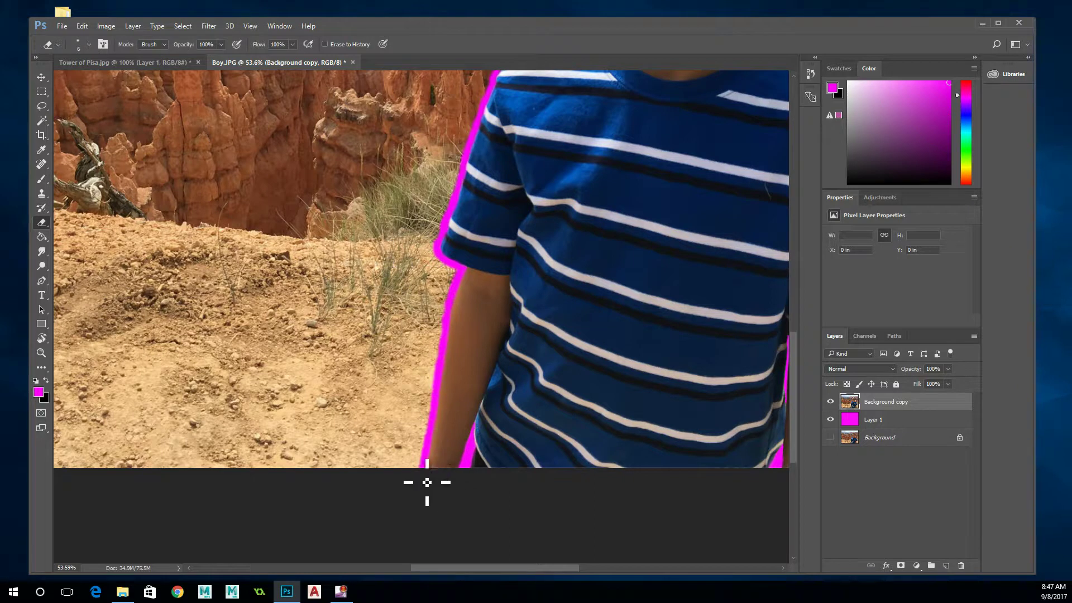
{"action": "scroll", "coordinate": [428, 482], "scroll_direction": "up", "scroll_amount": 4}
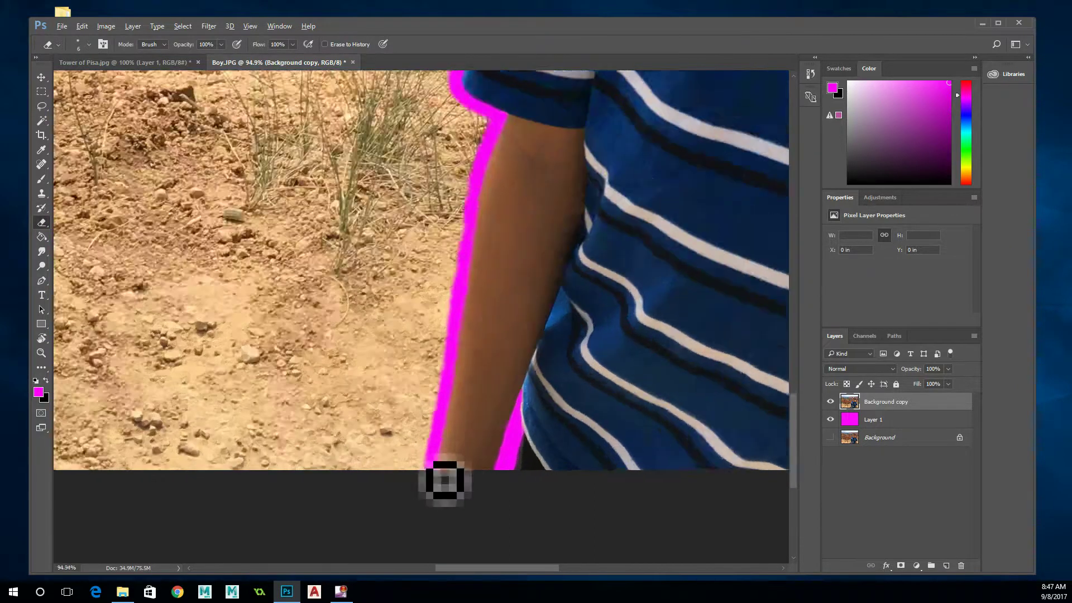
{"action": "scroll", "coordinate": [440, 475], "scroll_direction": "up", "scroll_amount": 1}
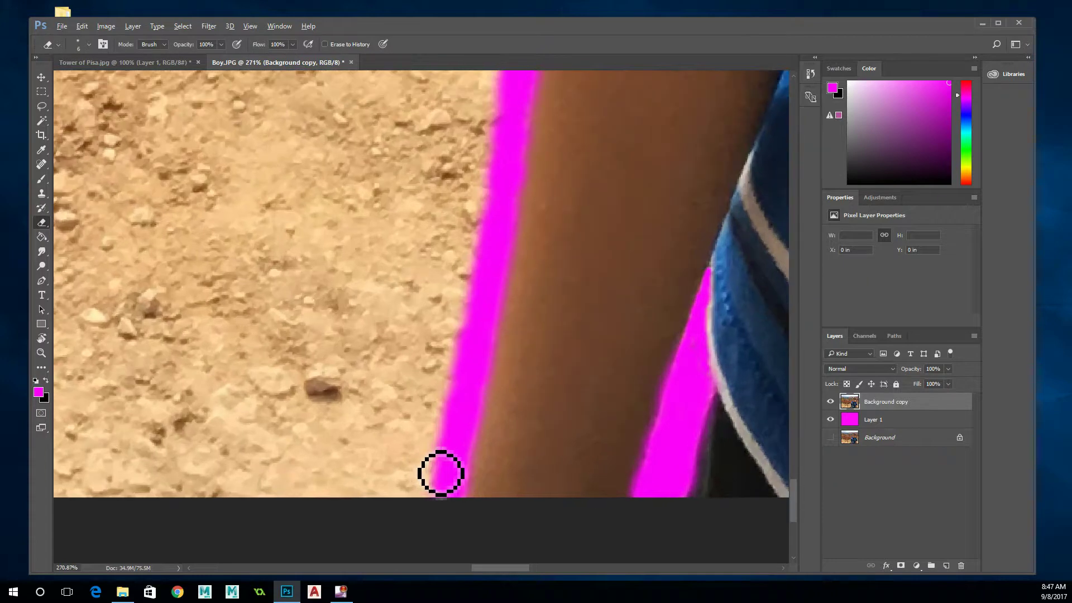
{"action": "right_click", "coordinate": [463, 386]}
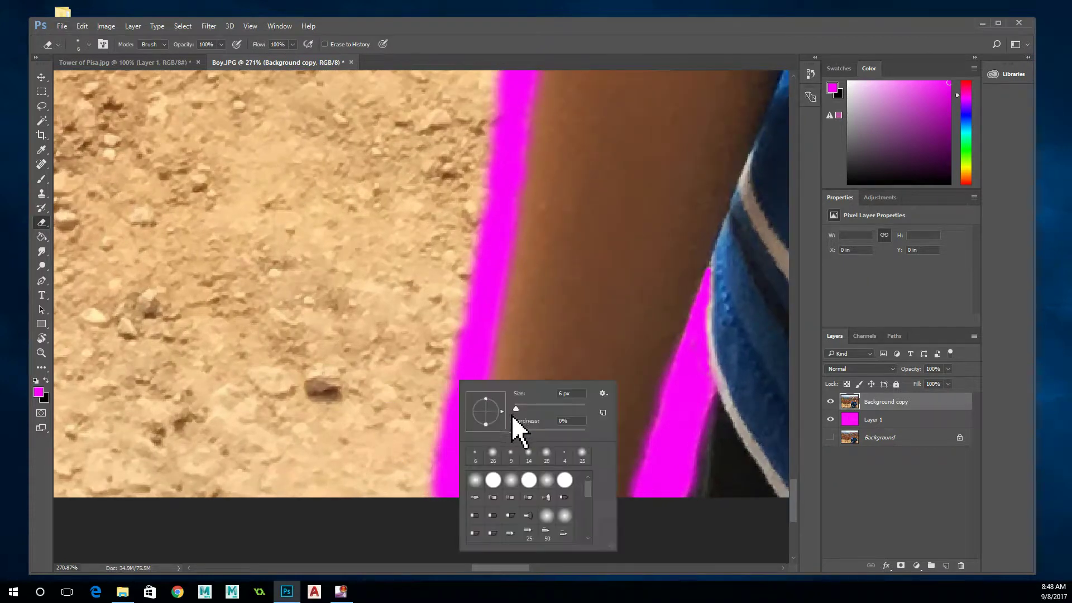
{"action": "left_click_drag", "start_coordinate": [517, 411], "coordinate": [522, 409]}
{"action": "mouse_move", "coordinate": [429, 313]}
{"action": "left_mouse_down"}
{"action": "mouse_move", "coordinate": [424, 397]}
{"action": "mouse_move", "coordinate": [417, 368]}
{"action": "left_mouse_up"}
- Set the eraser to 55 px with 100% hardness and stamp two hard-edged dots on the ground beside the forearm
{"action": "right_click", "coordinate": [402, 306]}
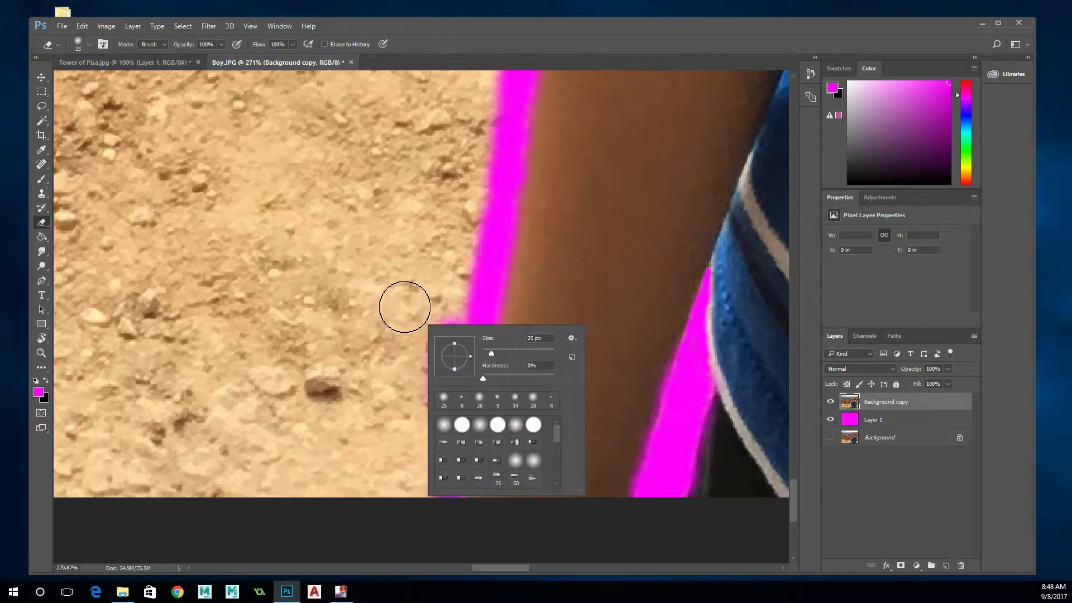
{"action": "left_click", "coordinate": [491, 354]}
{"action": "left_click_drag", "start_coordinate": [503, 356], "coordinate": [501, 358]}
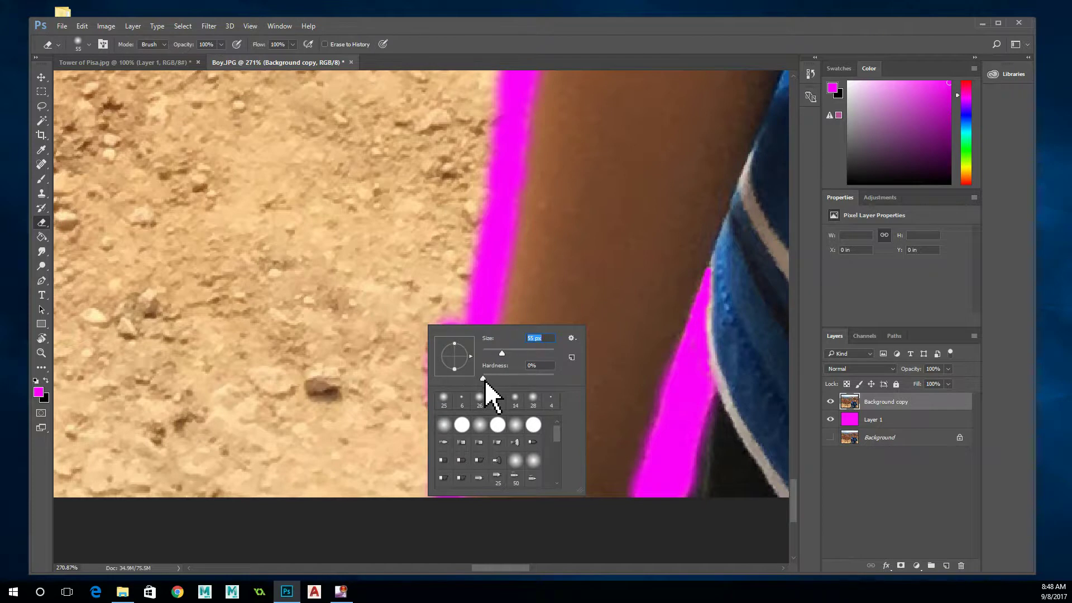
{"action": "left_click_drag", "start_coordinate": [483, 378], "coordinate": [538, 378]}
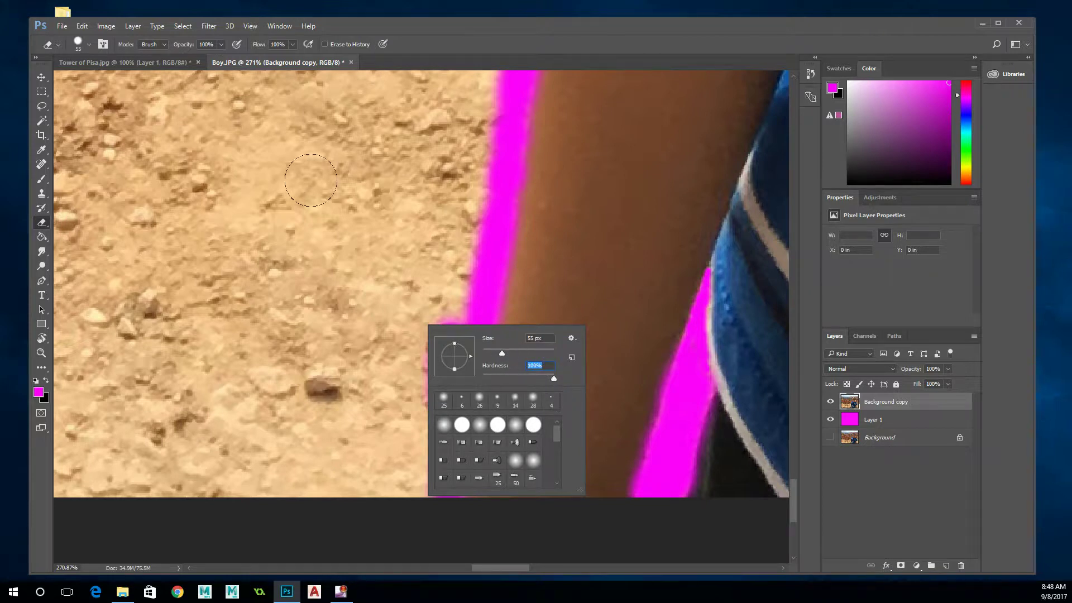
{"action": "left_click", "coordinate": [410, 280]}
{"action": "left_click", "coordinate": [295, 263]}
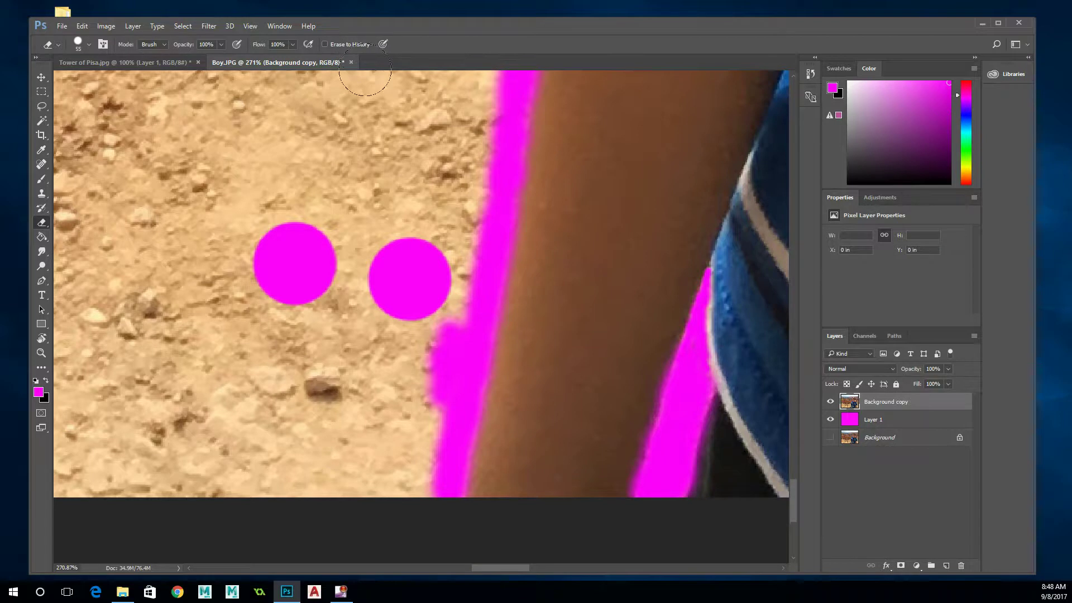
- Widen the erased strip along the outer edge of that forearm, from the picture's bottom edge up to the sleeve
{"action": "left_click_drag", "start_coordinate": [463, 161], "coordinate": [391, 488]}
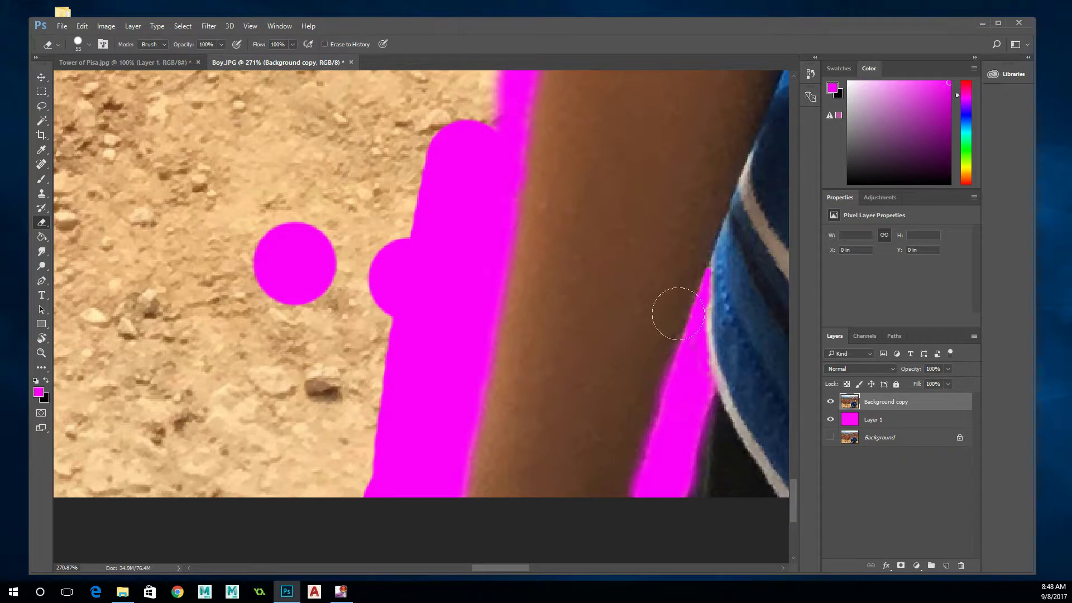
{"action": "mouse_move", "coordinate": [795, 503]}
{"action": "left_mouse_down"}
{"action": "mouse_move", "coordinate": [802, 462]}
{"action": "mouse_move", "coordinate": [795, 485]}
{"action": "left_mouse_up"}
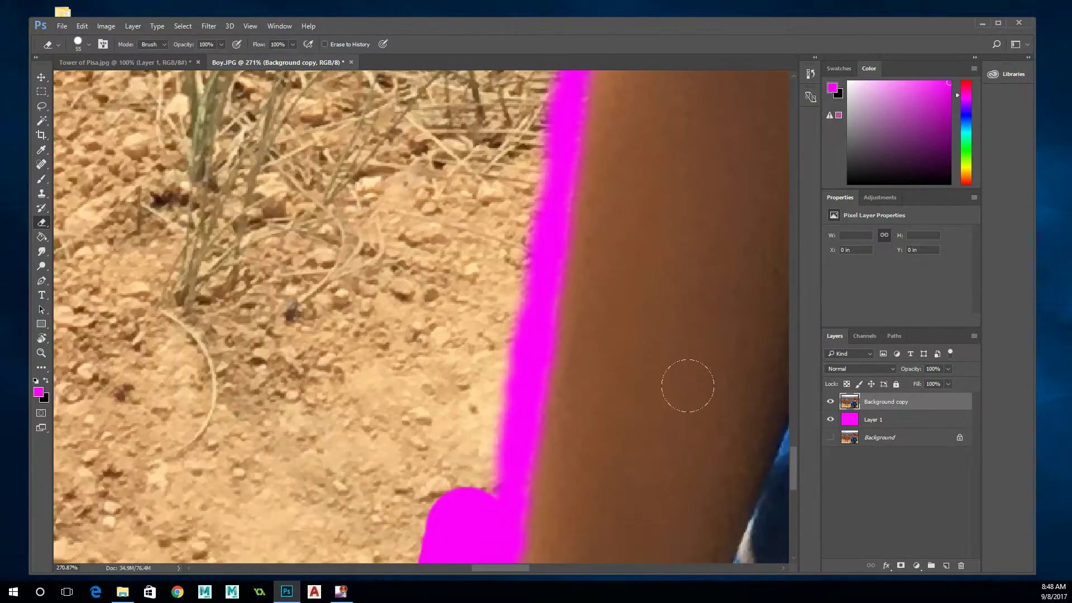
{"action": "scroll", "coordinate": [280, 283], "scroll_direction": "down", "scroll_amount": 5}
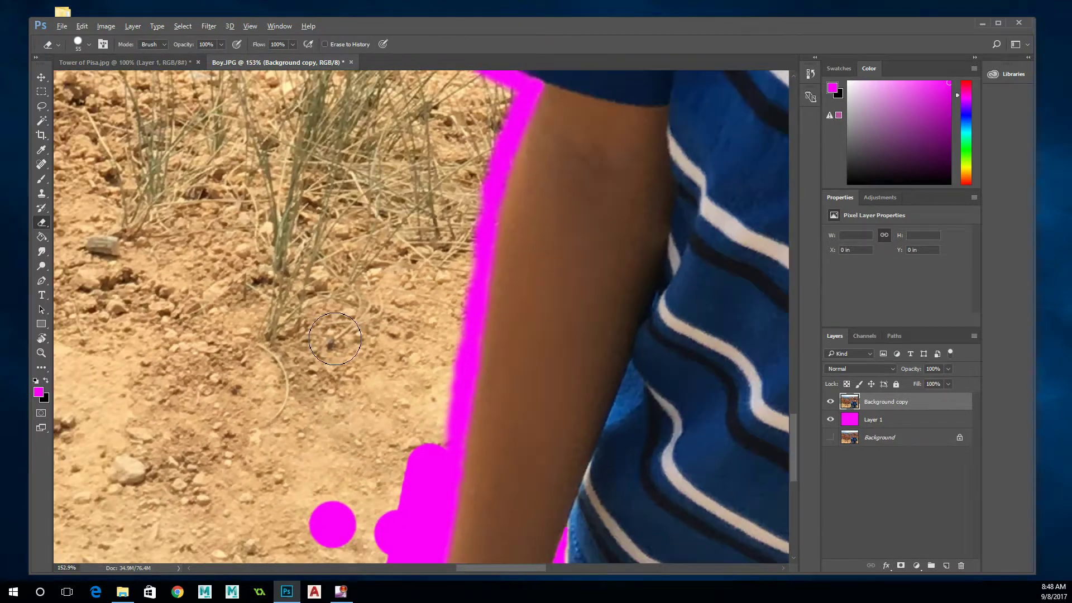
{"action": "left_click_drag", "start_coordinate": [469, 188], "coordinate": [464, 256]}
{"action": "mouse_move", "coordinate": [414, 230]}
{"action": "left_mouse_down"}
{"action": "mouse_move", "coordinate": [389, 424]}
{"action": "mouse_move", "coordinate": [386, 381]}
{"action": "left_mouse_up"}
{"action": "mouse_move", "coordinate": [472, 83]}
{"action": "left_mouse_down"}
{"action": "mouse_move", "coordinate": [446, 134]}
{"action": "mouse_move", "coordinate": [427, 93]}
{"action": "left_mouse_up"}
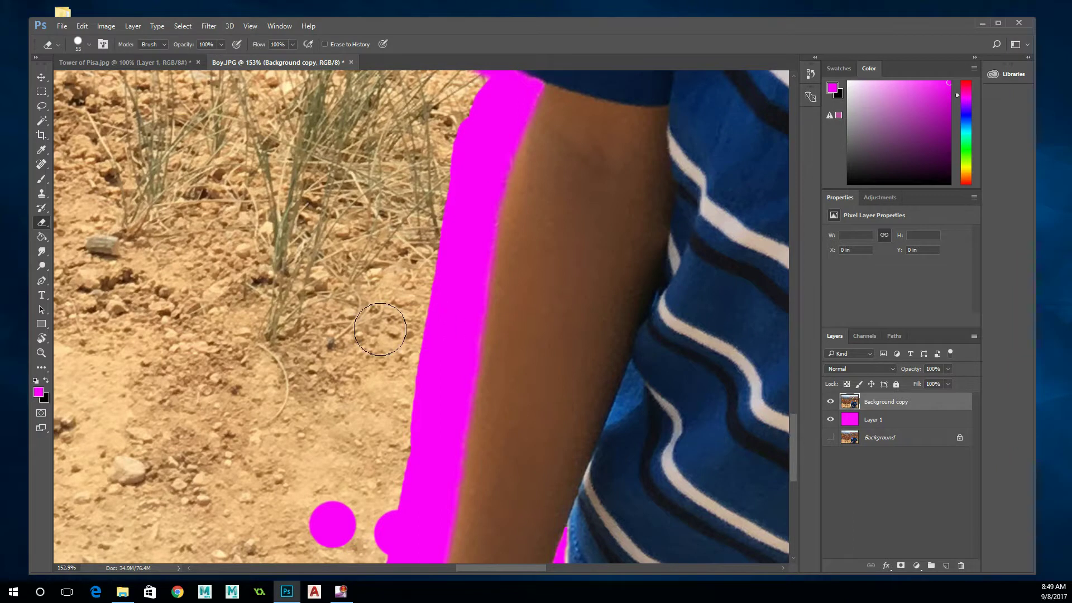
{"action": "scroll", "coordinate": [386, 335], "scroll_direction": "down", "scroll_amount": 6}
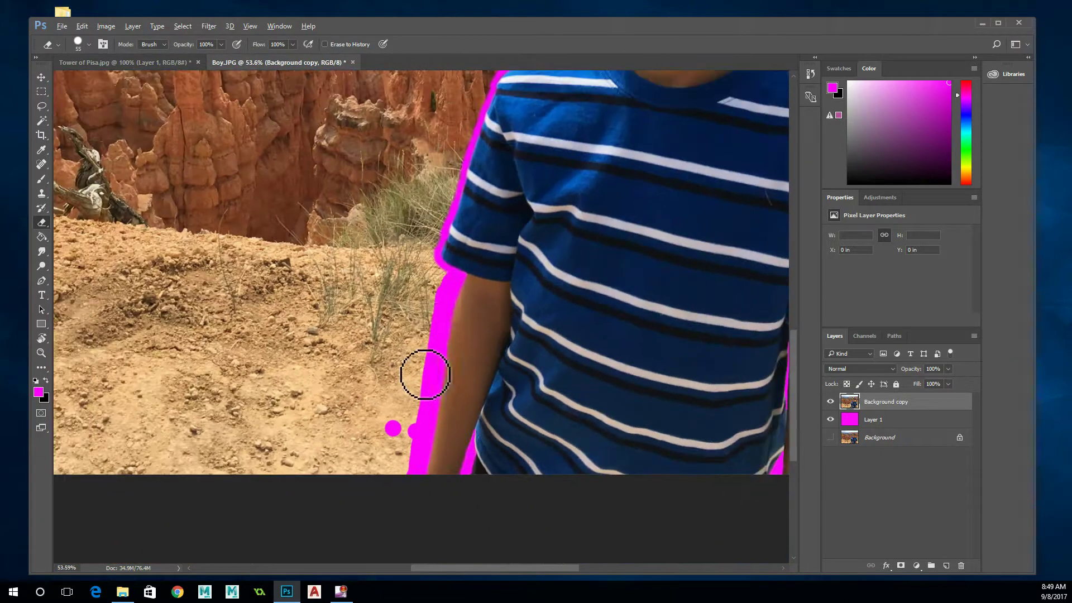
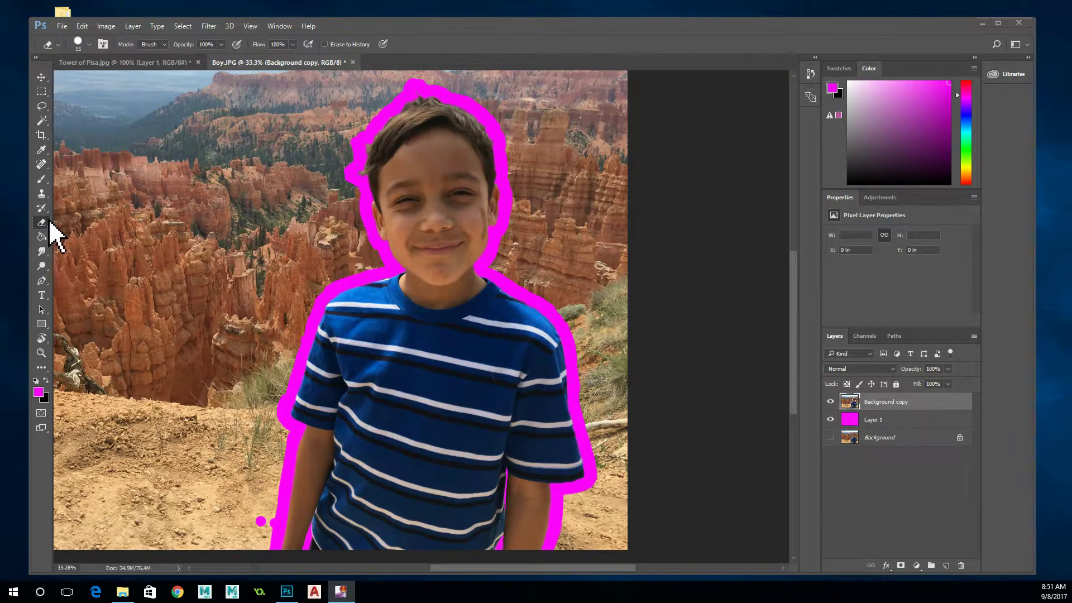
- Enlarge the eraser to 158 px and widen the erased band from the neck over the head and down the picture's left side of the body
{"action": "right_click", "coordinate": [246, 241]}
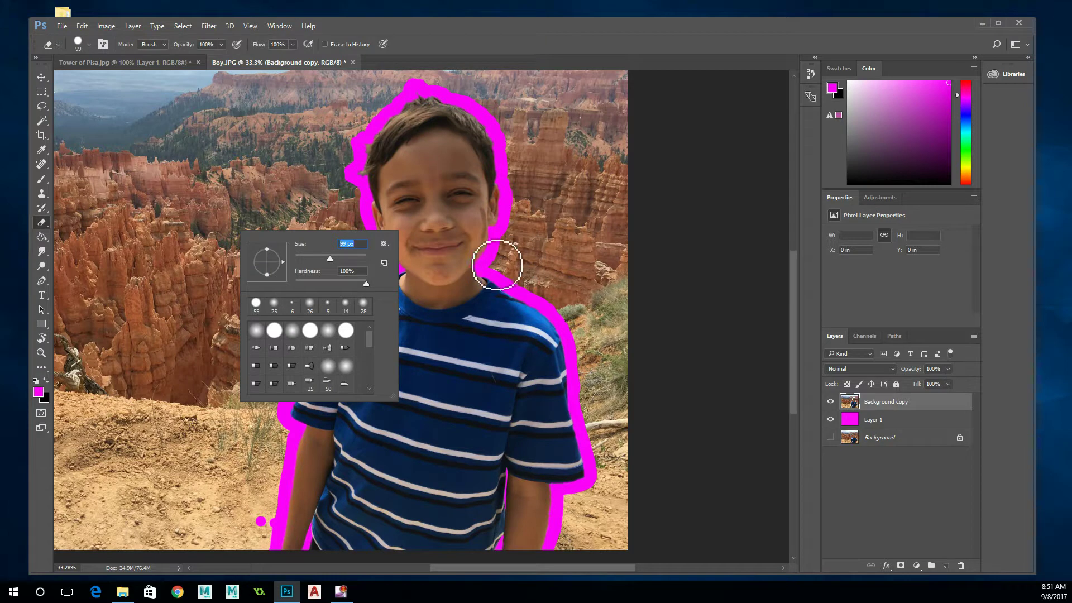
{"action": "left_click_drag", "start_coordinate": [331, 260], "coordinate": [336, 259]}
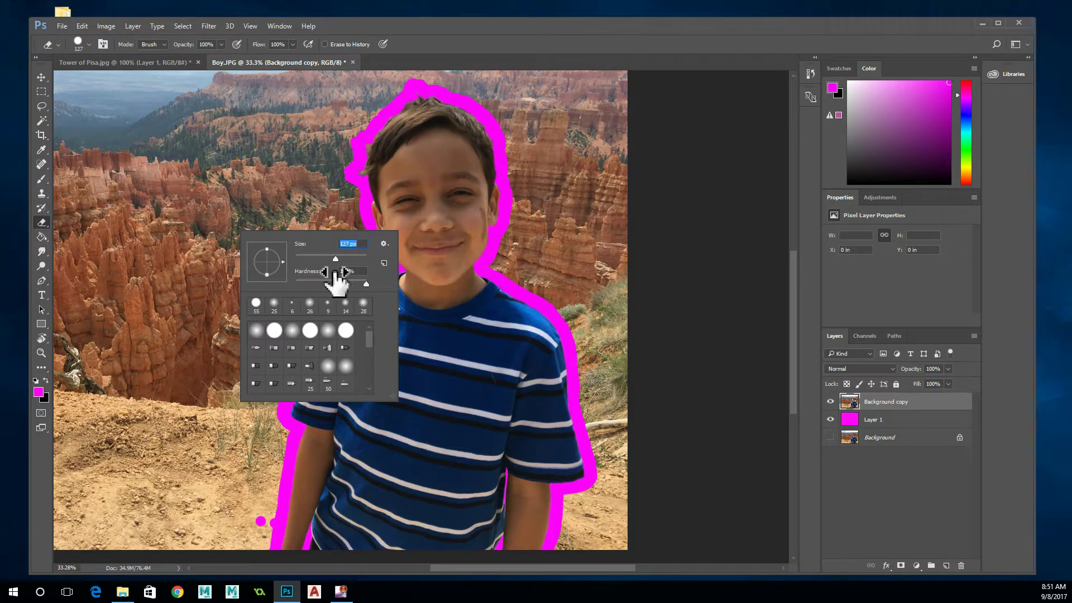
{"action": "left_click_drag", "start_coordinate": [337, 259], "coordinate": [341, 259]}
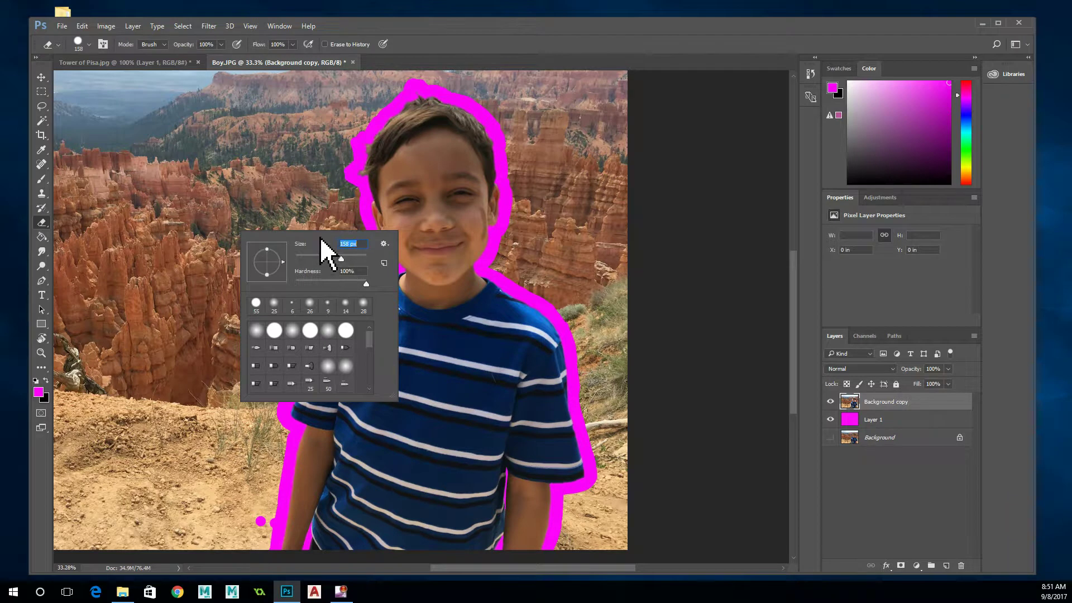
{"action": "left_click", "coordinate": [485, 246]}
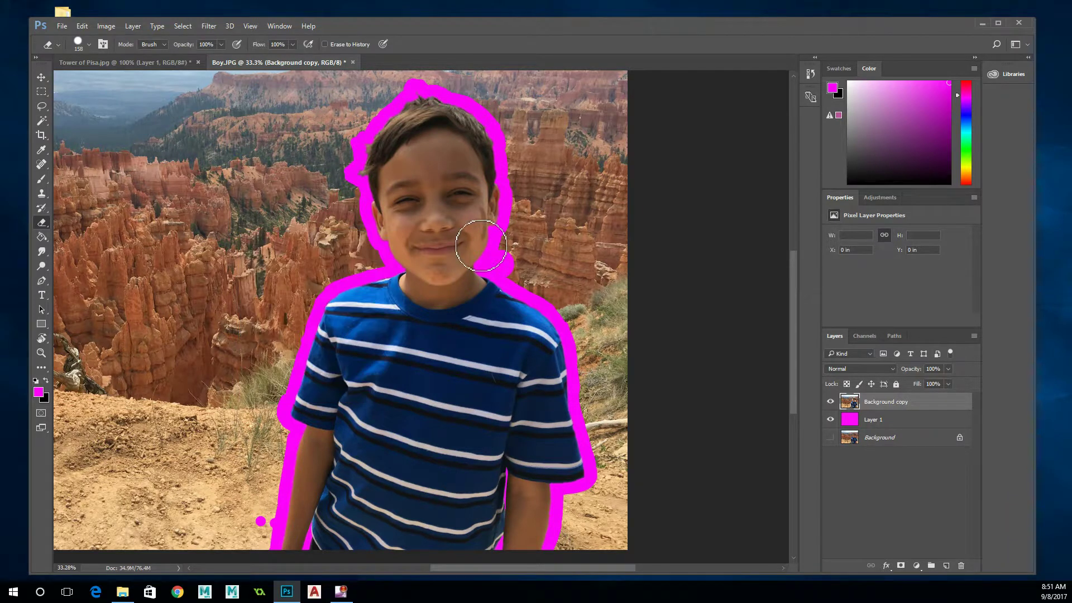
{"action": "mouse_move", "coordinate": [491, 221]}
{"action": "left_mouse_down"}
{"action": "mouse_move", "coordinate": [502, 166]}
{"action": "mouse_move", "coordinate": [486, 92]}
{"action": "mouse_move", "coordinate": [427, 61]}
{"action": "mouse_move", "coordinate": [377, 60]}
{"action": "mouse_move", "coordinate": [322, 128]}
{"action": "mouse_move", "coordinate": [317, 161]}
{"action": "mouse_move", "coordinate": [358, 245]}
{"action": "mouse_move", "coordinate": [304, 257]}
{"action": "mouse_move", "coordinate": [282, 292]}
{"action": "mouse_move", "coordinate": [251, 390]}
{"action": "mouse_move", "coordinate": [264, 422]}
{"action": "mouse_move", "coordinate": [244, 547]}
{"action": "left_mouse_up"}
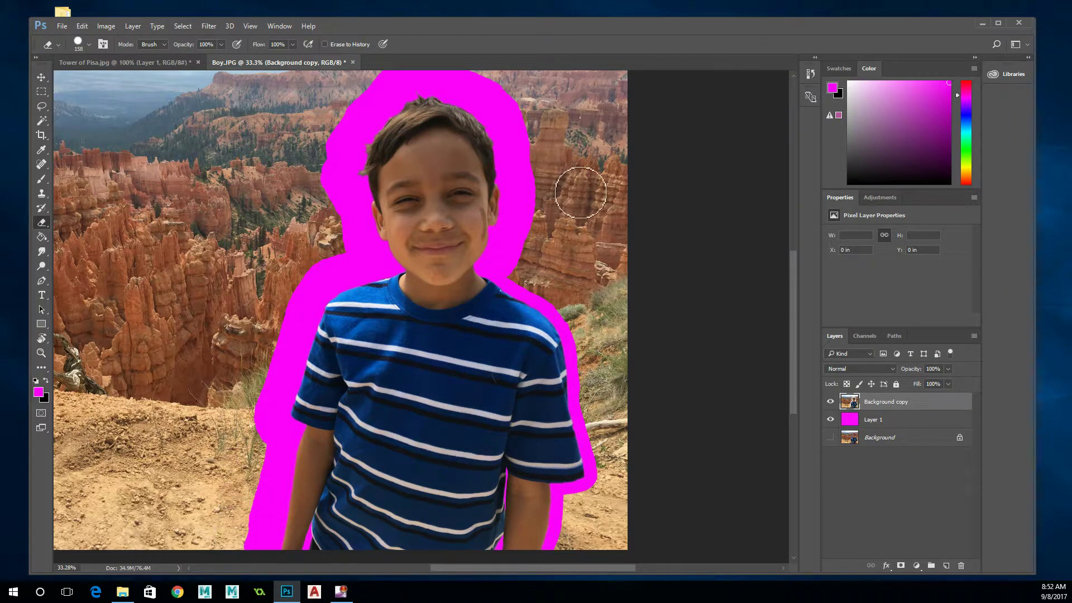
- Undo the first stroke over the other shoulder and widen the erased band from the neck down that arm to the picture's bottom edge
{"action": "mouse_move", "coordinate": [527, 231]}
{"action": "left_mouse_down"}
{"action": "mouse_move", "coordinate": [494, 251]}
{"action": "mouse_move", "coordinate": [575, 368]}
{"action": "left_mouse_up"}
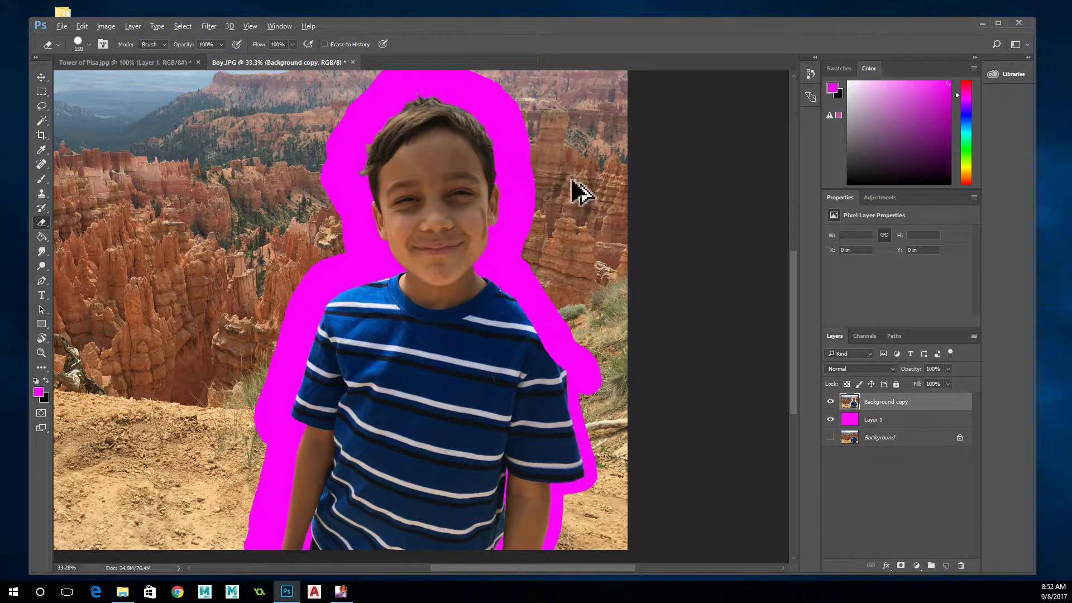
{"action": "key", "text": "ctrl+z"}
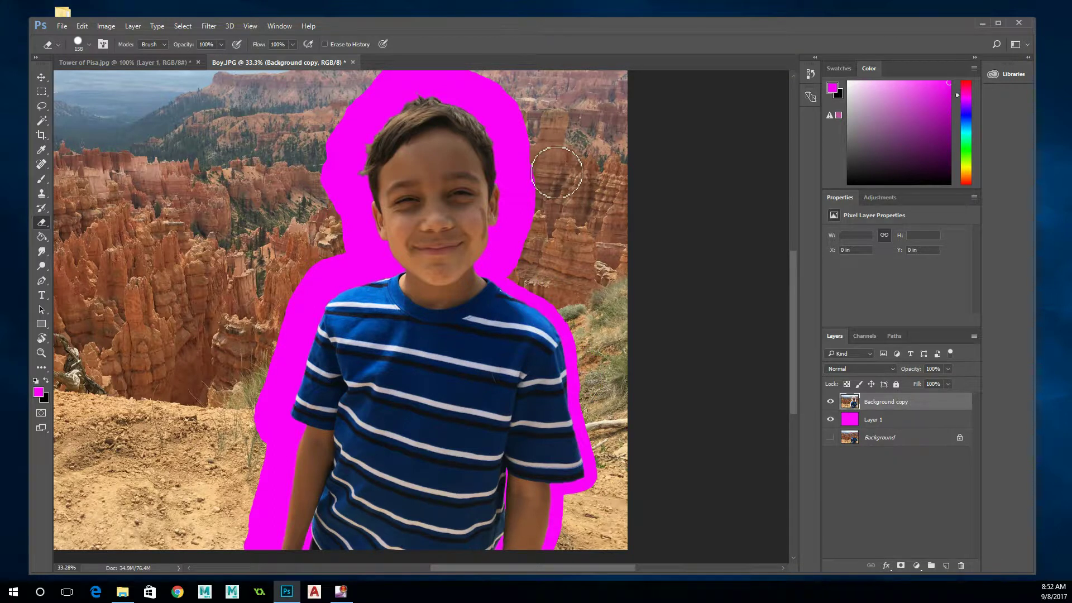
{"action": "mouse_move", "coordinate": [510, 251]}
{"action": "left_mouse_down"}
{"action": "mouse_move", "coordinate": [494, 255]}
{"action": "mouse_move", "coordinate": [561, 309]}
{"action": "mouse_move", "coordinate": [587, 473]}
{"action": "mouse_move", "coordinate": [550, 485]}
{"action": "mouse_move", "coordinate": [555, 511]}
{"action": "mouse_move", "coordinate": [540, 539]}
{"action": "left_mouse_up"}
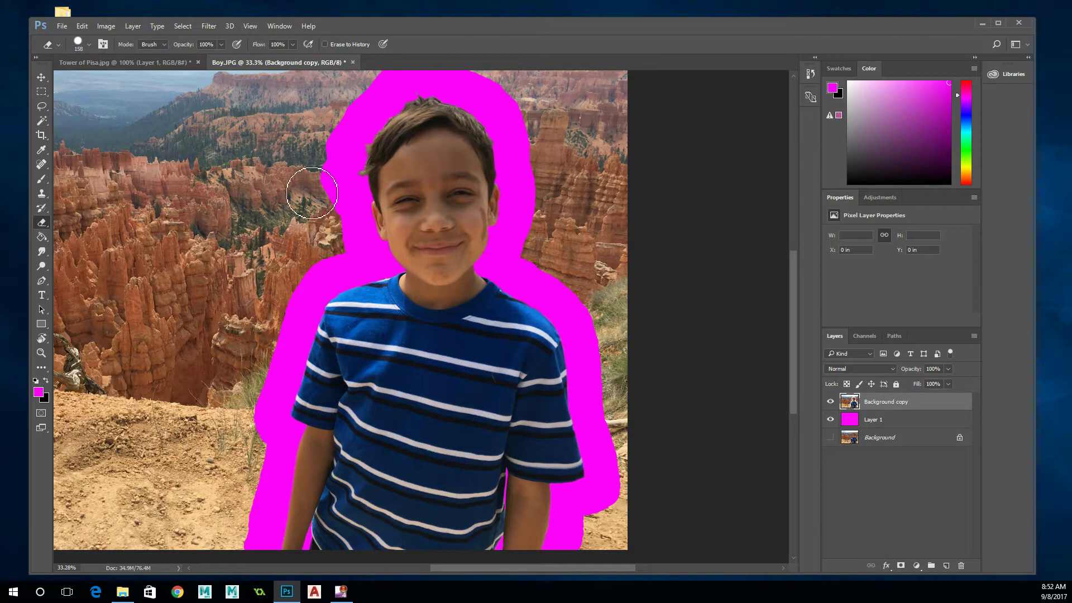
- Enlarge the eraser to 275 px and erase a broader band of background around both arms, the shoulders and the head
{"action": "right_click", "coordinate": [278, 176]}
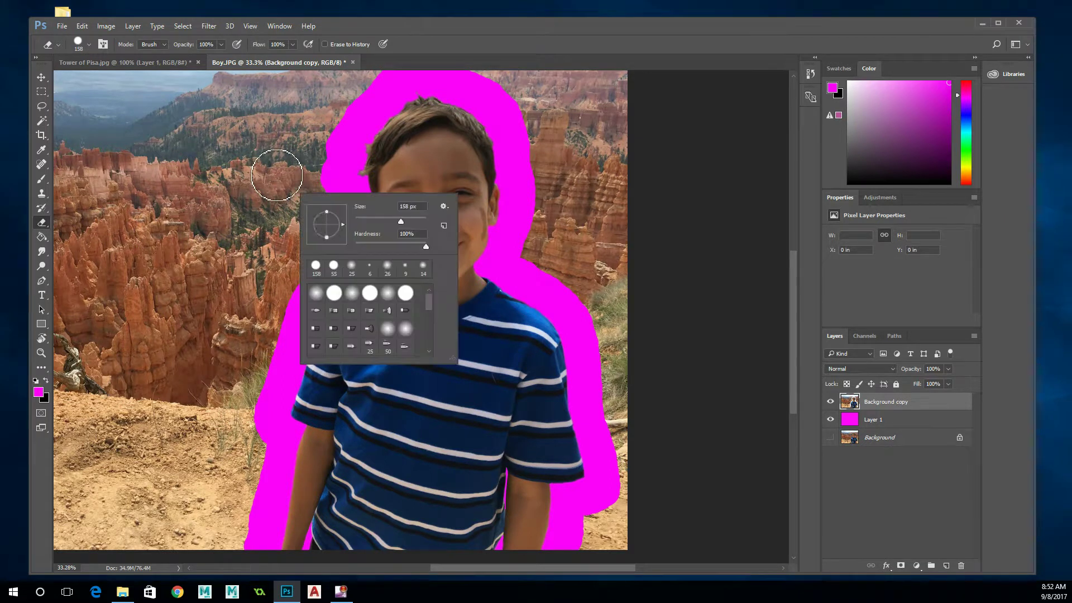
{"action": "left_click_drag", "start_coordinate": [411, 222], "coordinate": [413, 222]}
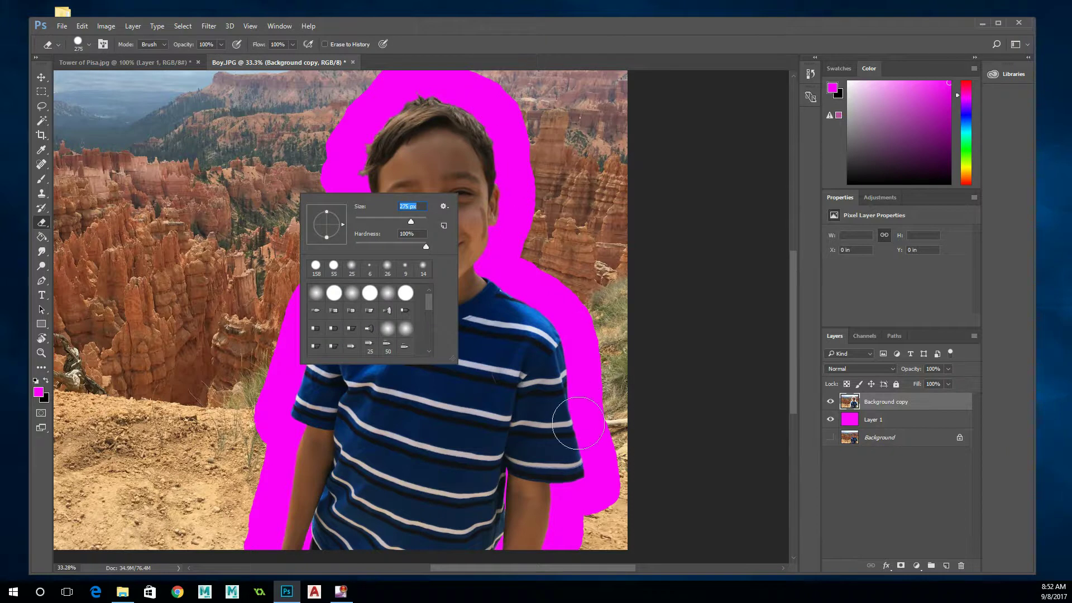
{"action": "left_click", "coordinate": [558, 469]}
{"action": "mouse_move", "coordinate": [565, 453]}
{"action": "left_mouse_down"}
{"action": "mouse_move", "coordinate": [587, 402]}
{"action": "mouse_move", "coordinate": [586, 266]}
{"action": "left_mouse_up"}
{"action": "mouse_move", "coordinate": [524, 220]}
{"action": "left_mouse_down"}
{"action": "mouse_move", "coordinate": [487, 199]}
{"action": "mouse_move", "coordinate": [495, 114]}
{"action": "mouse_move", "coordinate": [482, 68]}
{"action": "mouse_move", "coordinate": [466, 36]}
{"action": "mouse_move", "coordinate": [429, 18]}
{"action": "left_mouse_up"}
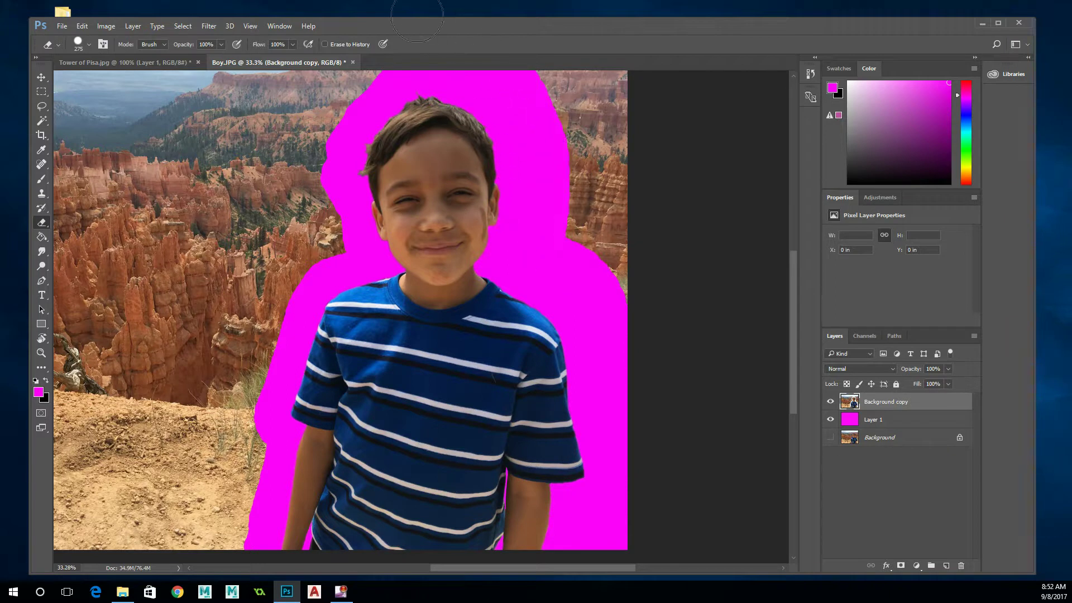
{"action": "mouse_move", "coordinate": [335, 11]}
{"action": "left_mouse_down"}
{"action": "mouse_move", "coordinate": [286, 43]}
{"action": "mouse_move", "coordinate": [264, 110]}
{"action": "mouse_move", "coordinate": [260, 134]}
{"action": "mouse_move", "coordinate": [283, 196]}
{"action": "mouse_move", "coordinate": [235, 219]}
{"action": "mouse_move", "coordinate": [217, 263]}
{"action": "mouse_move", "coordinate": [181, 525]}
{"action": "left_mouse_up"}
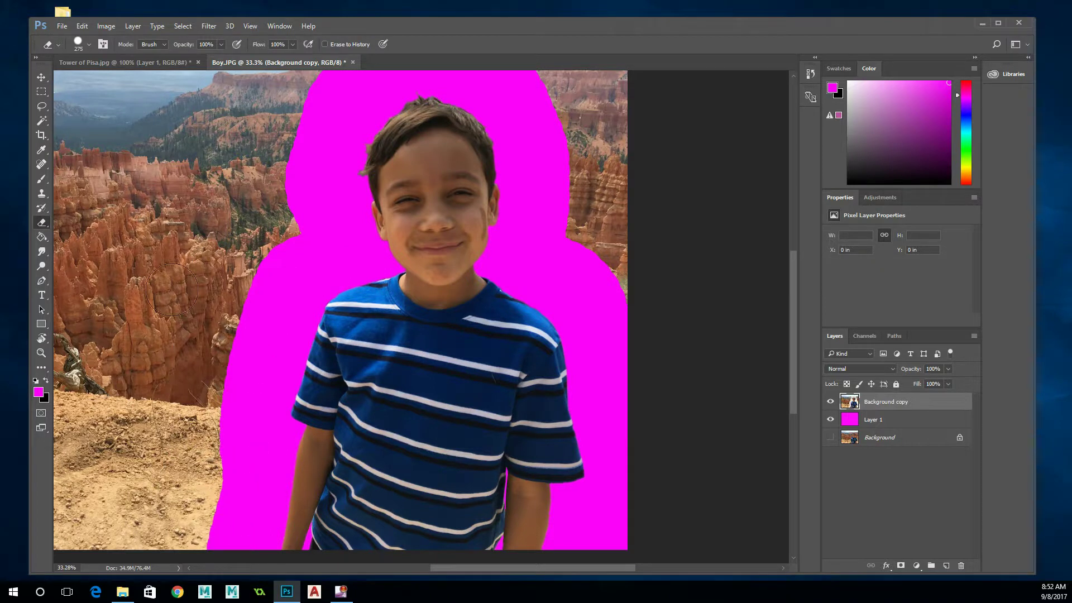
- Enlarge the eraser to 1102 px and clear the remaining canyon and ground on both sides of the boy
{"action": "right_click", "coordinate": [201, 199]}
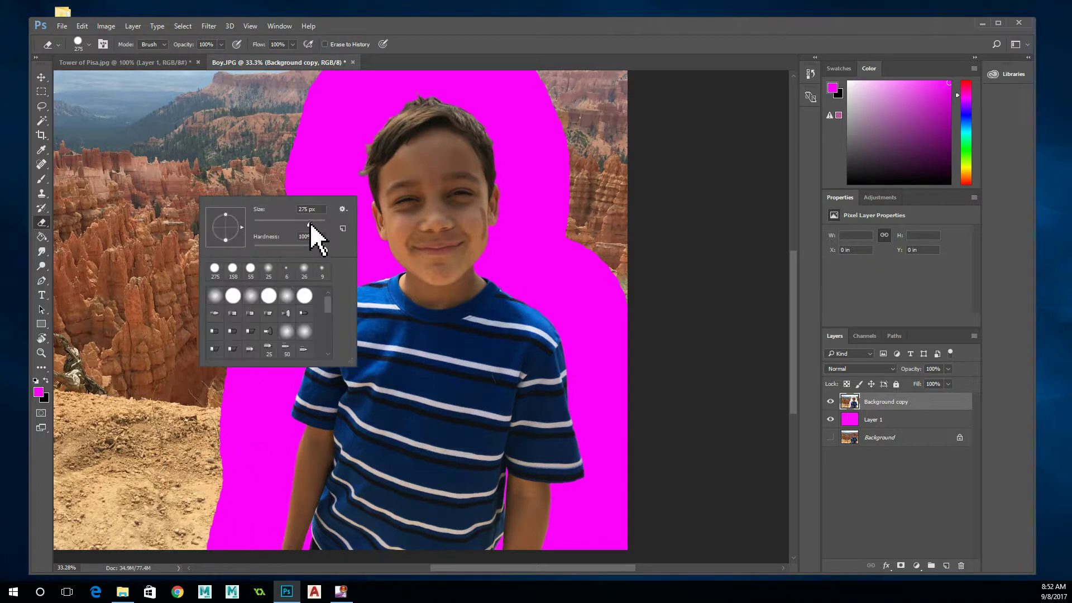
{"action": "left_click_drag", "start_coordinate": [311, 225], "coordinate": [318, 226]}
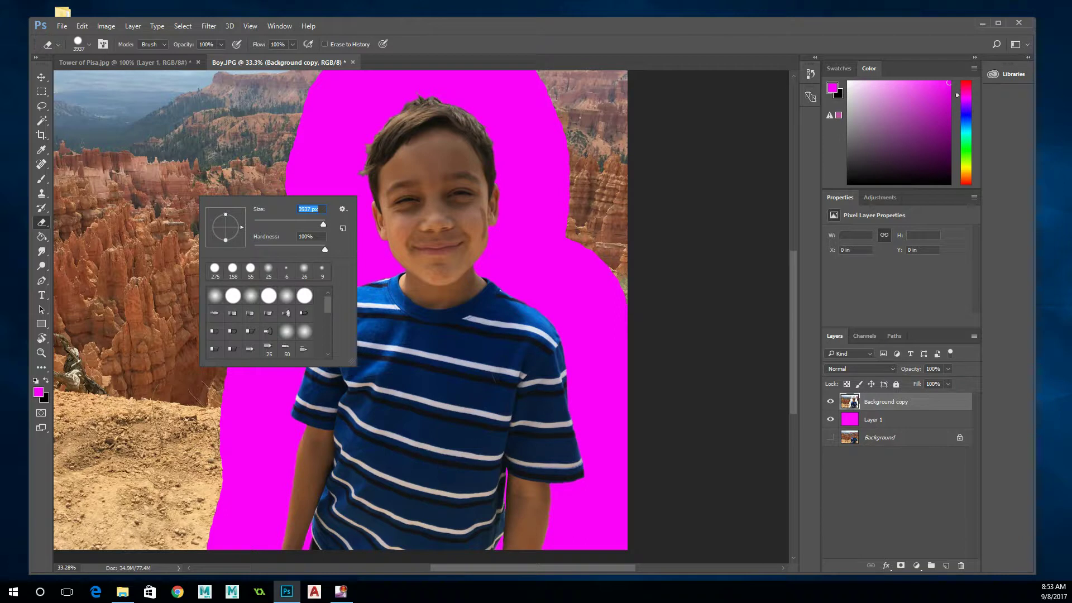
{"action": "left_click_drag", "start_coordinate": [321, 225], "coordinate": [318, 225]}
{"action": "left_click_drag", "start_coordinate": [320, 226], "coordinate": [318, 225]}
{"action": "left_click", "coordinate": [261, 130]}
{"action": "mouse_move", "coordinate": [261, 129]}
{"action": "left_mouse_down"}
{"action": "mouse_move", "coordinate": [168, 363]}
{"action": "mouse_move", "coordinate": [154, 475]}
{"action": "mouse_move", "coordinate": [134, 251]}
{"action": "mouse_move", "coordinate": [142, 201]}
{"action": "mouse_move", "coordinate": [168, 162]}
{"action": "left_mouse_up"}
{"action": "left_click_drag", "start_coordinate": [457, 112], "coordinate": [614, 104]}
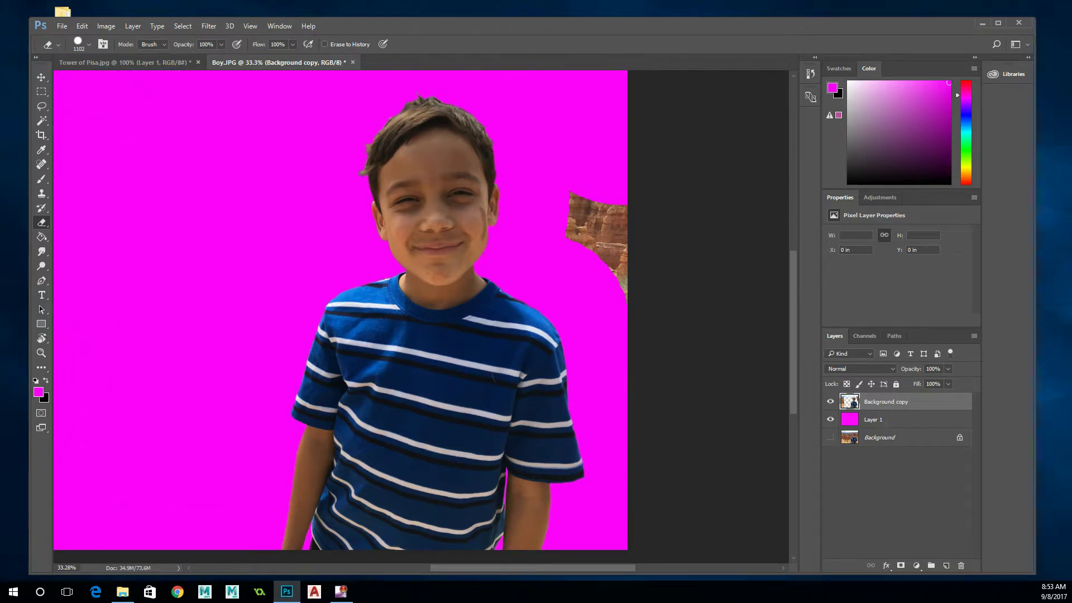
{"action": "left_click_drag", "start_coordinate": [614, 140], "coordinate": [625, 240]}
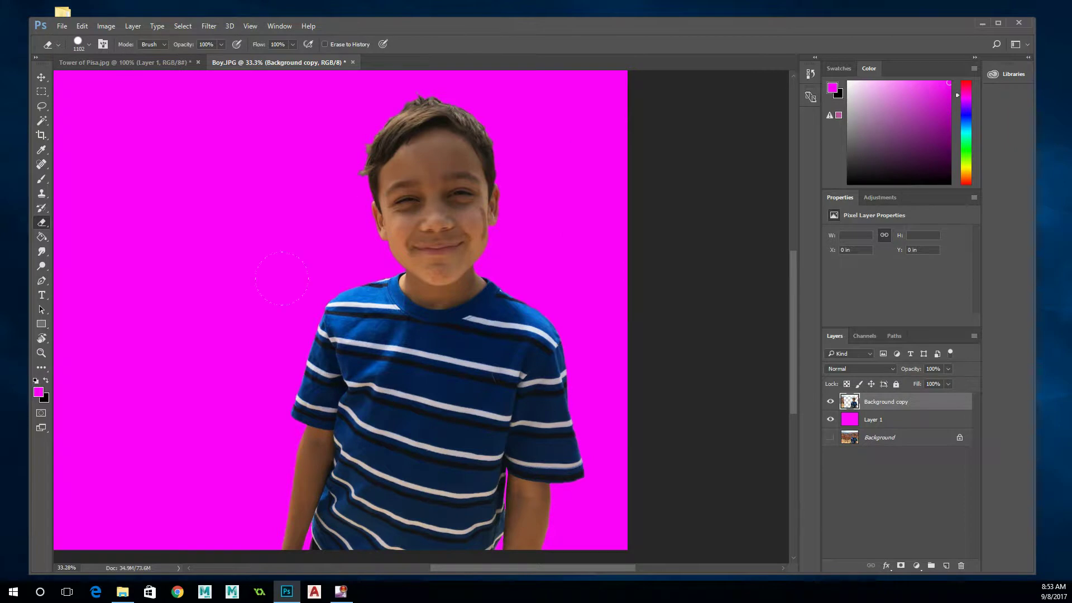
- Erase the leftover background at the picture's left edge and the remaining strip of sky along its upper edge
{"action": "left_click_drag", "start_coordinate": [539, 567], "coordinate": [477, 578]}
{"action": "left_click_drag", "start_coordinate": [168, 83], "coordinate": [167, 481]}
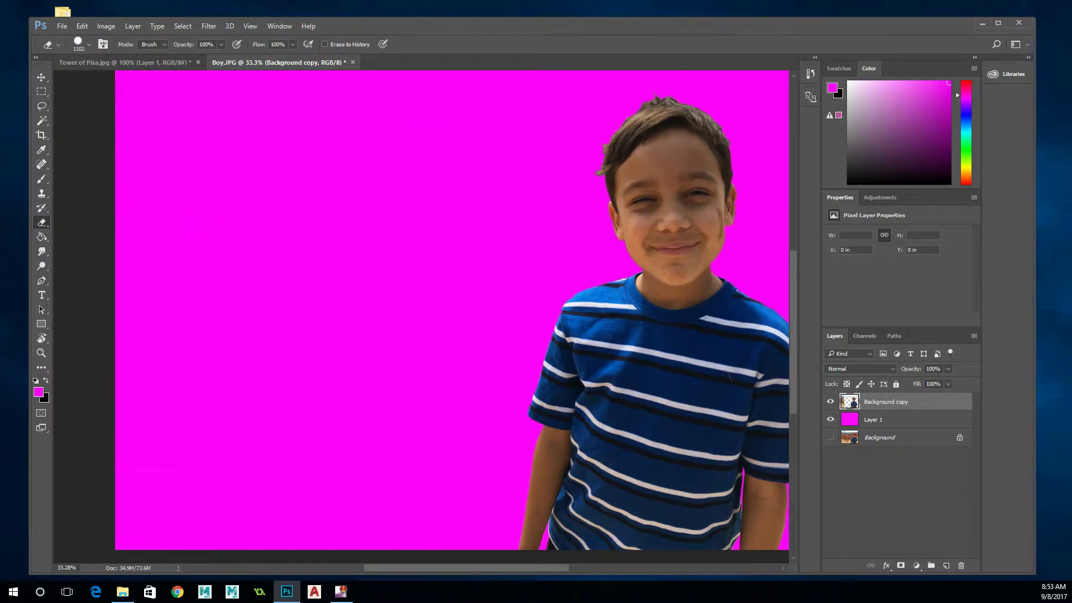
{"action": "left_click_drag", "start_coordinate": [795, 332], "coordinate": [795, 292]}
{"action": "key", "text": "ctrl+minus"}
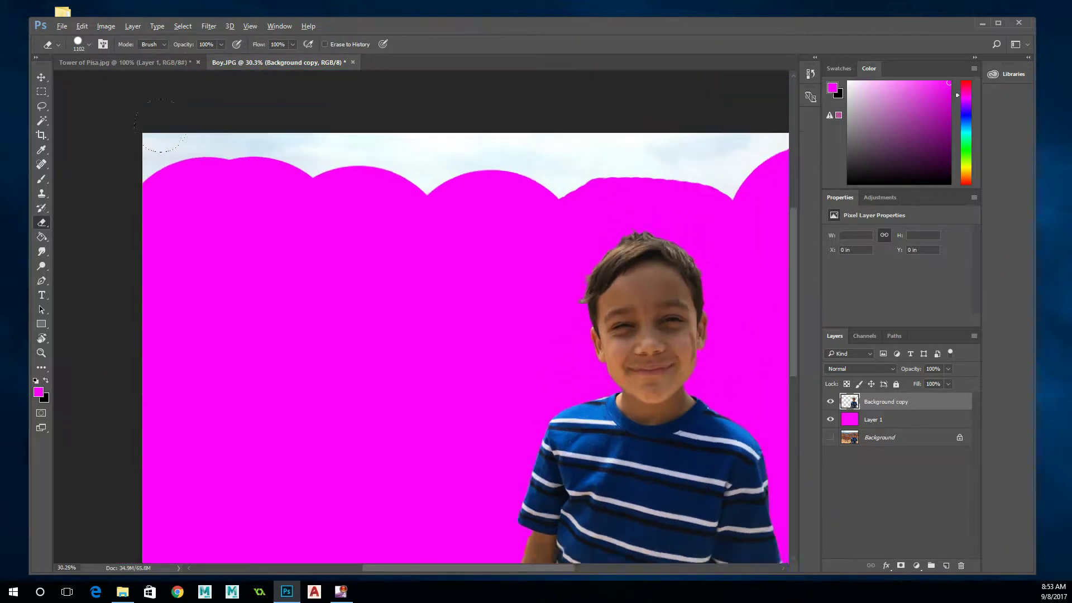
{"action": "mouse_move", "coordinate": [677, 115]}
{"action": "left_mouse_down"}
{"action": "mouse_move", "coordinate": [654, 126]}
{"action": "mouse_move", "coordinate": [342, 114]}
{"action": "left_mouse_up"}
{"action": "left_click_drag", "start_coordinate": [192, 203], "coordinate": [134, 202]}
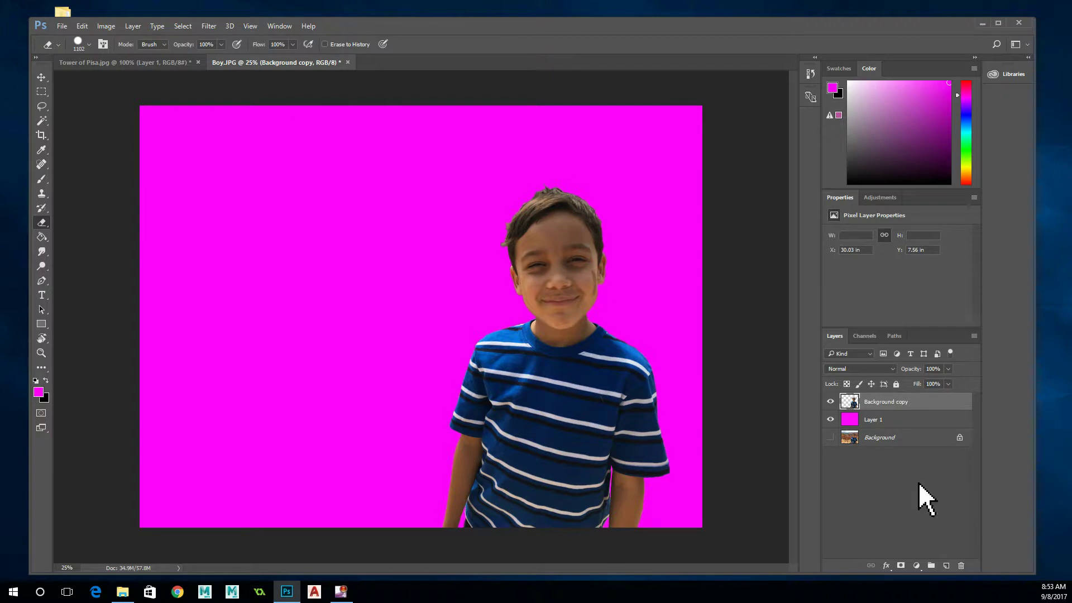
- Hide the magenta layer and draw a rectangular selection around the boy, down to the picture's lower edge
{"action": "left_click", "coordinate": [830, 419]}
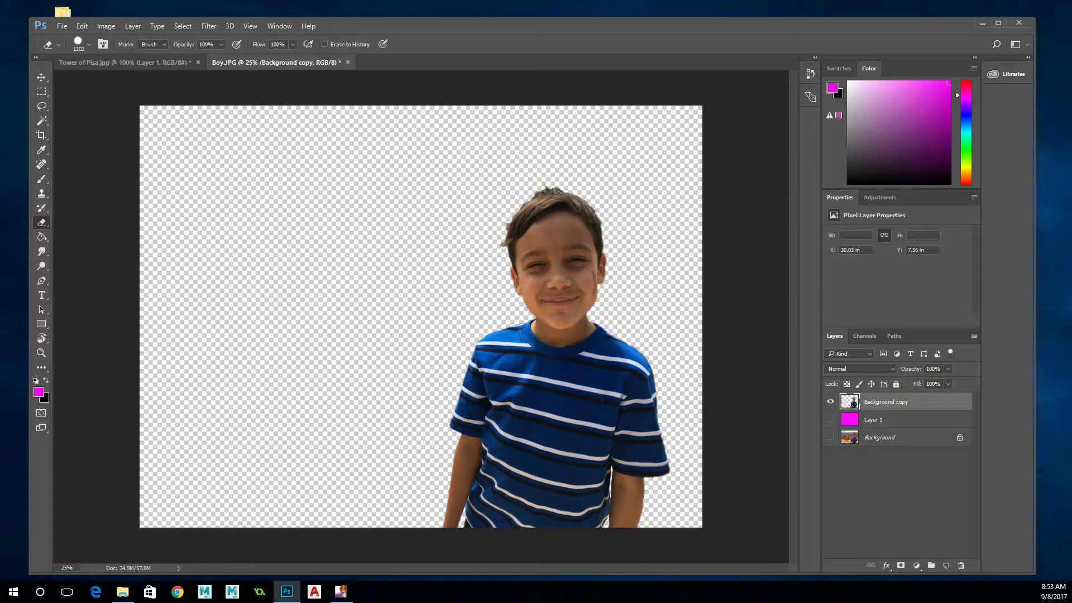
{"action": "left_click", "coordinate": [42, 92]}
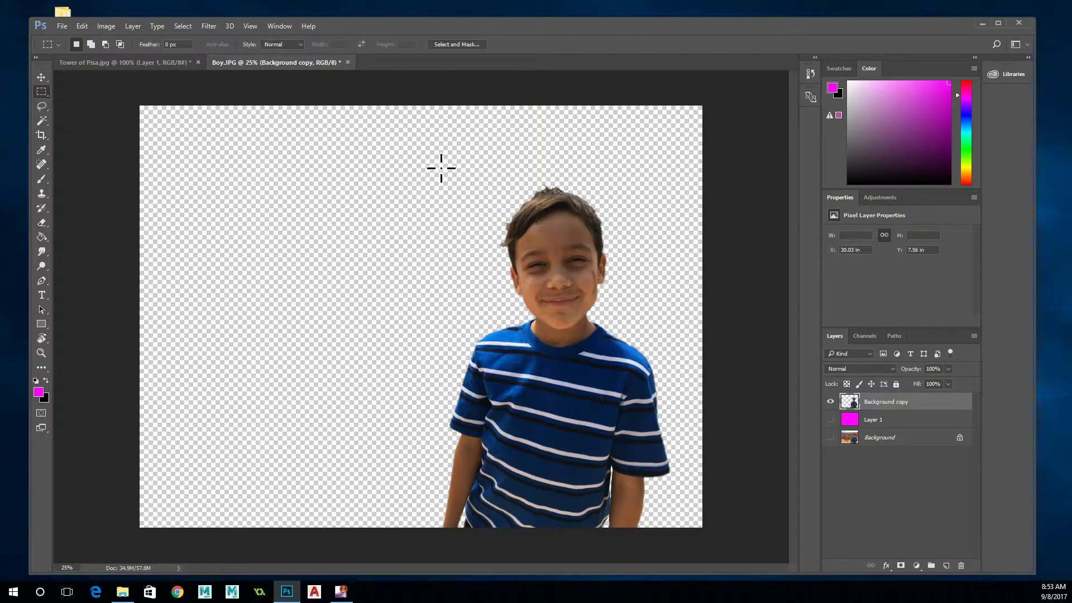
{"action": "left_click_drag", "start_coordinate": [389, 152], "coordinate": [686, 541]}
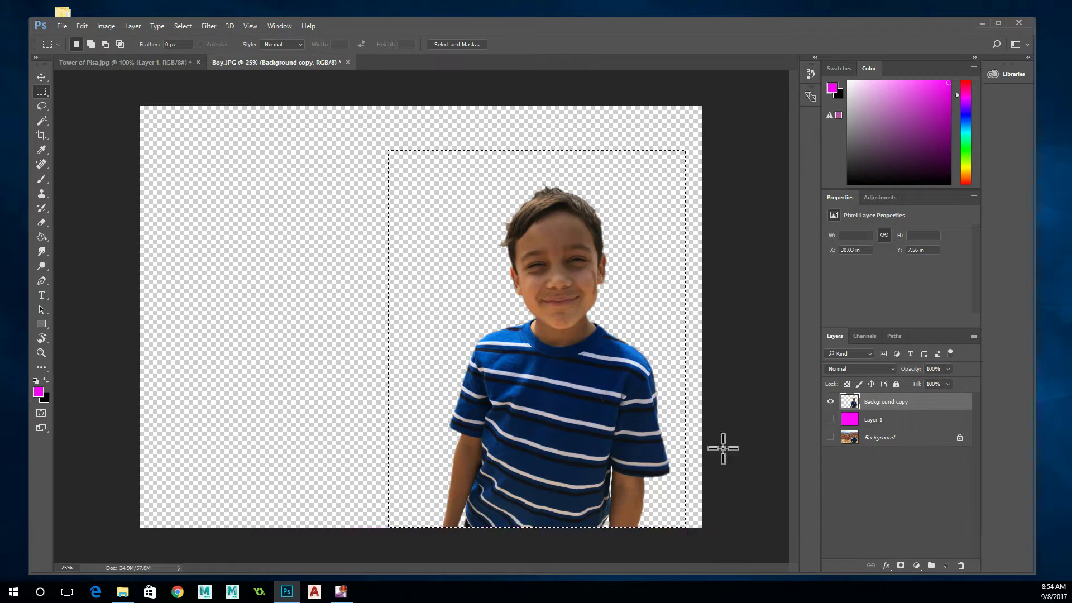
- Select the whole canvas on the Background copy layer, copy the cut-out boy and paste him into Tower of Pisa.jpg
{"action": "left_click", "coordinate": [920, 403]}
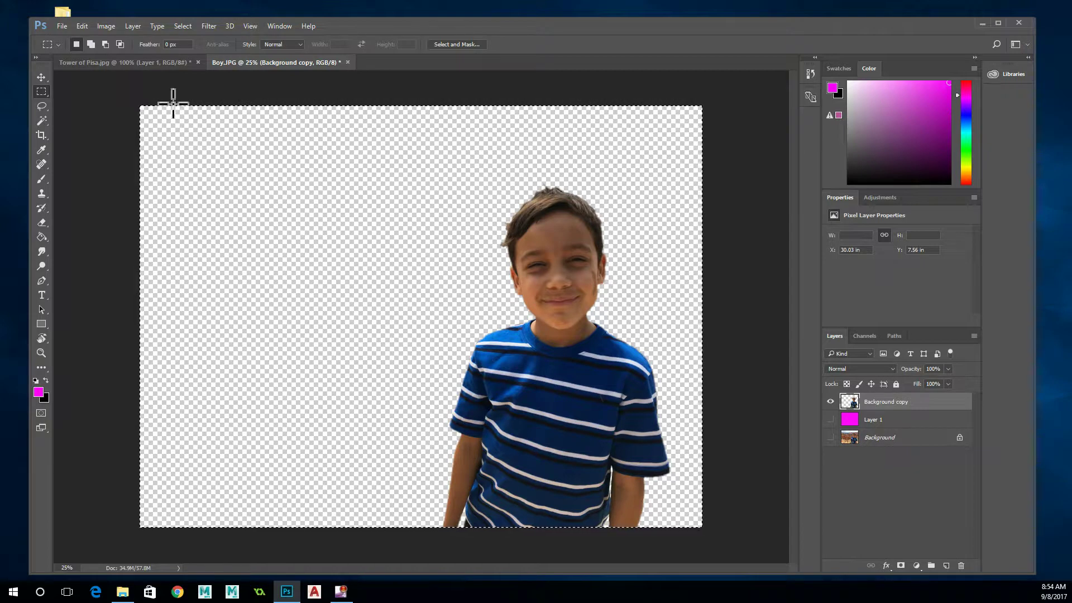
{"action": "left_click", "coordinate": [119, 63]}
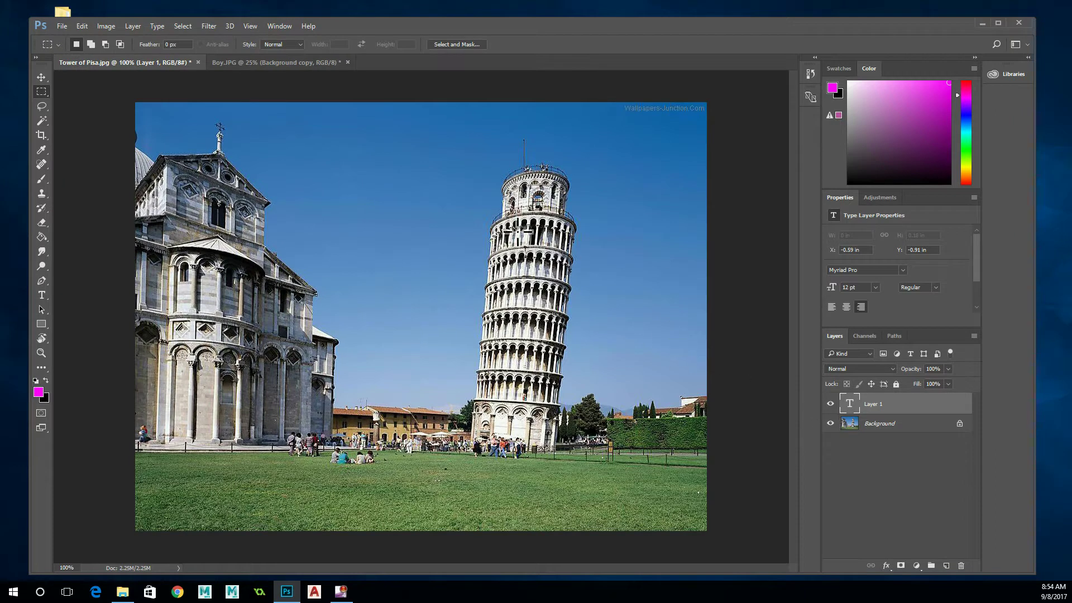
{"action": "key", "text": "ctrl+v"}
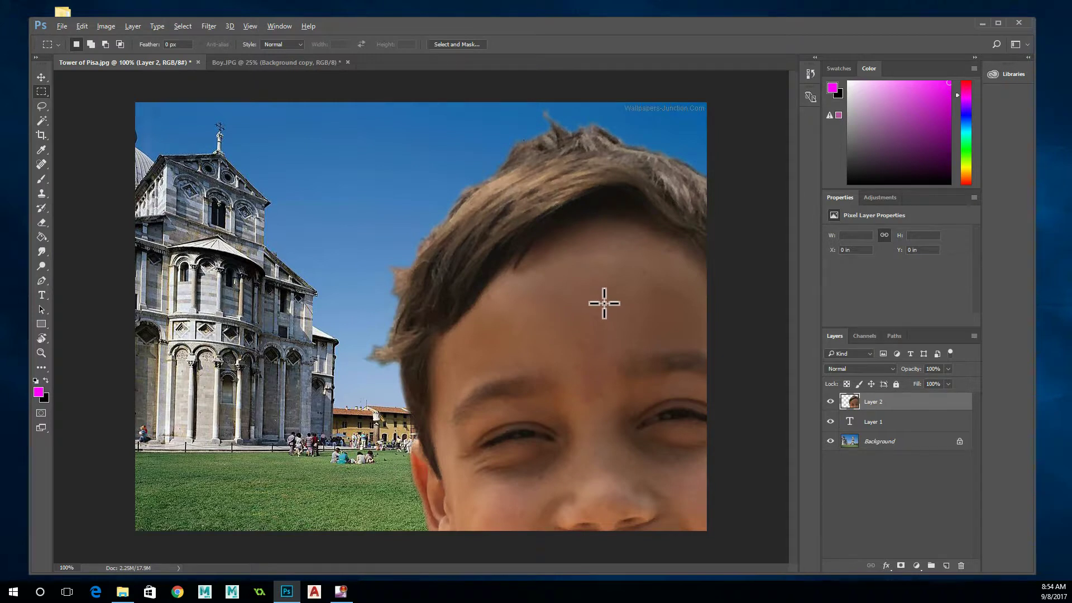
{"action": "scroll", "coordinate": [604, 303], "scroll_direction": "down", "scroll_amount": 5}
{"action": "scroll", "coordinate": [604, 303], "scroll_direction": "down", "scroll_amount": 3}
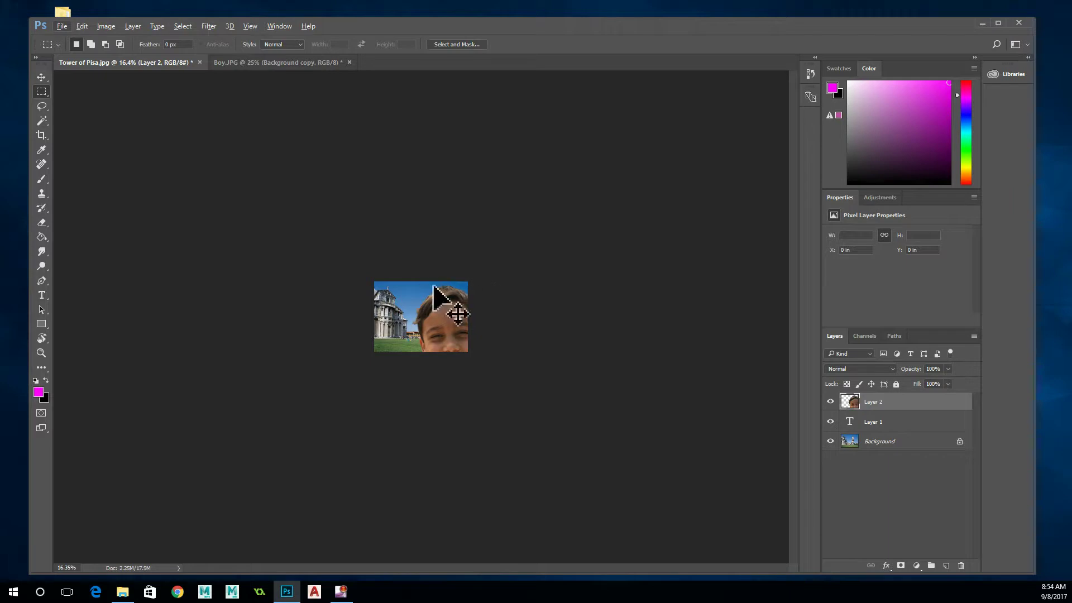
{"action": "key", "text": "ctrl+t"}
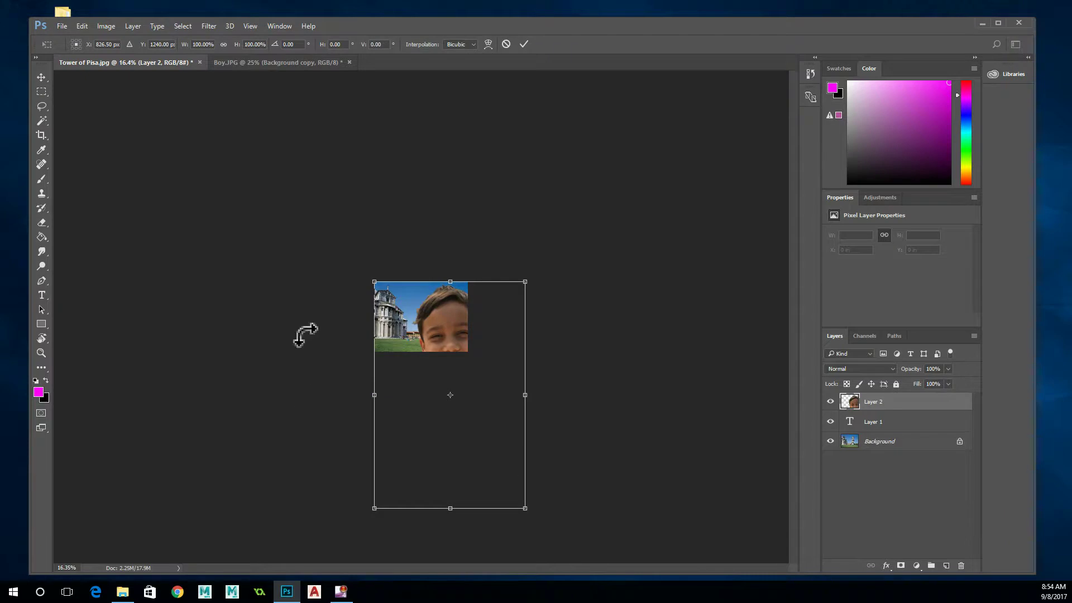
{"action": "left_click", "coordinate": [920, 406]}
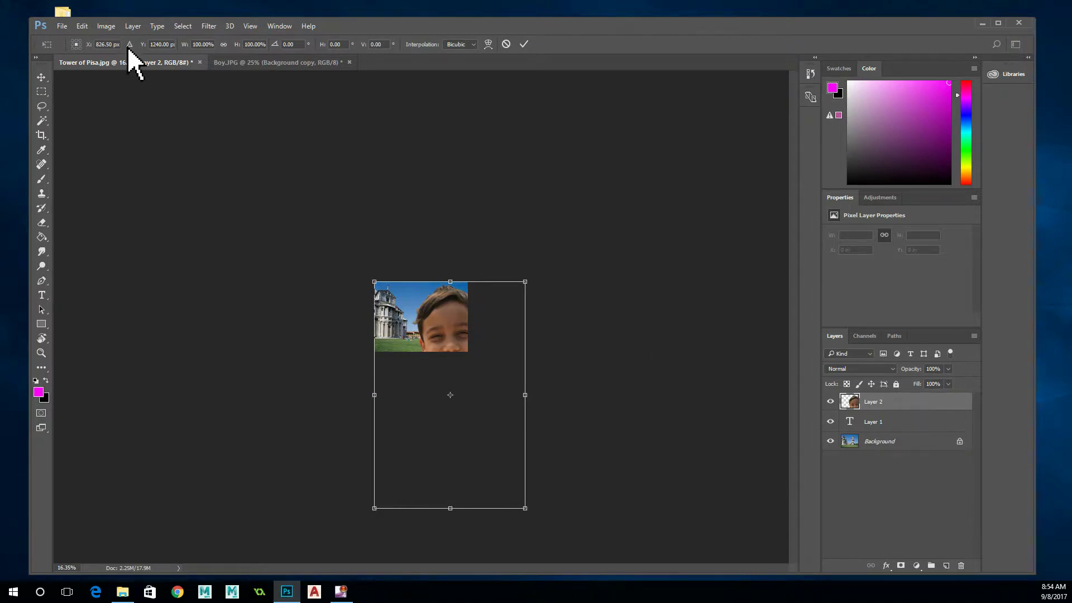
{"action": "left_click", "coordinate": [522, 44]}
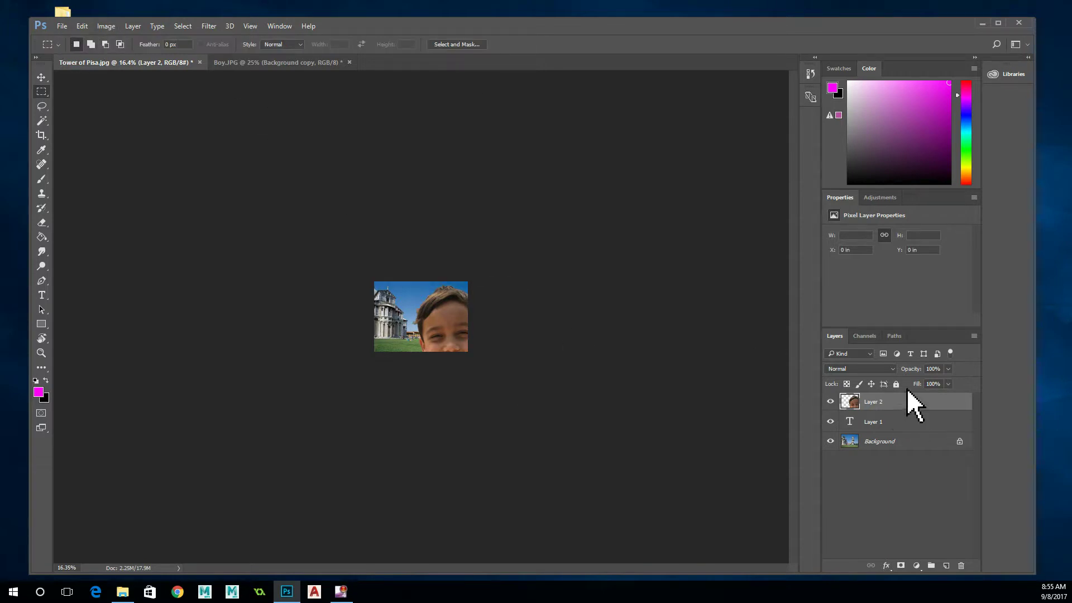
- Try squeezing the pasted boy to the picture's size with Free Transform at 61.95% width and 30.97% height, and undo the height change
{"action": "left_click", "coordinate": [83, 26]}
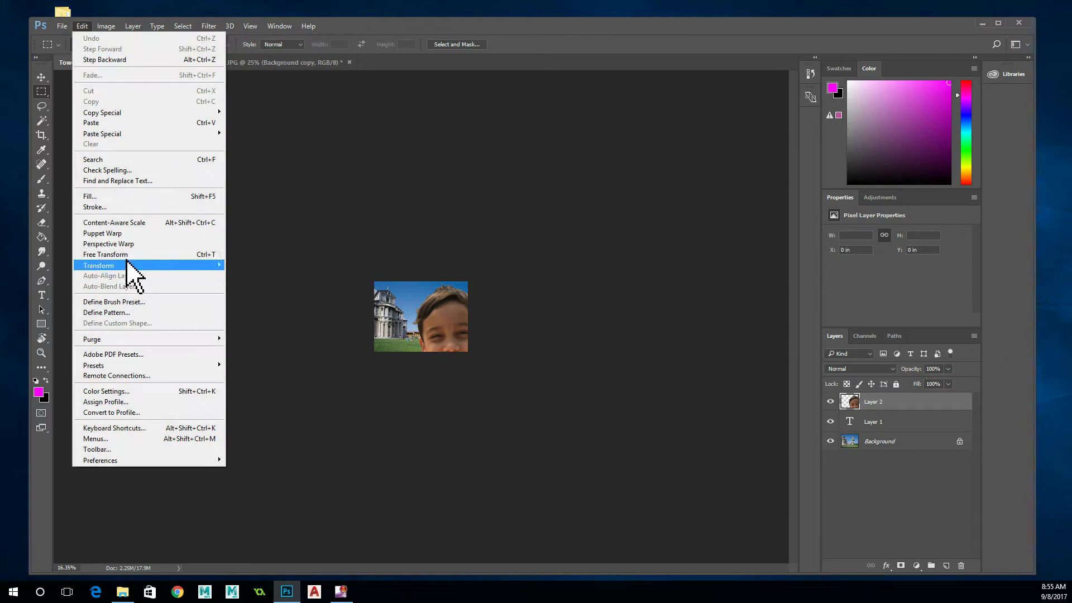
{"action": "left_click", "coordinate": [202, 255]}
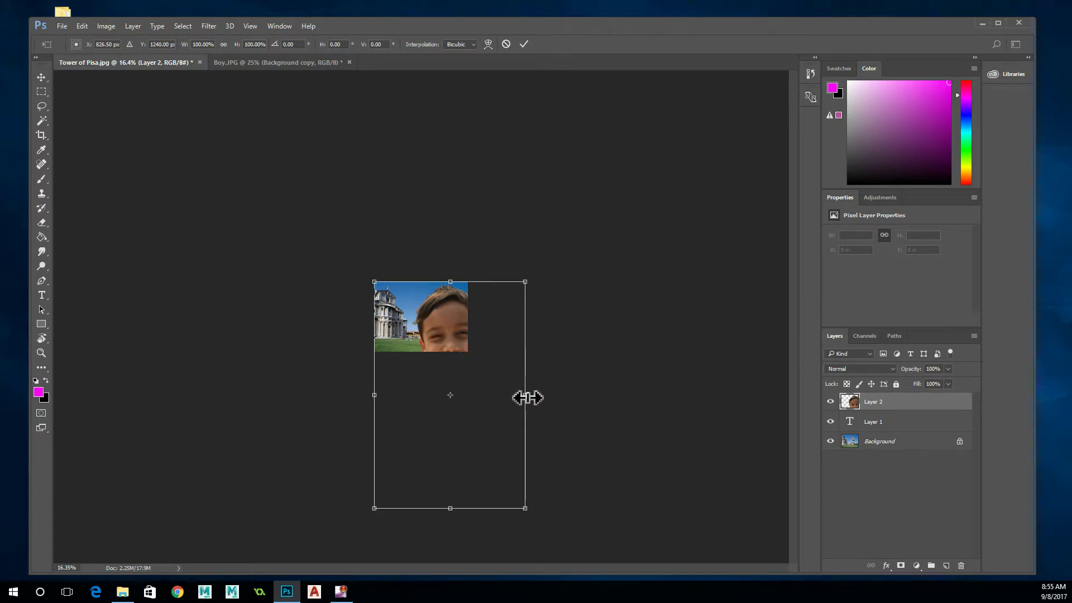
{"action": "left_click_drag", "start_coordinate": [526, 398], "coordinate": [468, 397]}
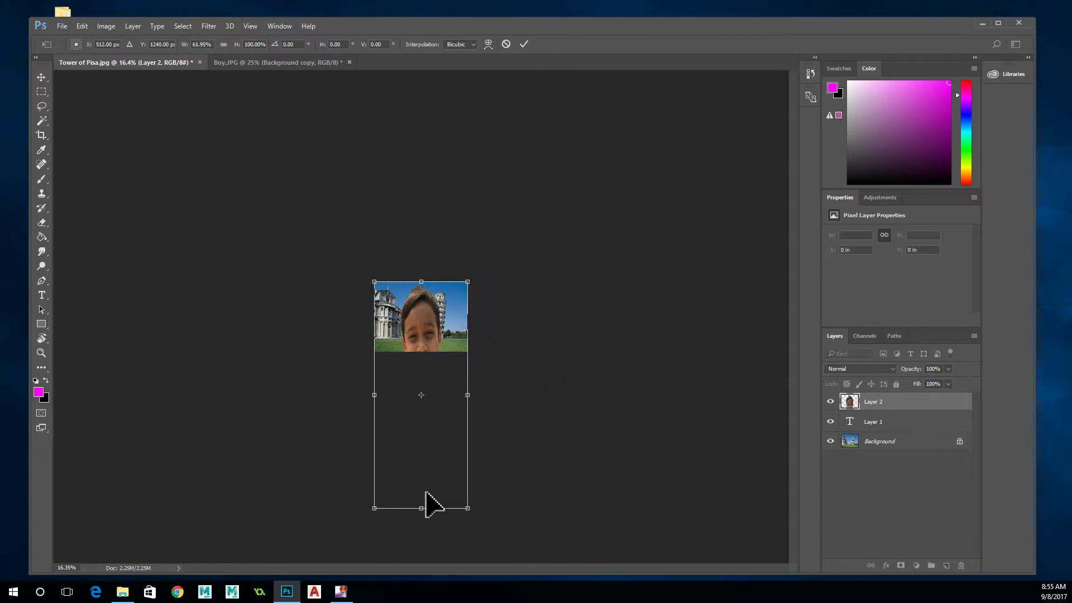
{"action": "left_click_drag", "start_coordinate": [419, 505], "coordinate": [418, 351]}
{"action": "scroll", "coordinate": [430, 332], "scroll_direction": "up", "scroll_amount": 6}
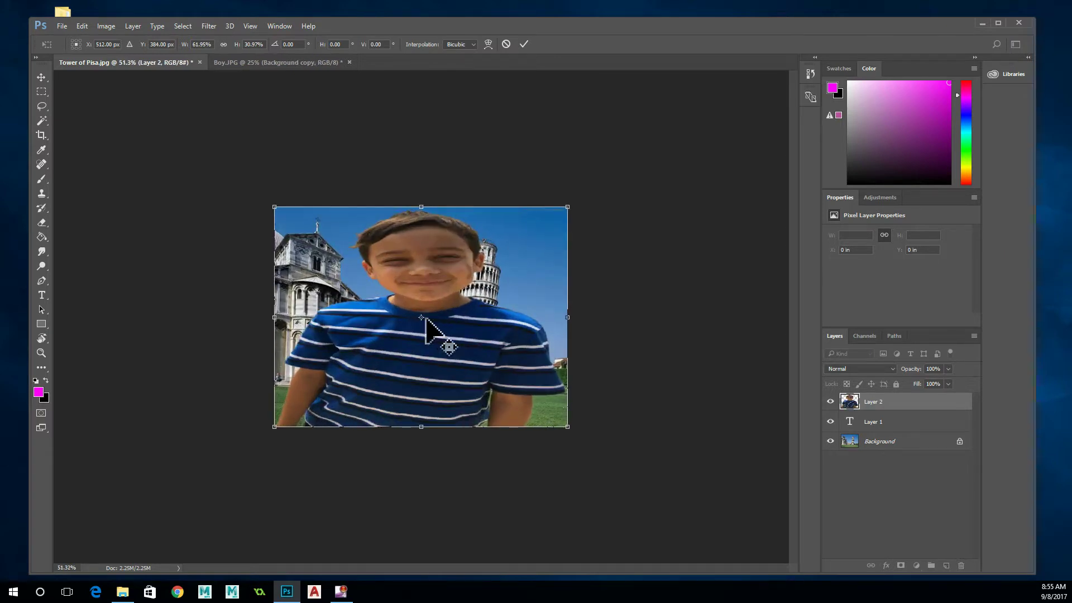
{"action": "left_click", "coordinate": [617, 300]}
{"action": "key", "text": "ctrl+z"}
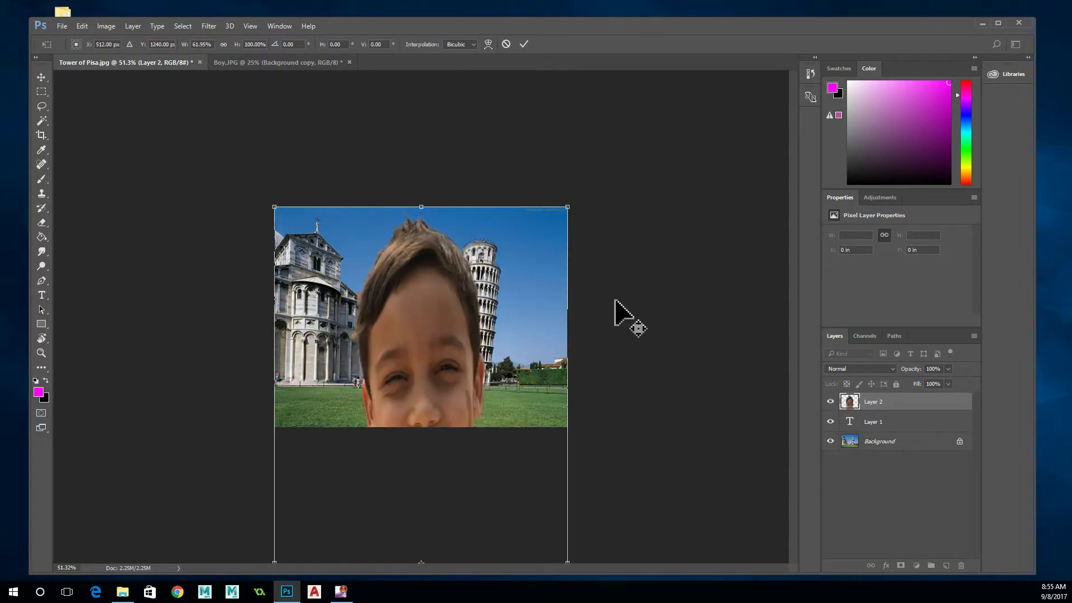
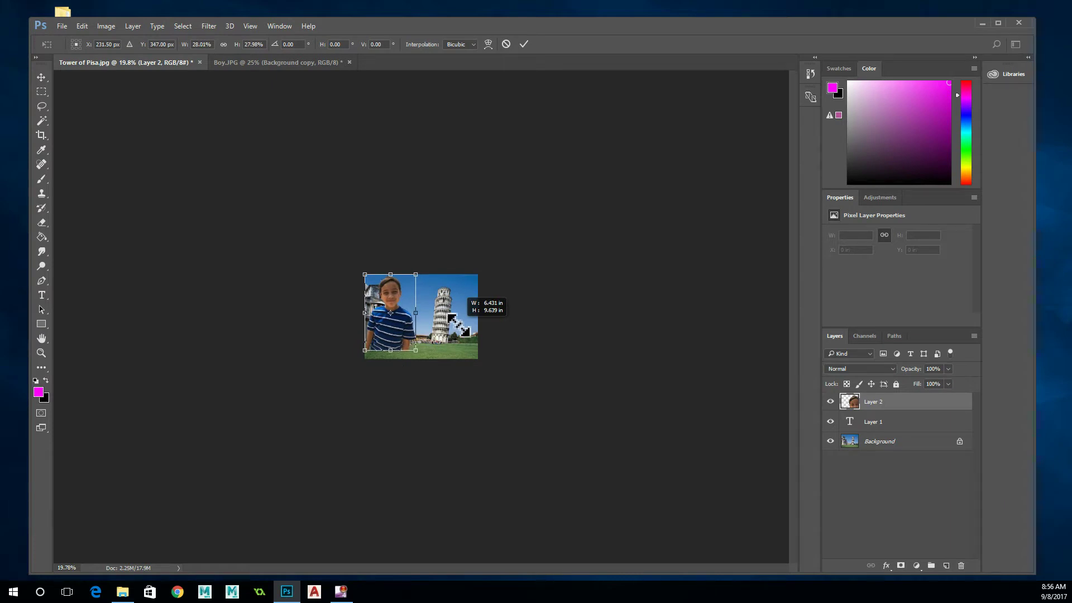
- Scale the boy layer proportionally to about 24% and move him to the middle of the picture, resting on its lower edge
{"action": "left_click_drag", "start_coordinate": [458, 324], "coordinate": [464, 295]}
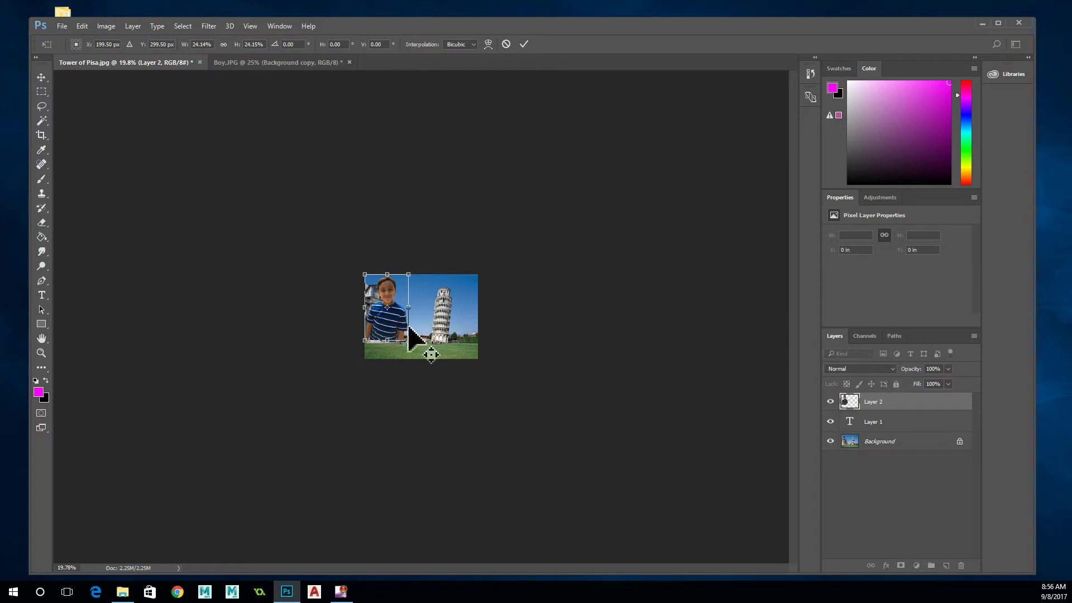
{"action": "scroll", "coordinate": [423, 327], "scroll_direction": "up", "scroll_amount": 5}
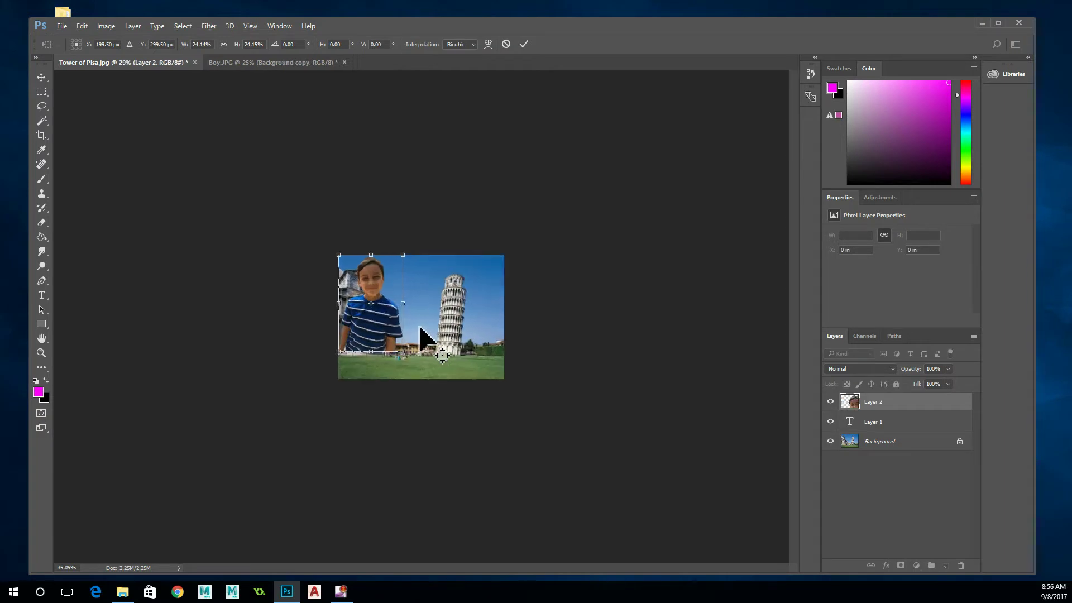
{"action": "scroll", "coordinate": [420, 328], "scroll_direction": "up", "scroll_amount": 2}
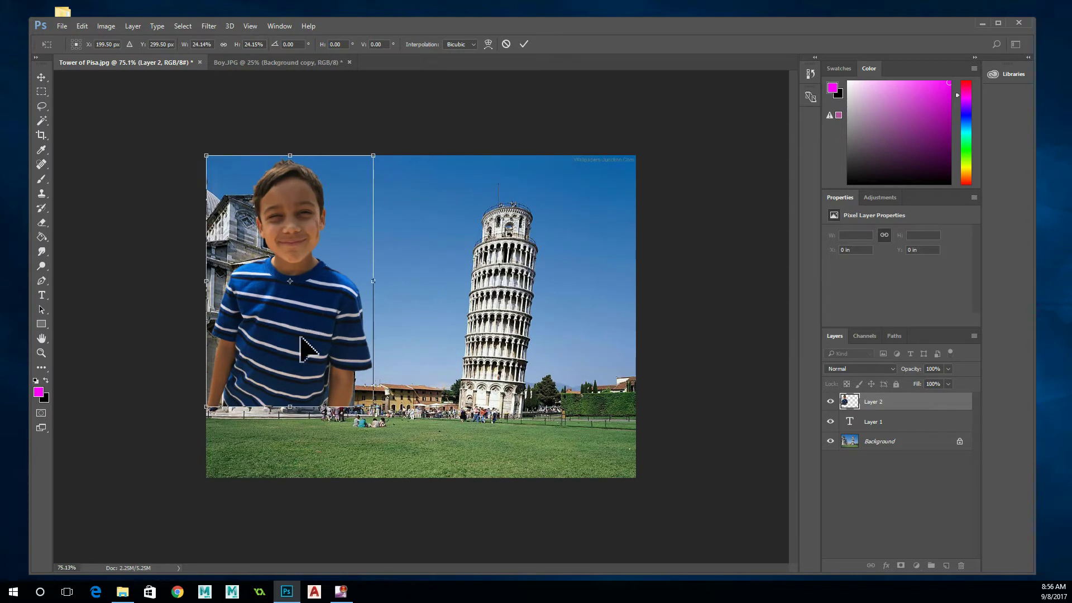
{"action": "left_click_drag", "start_coordinate": [291, 284], "coordinate": [427, 378]}
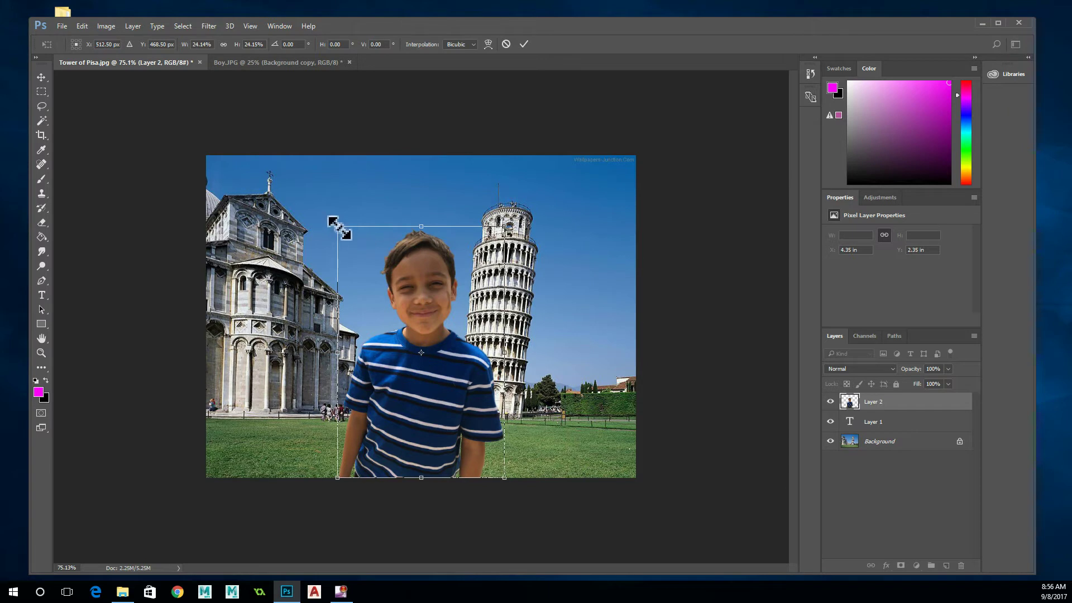
- Shrink the boy to about 19.4%, place him between the cathedral and the tower at the lower edge, and apply the transform
{"action": "left_click_drag", "start_coordinate": [337, 226], "coordinate": [364, 265]}
{"action": "left_click_drag", "start_coordinate": [426, 390], "coordinate": [404, 420]}
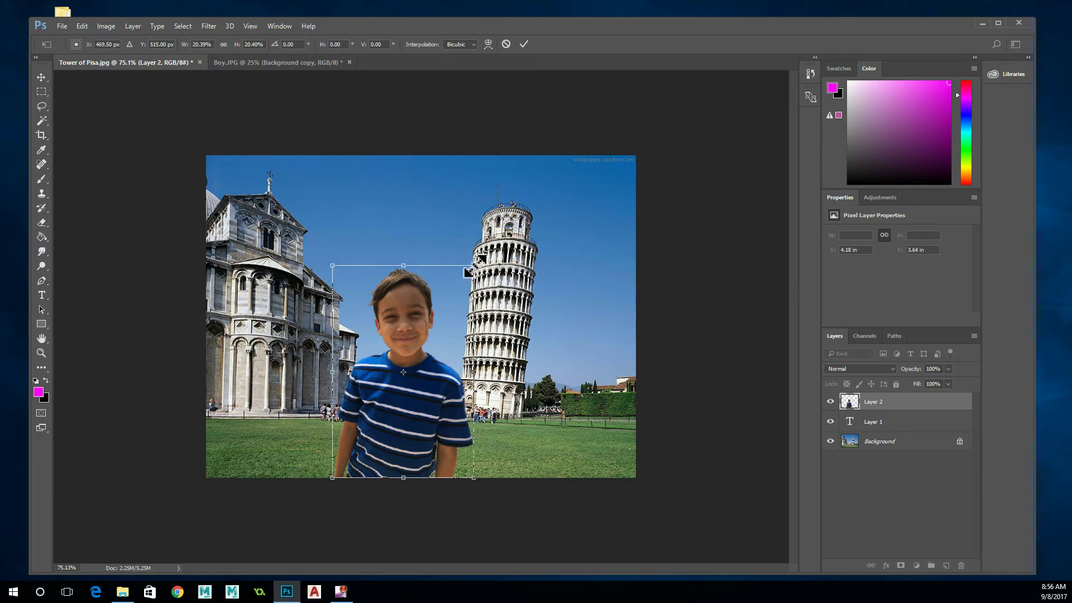
{"action": "mouse_move", "coordinate": [474, 266]}
{"action": "left_mouse_down"}
{"action": "mouse_move", "coordinate": [458, 284]}
{"action": "mouse_move", "coordinate": [469, 269]}
{"action": "mouse_move", "coordinate": [468, 282]}
{"action": "left_mouse_up"}
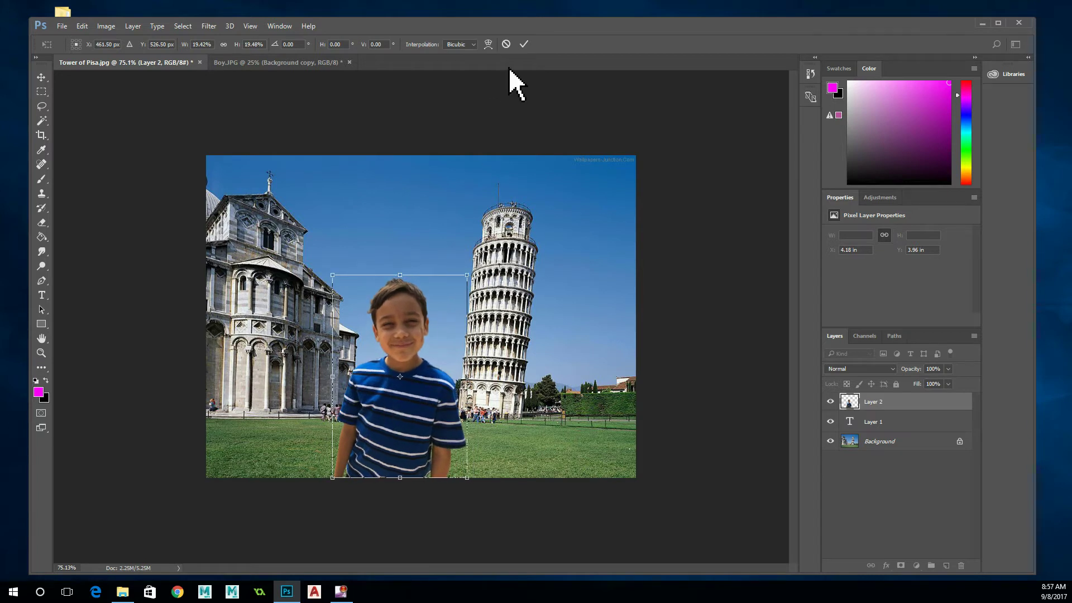
{"action": "left_click", "coordinate": [527, 45]}
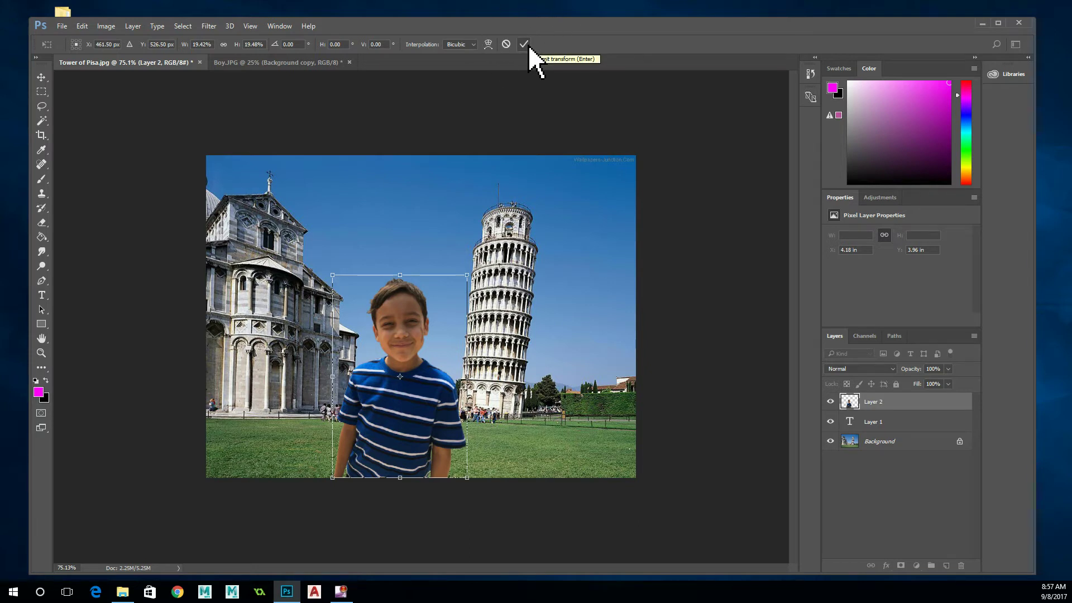
{"action": "left_click", "coordinate": [527, 45]}
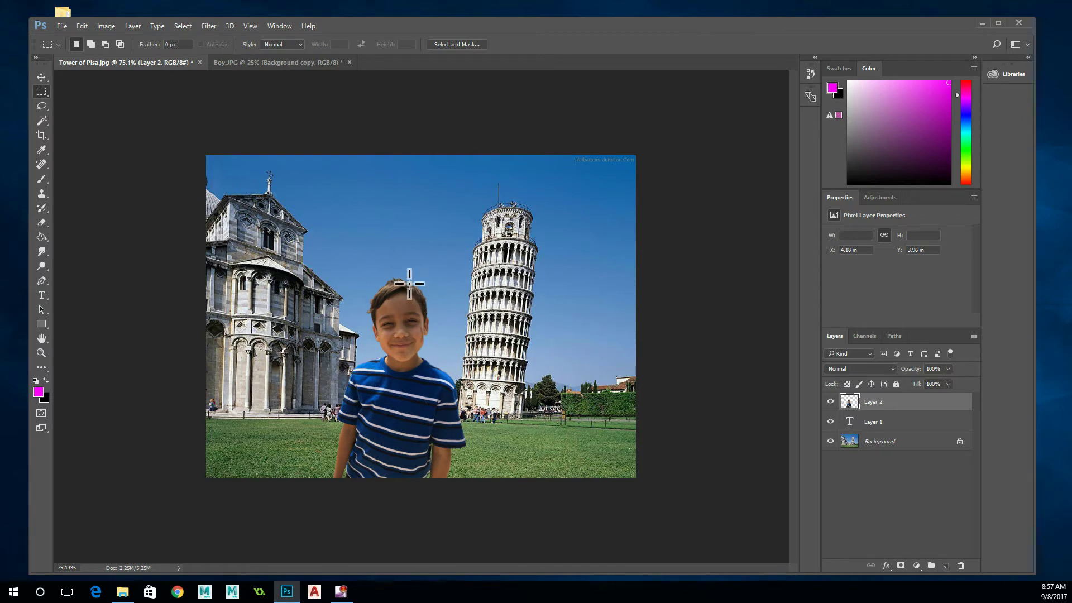
- Hide and reshow the boy's layer and the Background layer to check what each one contributes to the composite
{"action": "left_click", "coordinate": [831, 402]}
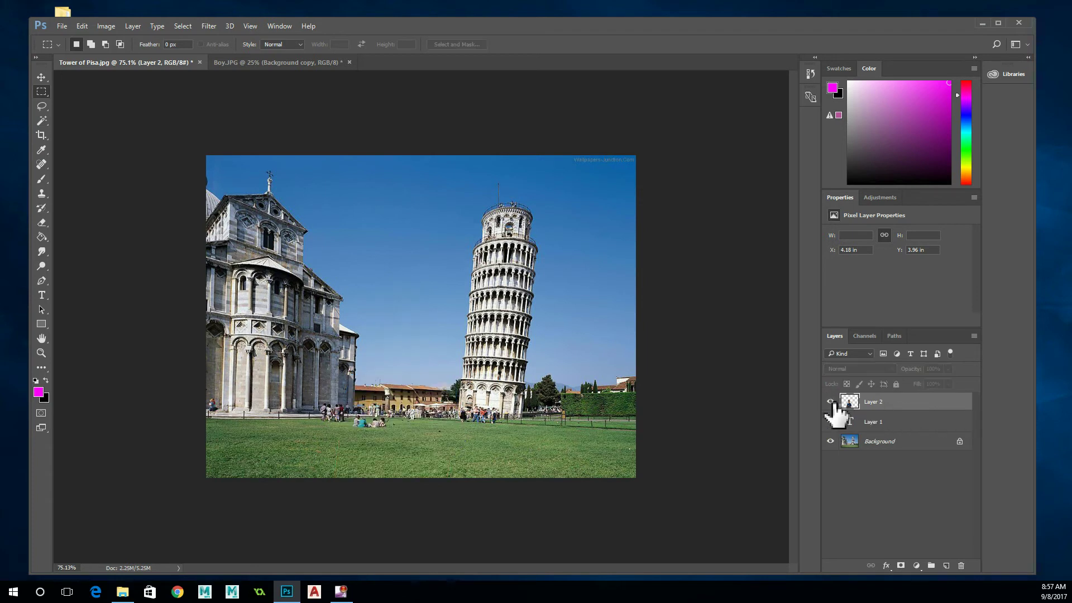
{"action": "left_click", "coordinate": [831, 401]}
{"action": "left_click", "coordinate": [830, 442]}
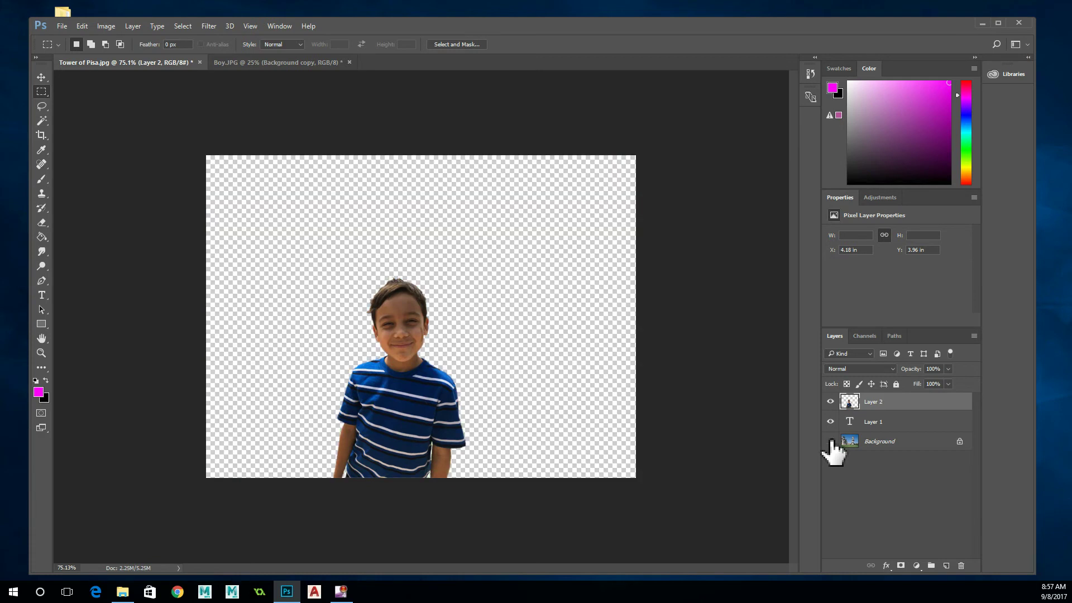
{"action": "left_click", "coordinate": [830, 441]}
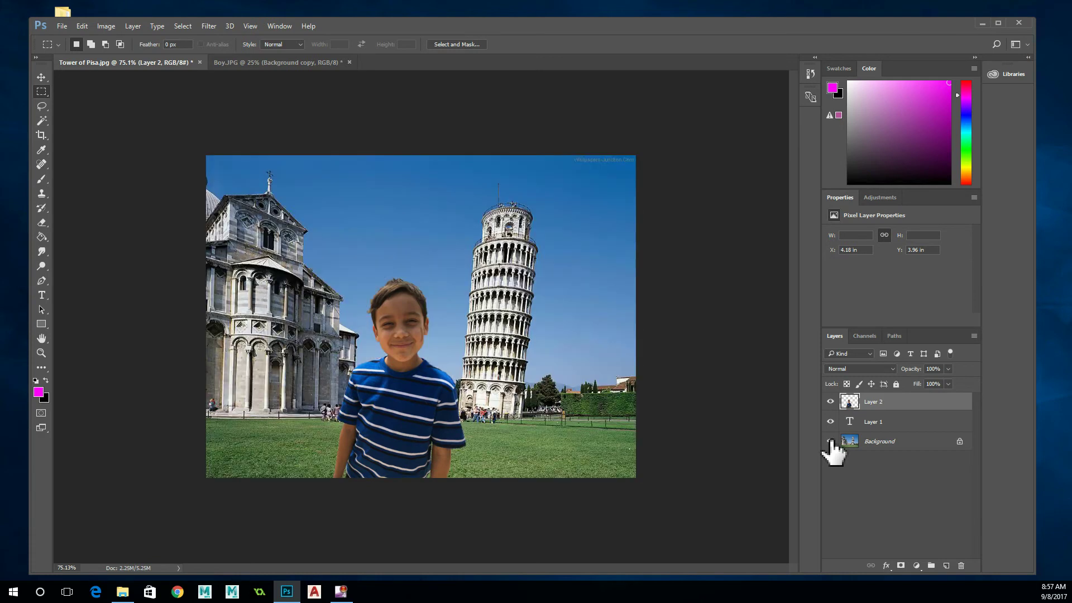
- Select the text layer between the boy and the background, look through its layer options and toggle layer visibility
{"action": "left_click", "coordinate": [900, 421]}
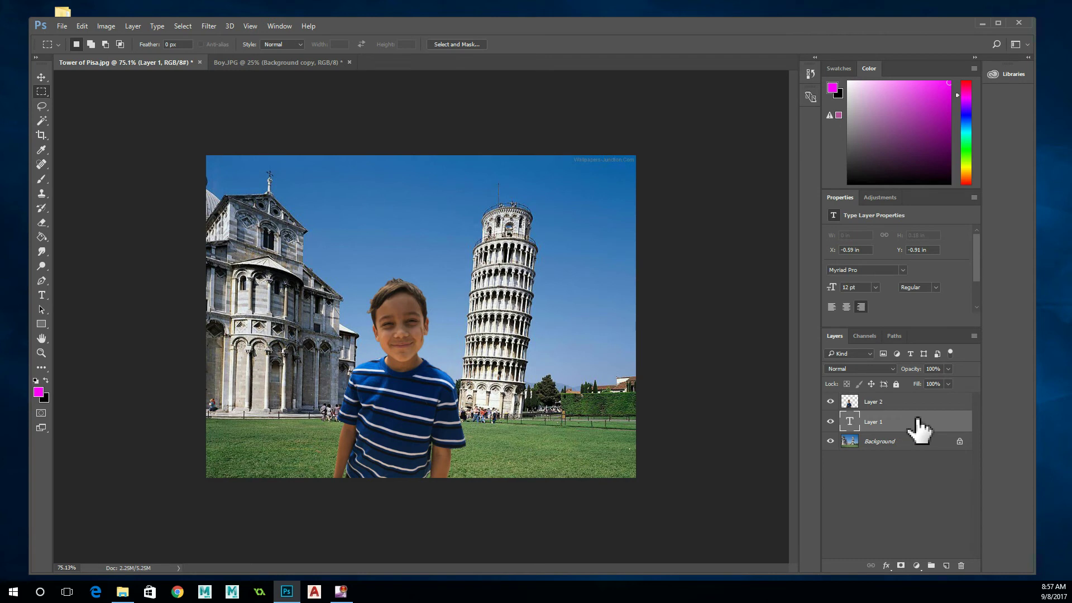
{"action": "right_click", "coordinate": [916, 422]}
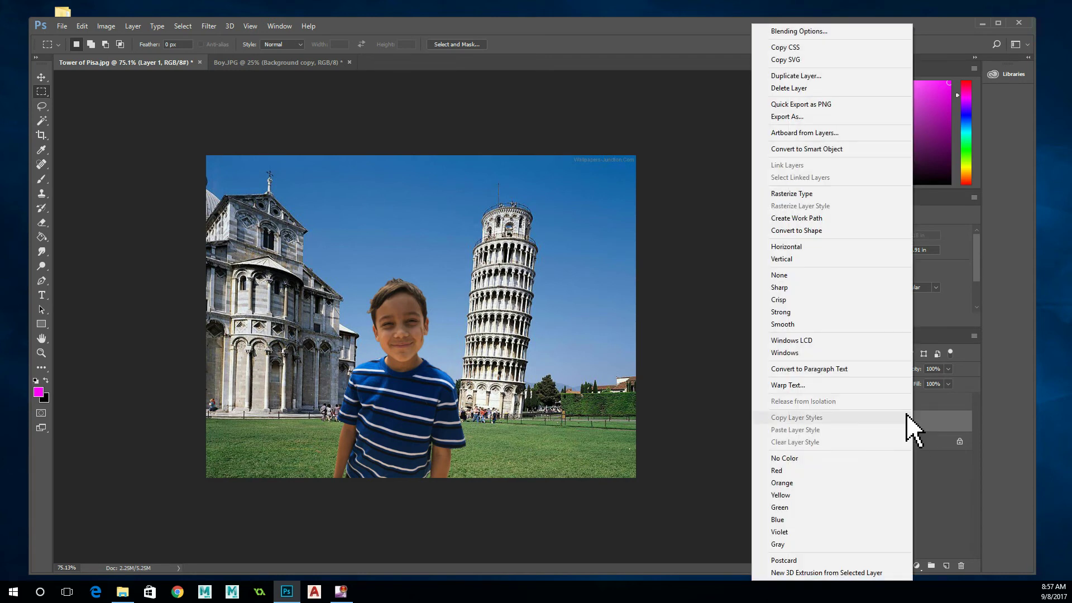
{"action": "left_click", "coordinate": [740, 424]}
{"action": "mouse_move", "coordinate": [832, 403]}
{"action": "left_mouse_down"}
{"action": "mouse_move", "coordinate": [830, 442]}
{"action": "mouse_move", "coordinate": [830, 403]}
{"action": "left_mouse_up"}
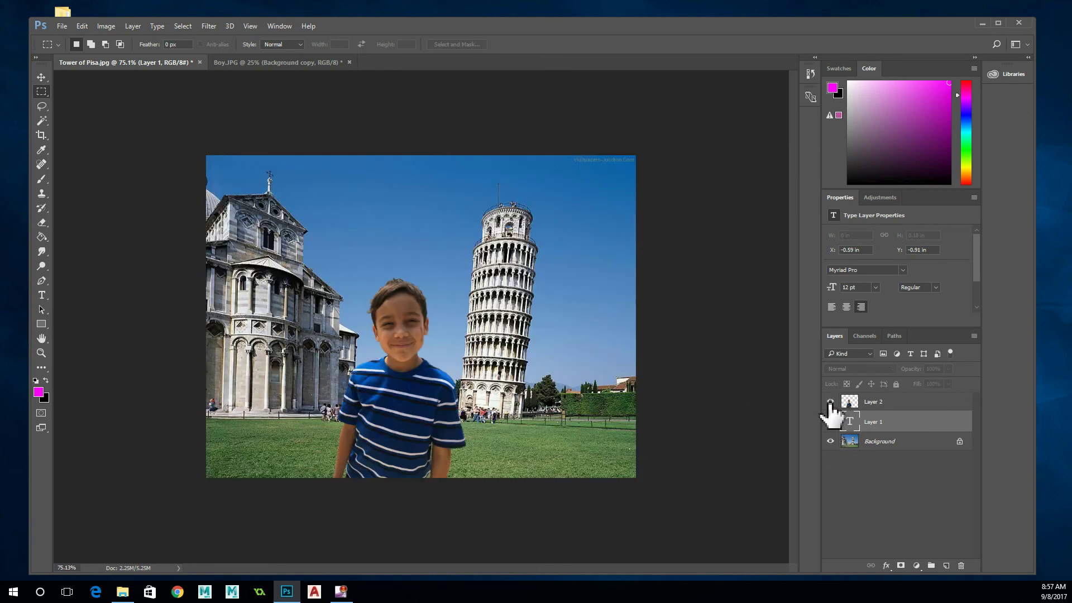